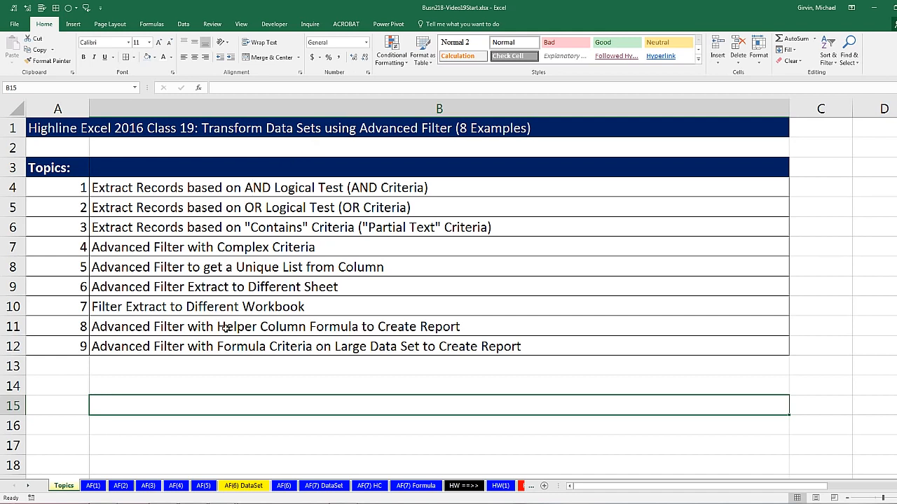
# Step: Open the AF(1) sheet and review its data set, the criteria area and the extract area headers
pyautogui.click(92, 487)
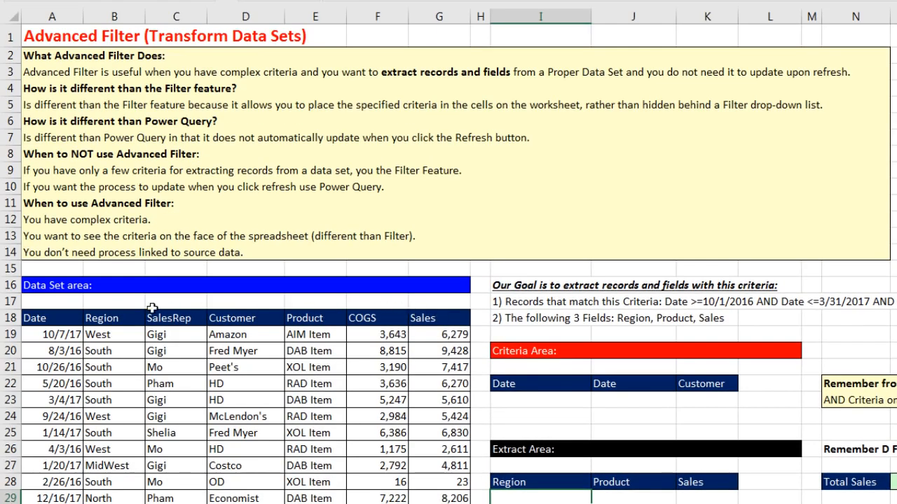
pyautogui.click(67, 318)
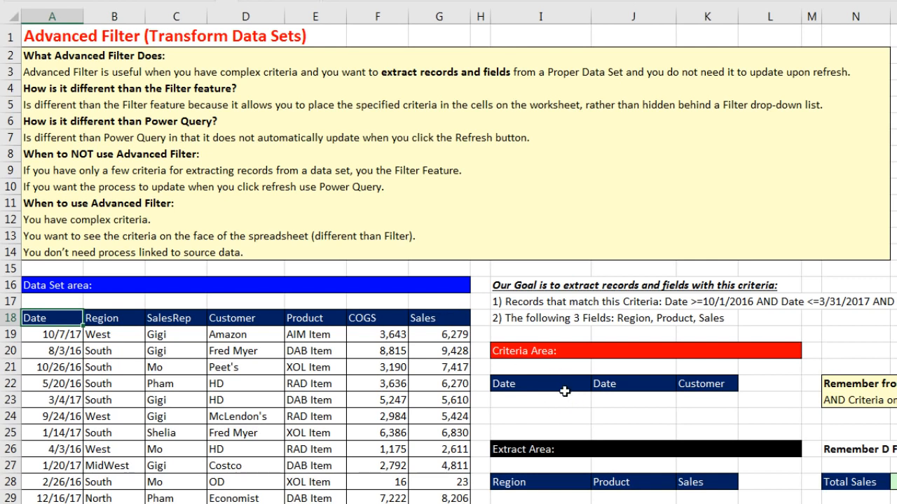
pyautogui.click(191, 337)
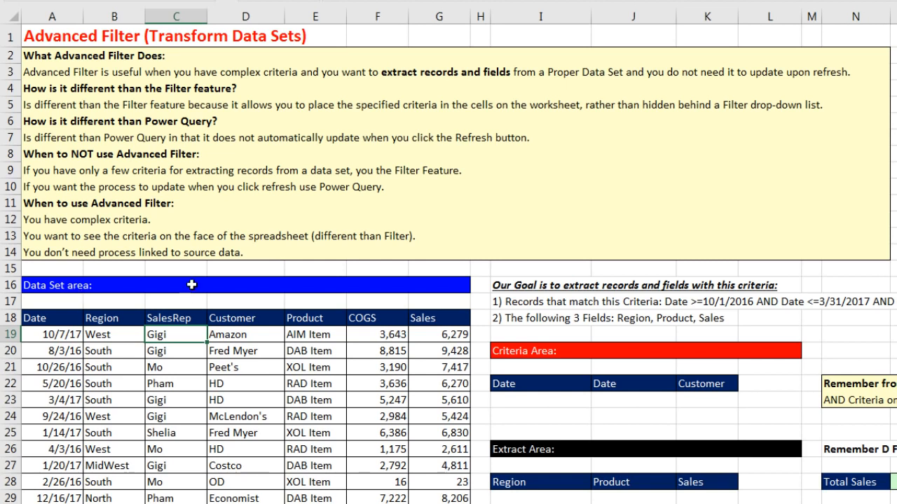
pyautogui.keyDown('ctrl'); pyautogui.scroll(-2, 568, 402); pyautogui.keyUp('ctrl')
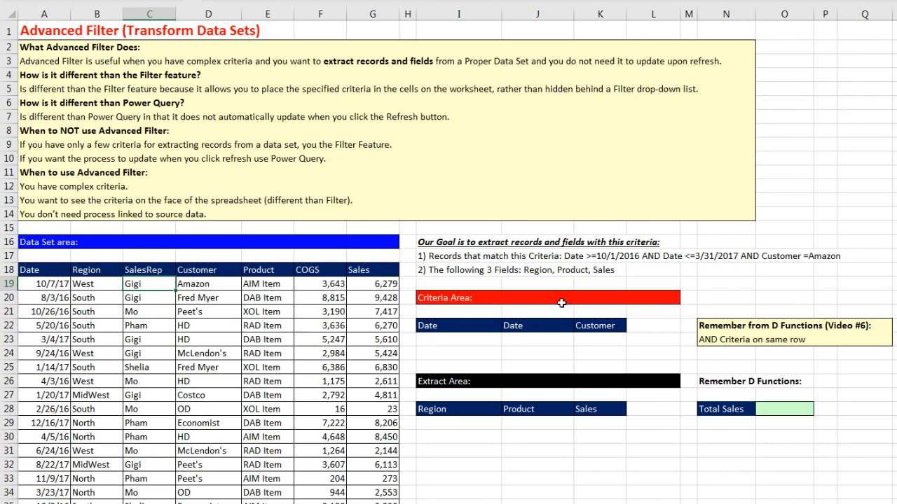
pyautogui.moveTo(452, 330); pyautogui.dragTo(585, 339)
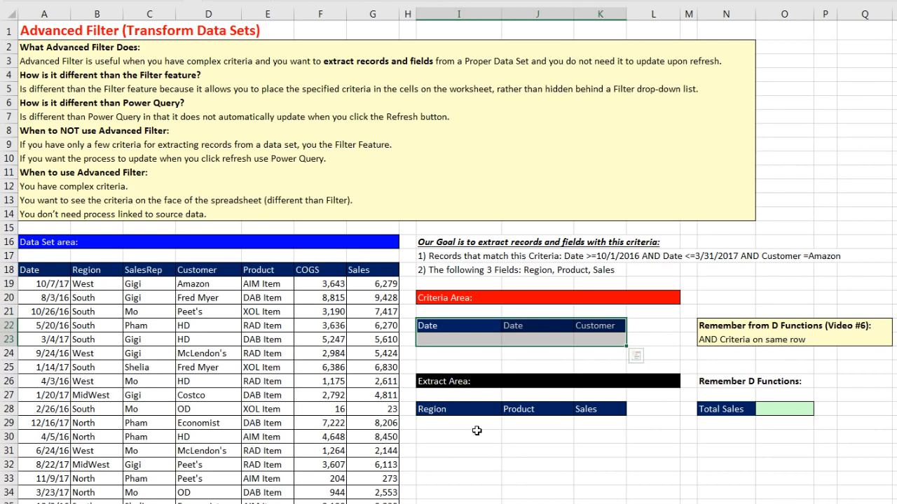
pyautogui.moveTo(430, 413); pyautogui.dragTo(589, 412)
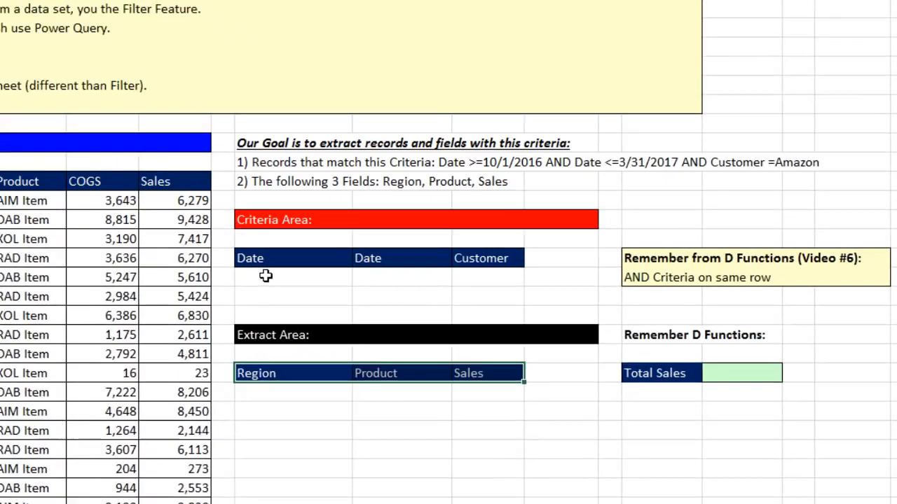
# Step: Enter the date criteria >=10/1/2016 in I23 and <=3/31/2107 in J23, under the two Date headers
pyautogui.click(439, 338)
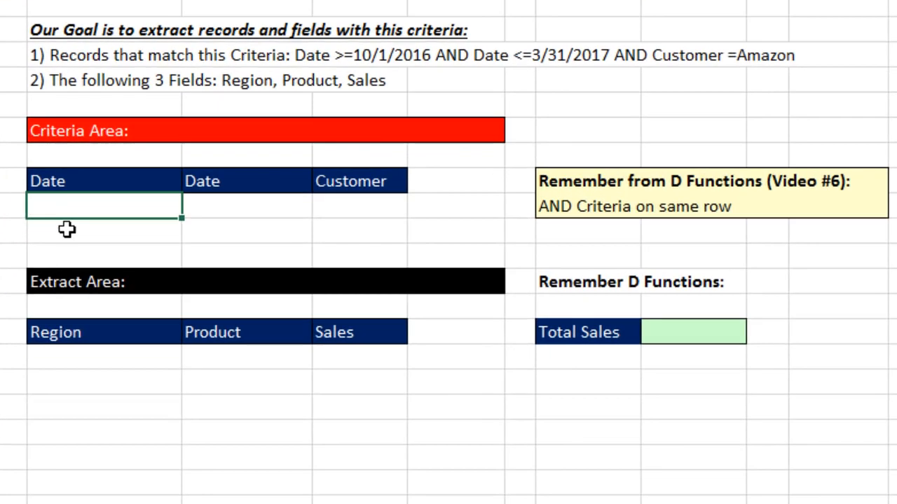
pyautogui.write('>=10/1/2016')
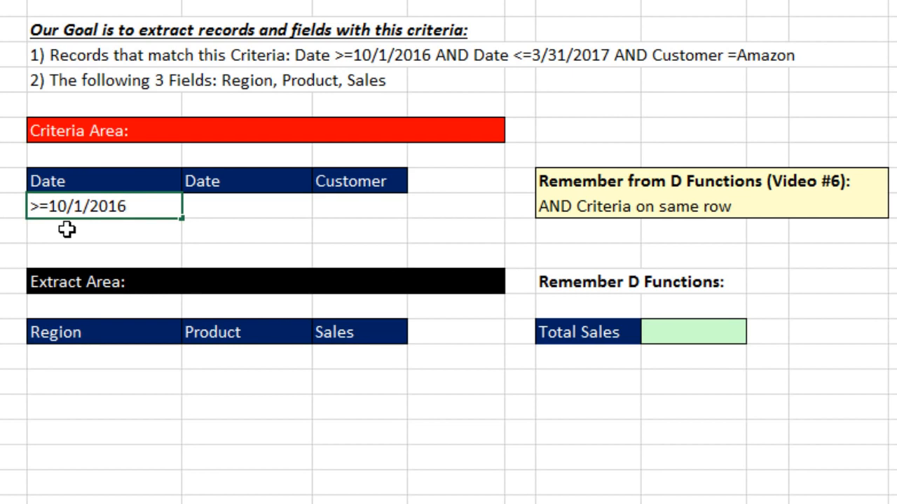
pyautogui.click(273, 218)
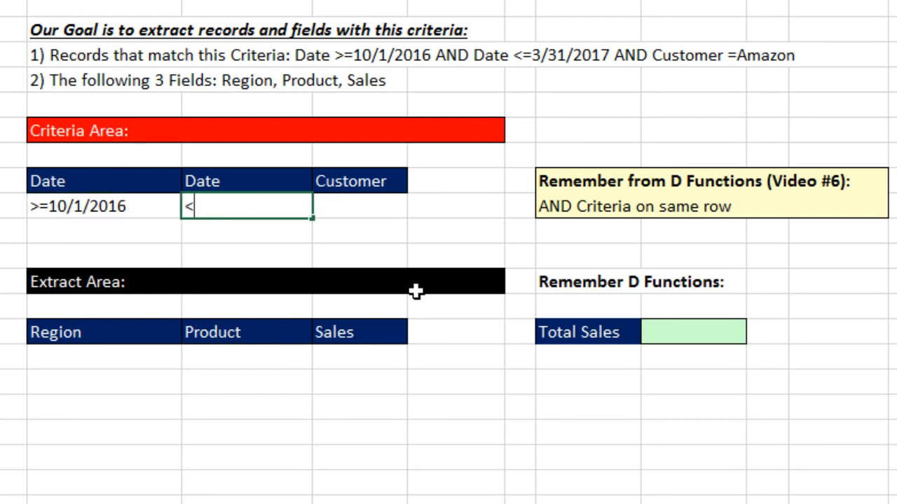
pyautogui.write('<=3/3')
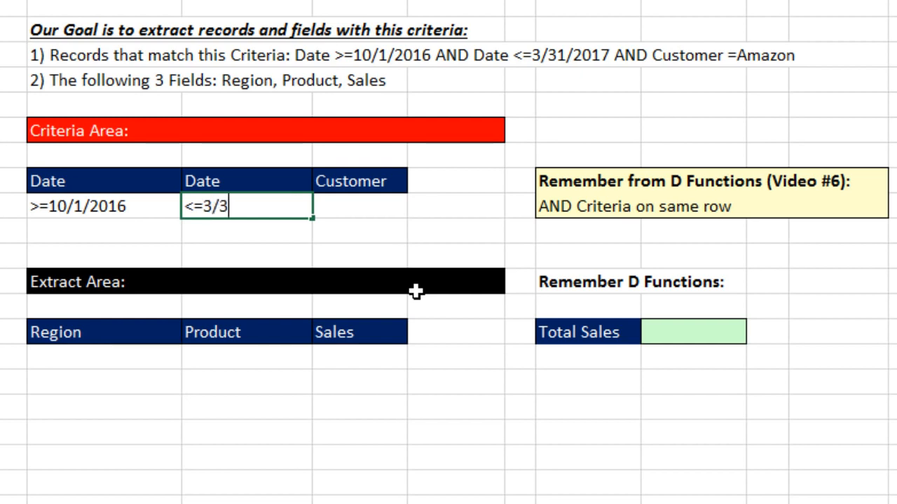
pyautogui.write('1/2107')
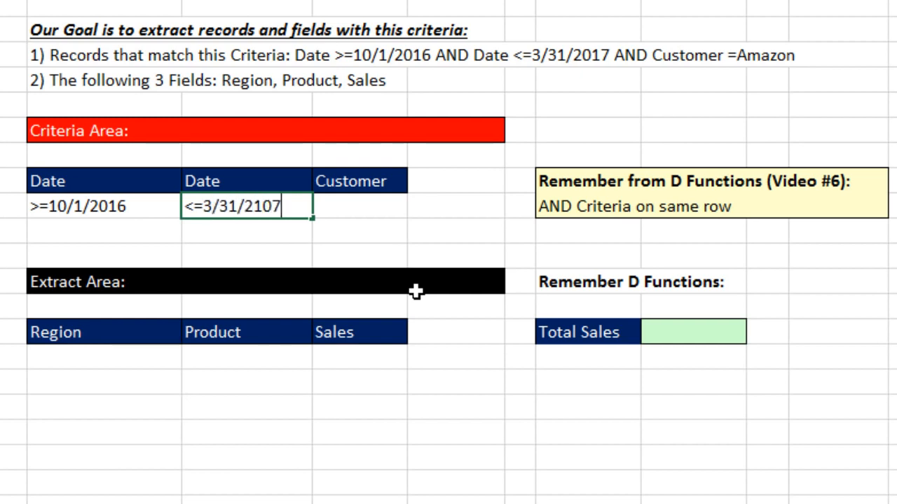
pyautogui.press('Tab')
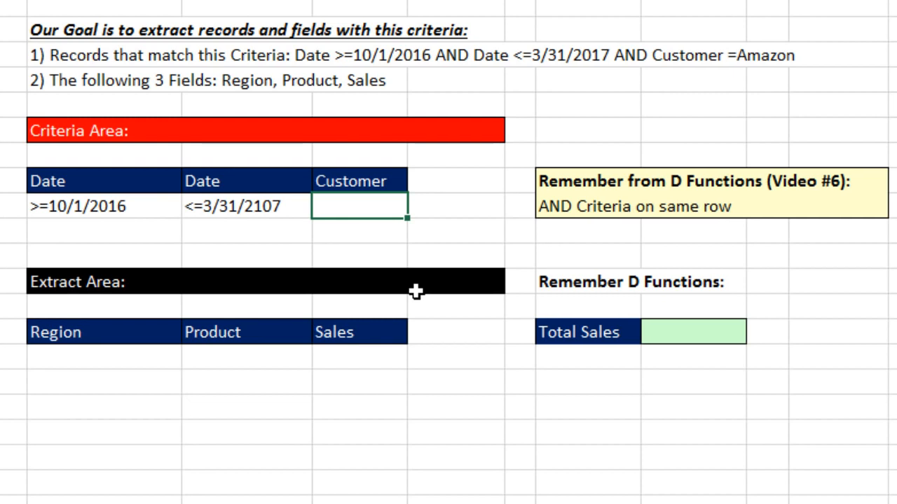
# Step: Enter =Amazon as text under the Customer header in the criteria area
pyautogui.write('Amazon')
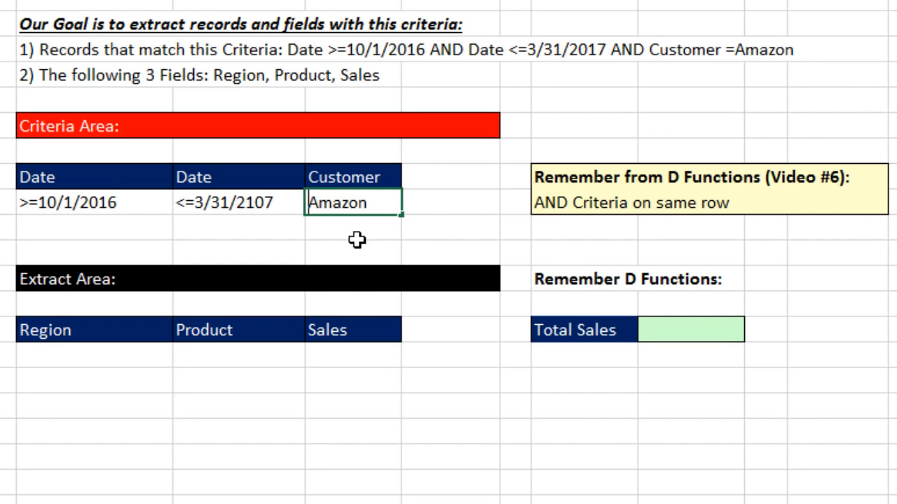
pyautogui.write('=')
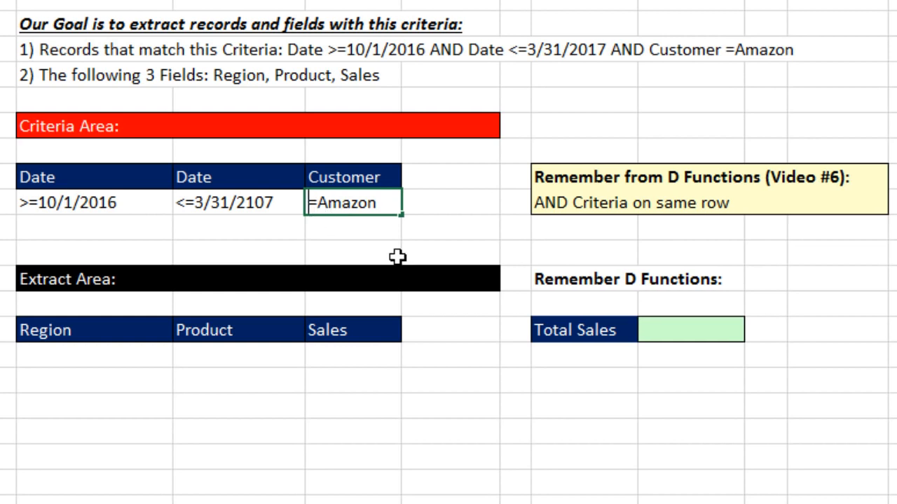
pyautogui.write("'")
pyautogui.press('Return')
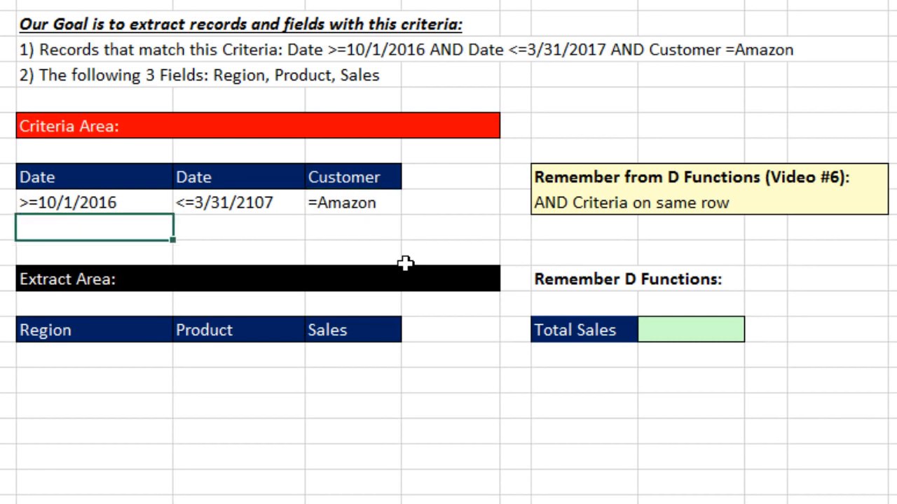
pyautogui.moveTo(58, 184); pyautogui.dragTo(352, 199)
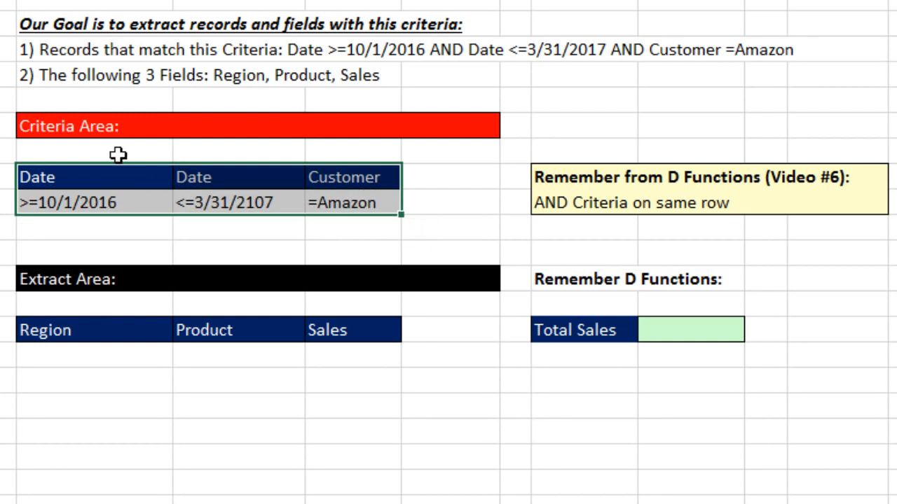
pyautogui.click(119, 202)
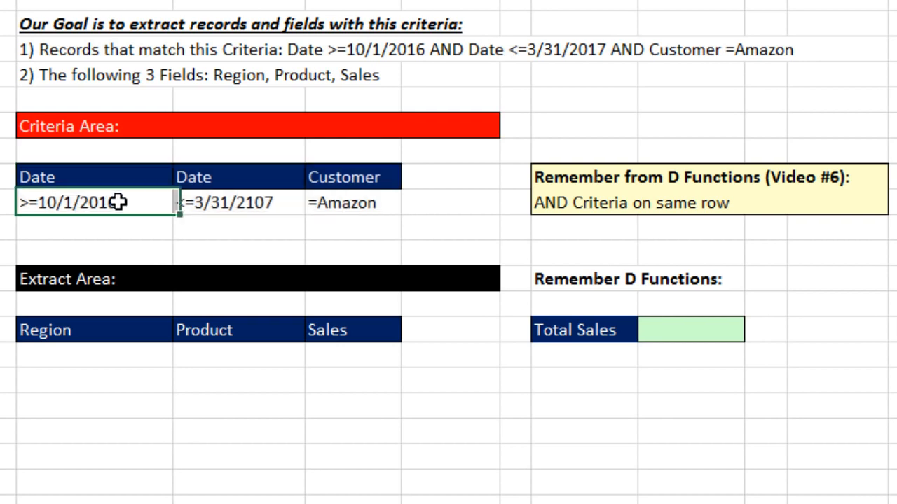
pyautogui.click(230, 204)
pyautogui.click(126, 176)
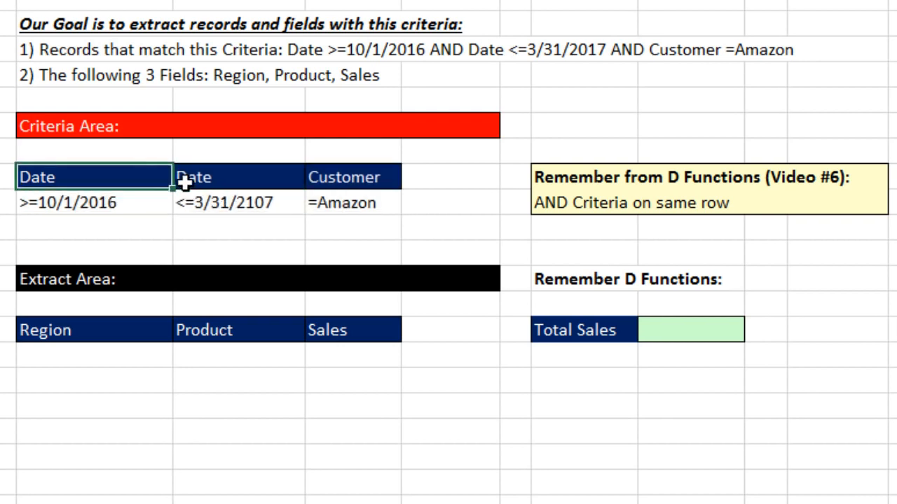
pyautogui.click(210, 177)
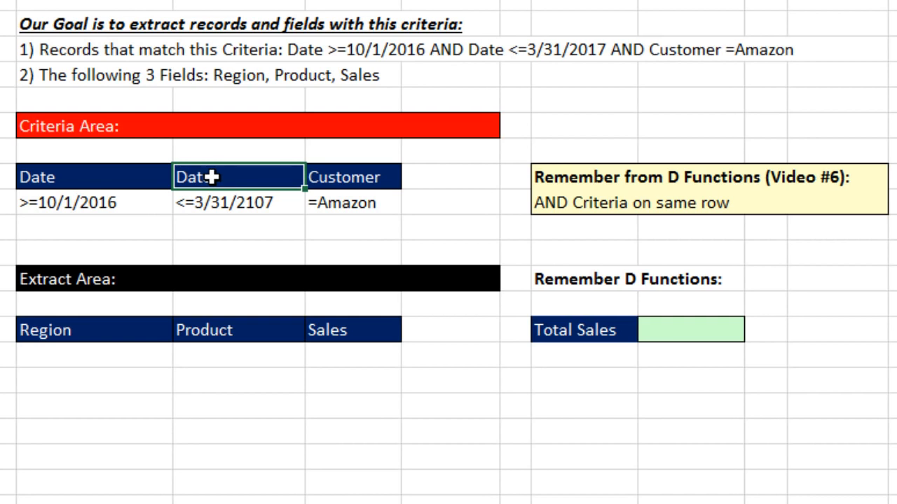
# Step: Start a DSUM formula in the Total Sales cell O28 with the full data set A18:G2017 as the database
pyautogui.click(662, 327)
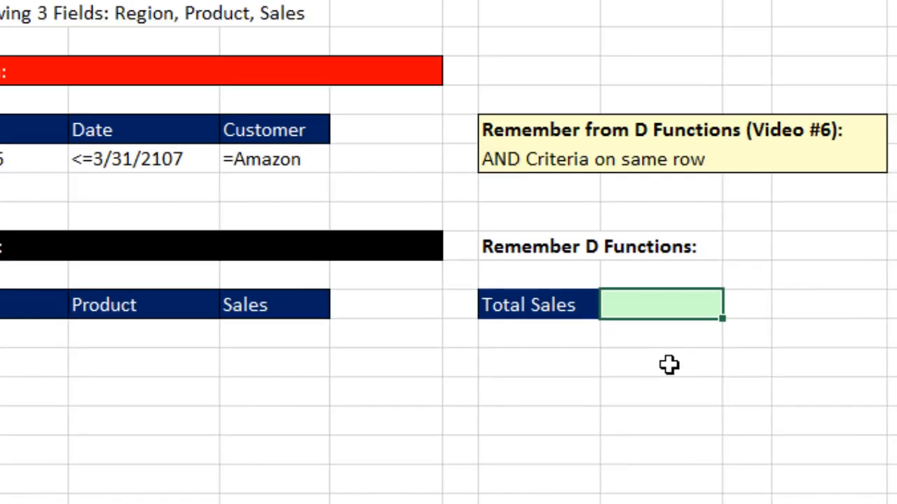
pyautogui.write('=dsu')
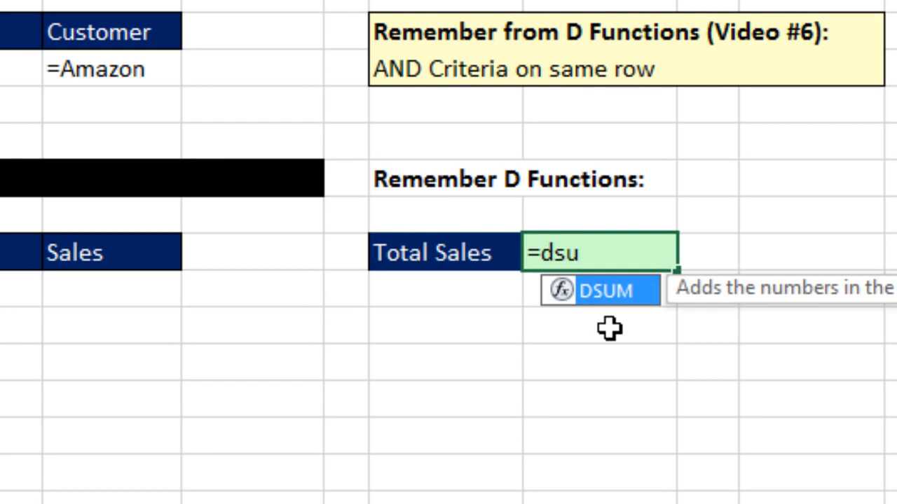
pyautogui.press('Tab')
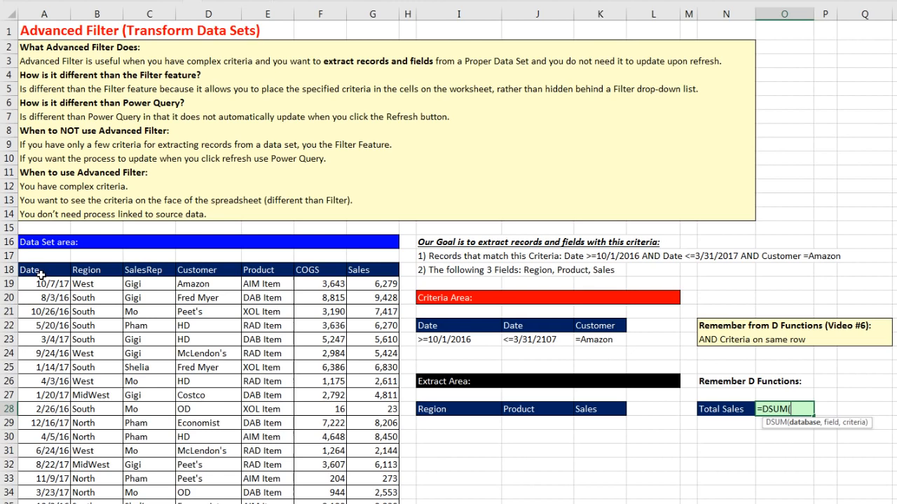
pyautogui.click(41, 276)
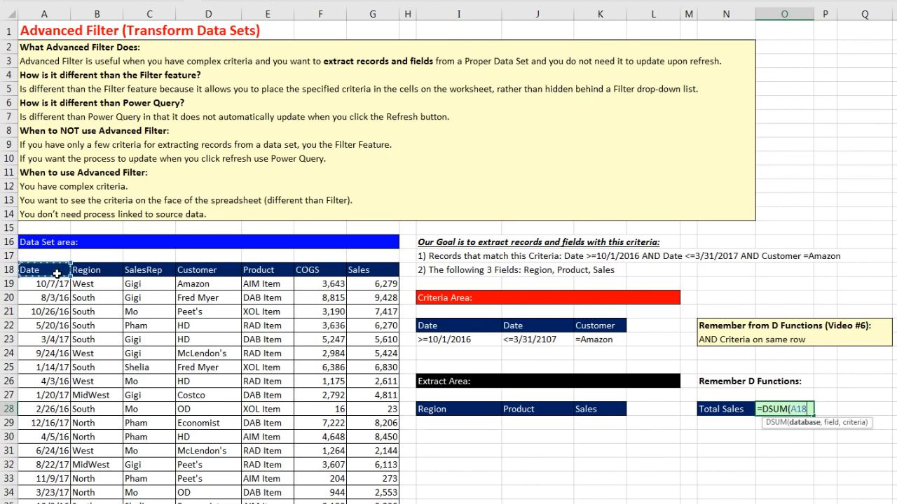
pyautogui.hotkey('ctrl', 'shift', 'Right')
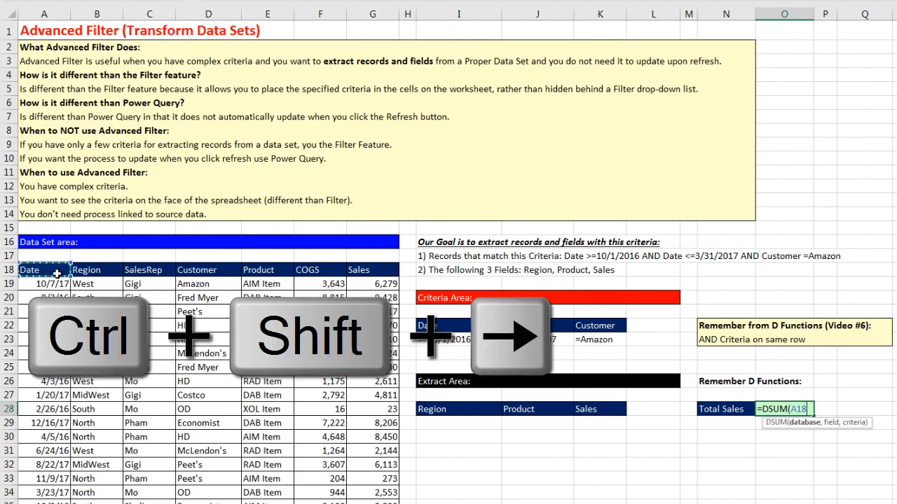
pyautogui.hotkey('ctrl', 'shift', 'Down')
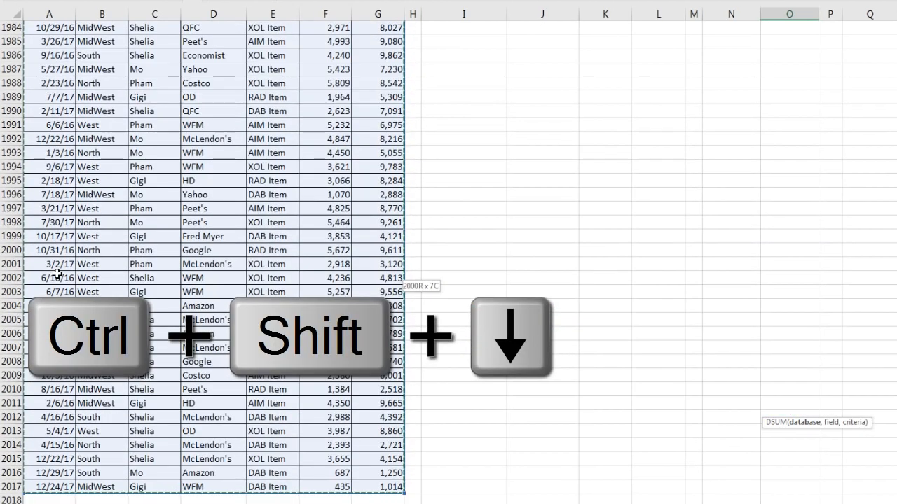
pyautogui.hotkey('ctrl', 'BackSpace')
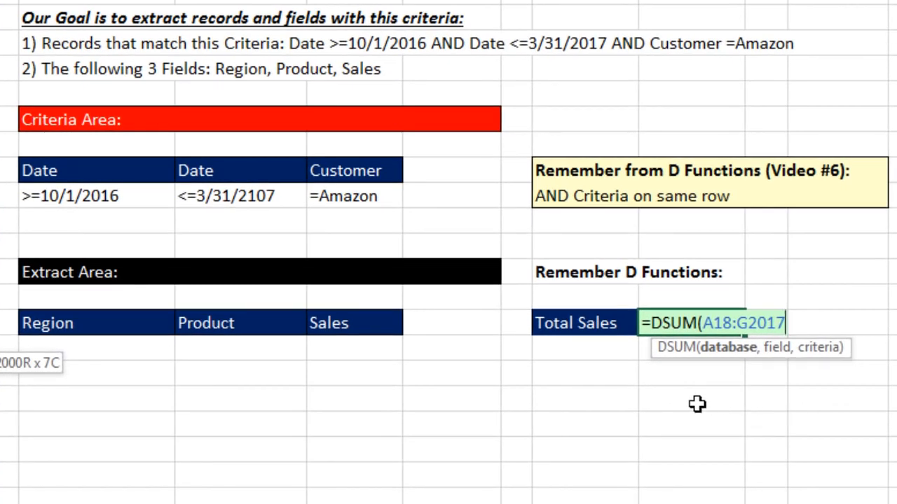
pyautogui.write(',')
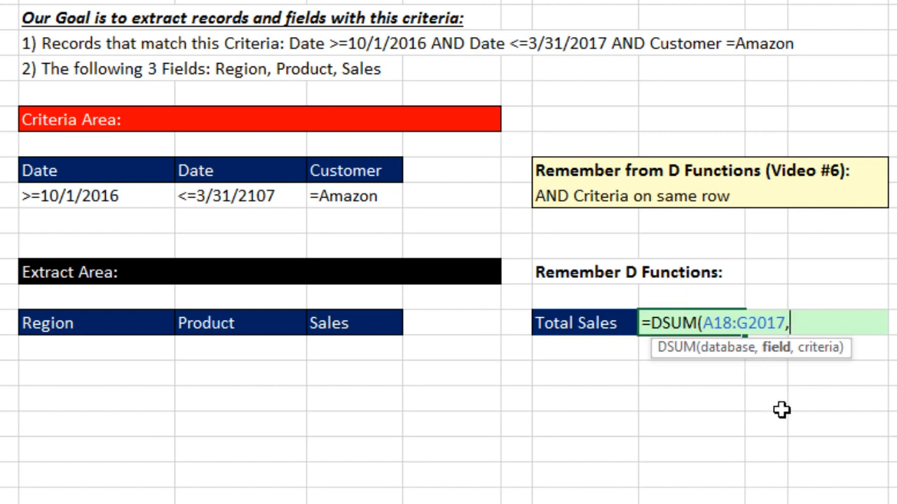
# Step: Complete the DSUM formula with the literal "Sales" as the field and I22:K23 as the criteria range
pyautogui.click(359, 334)
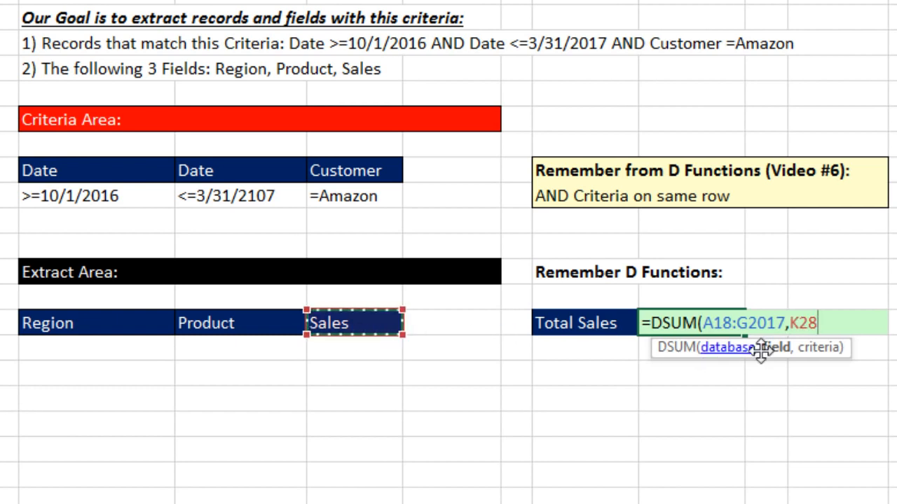
pyautogui.click(776, 348)
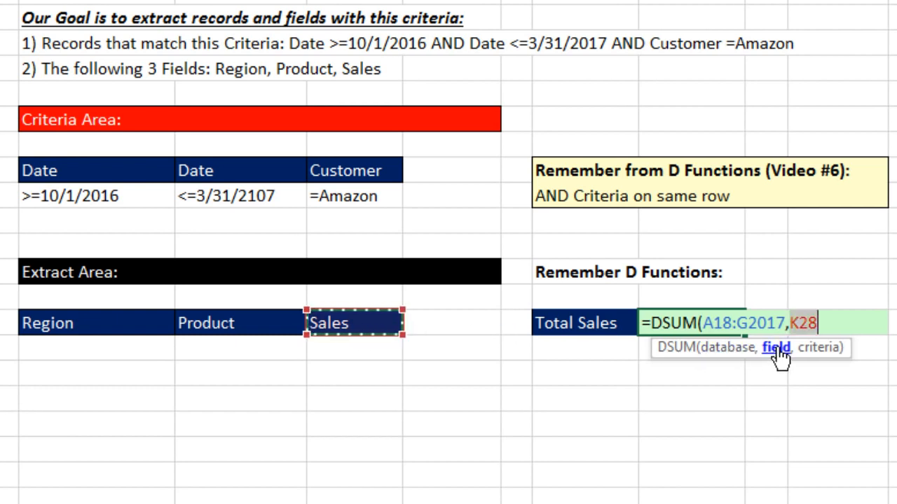
pyautogui.press('F9')
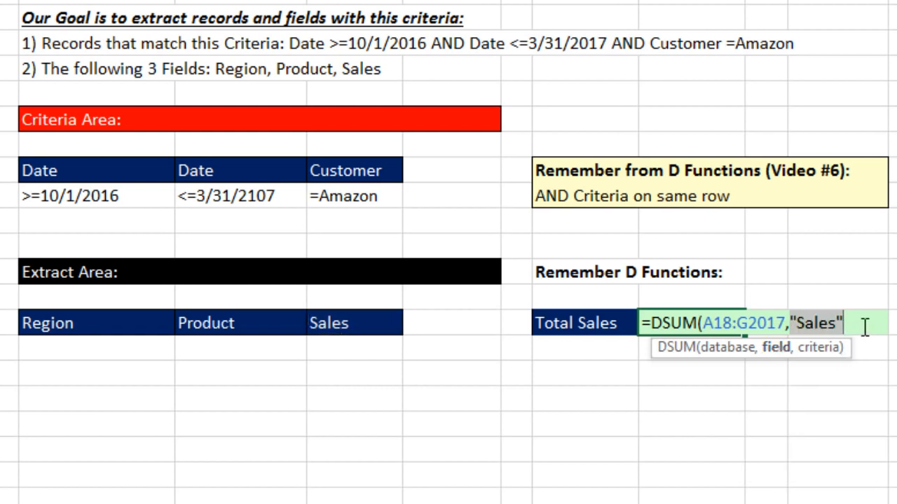
pyautogui.click(858, 327)
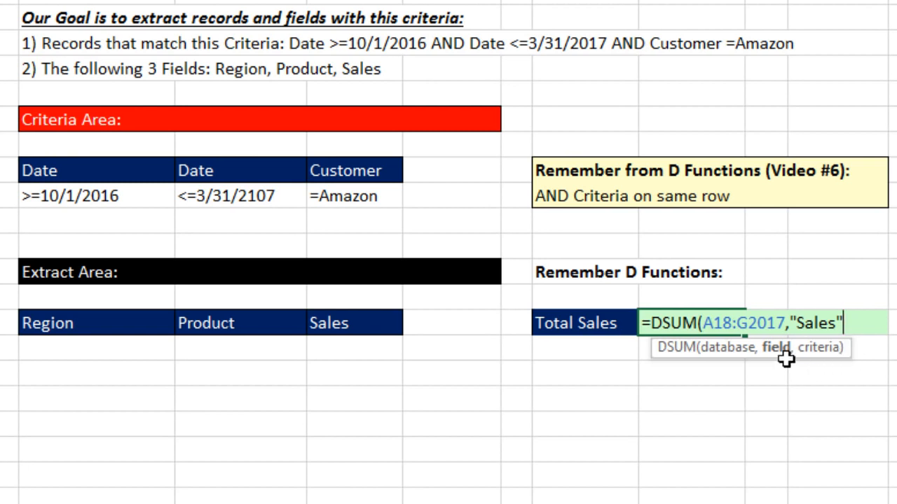
pyautogui.write(',')
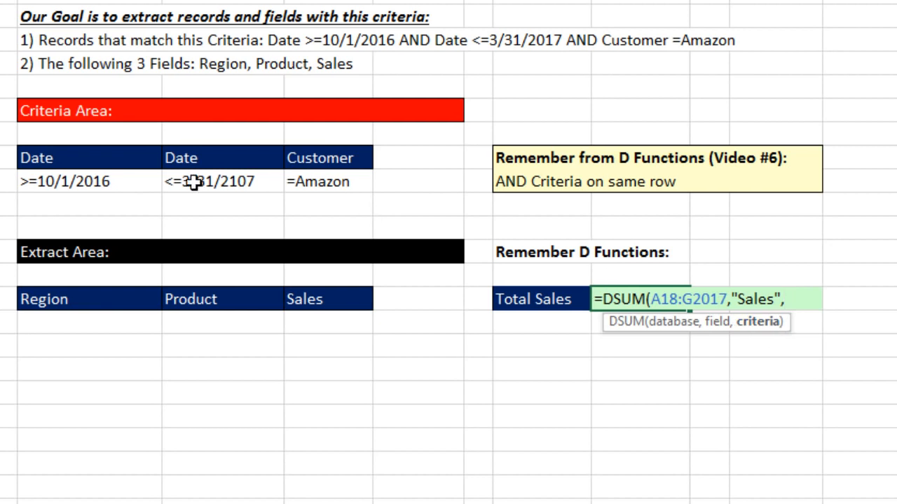
pyautogui.moveTo(92, 156); pyautogui.dragTo(344, 184)
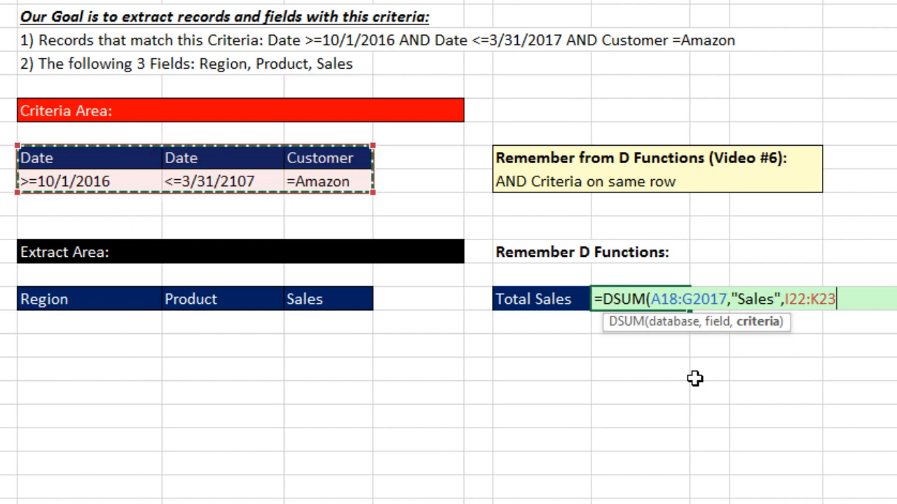
pyautogui.write(')')
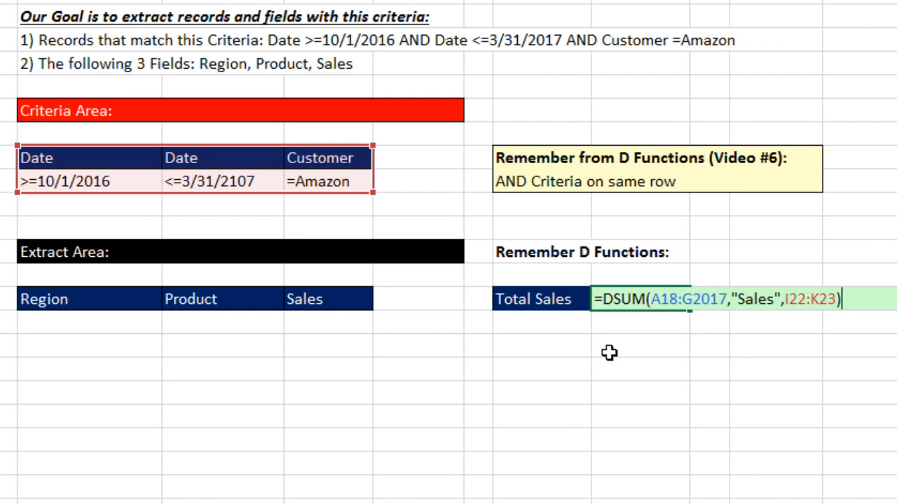
pyautogui.press('Return')
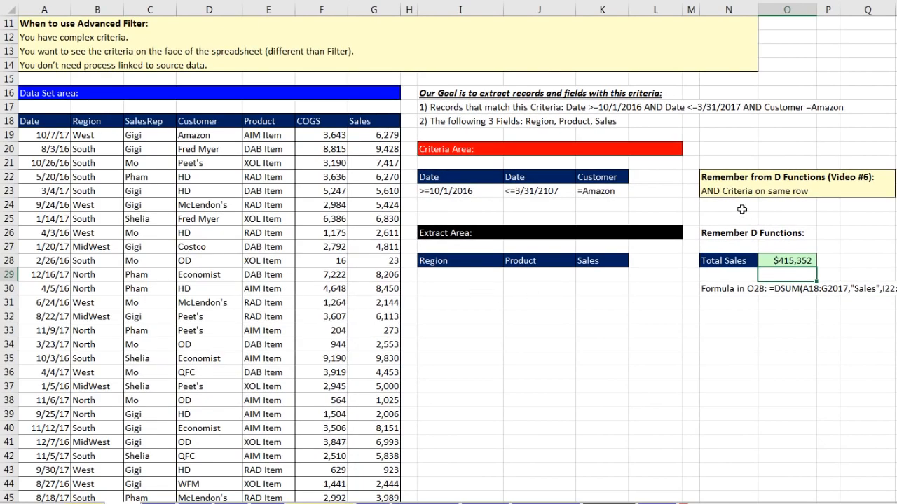
pyautogui.click(438, 262)
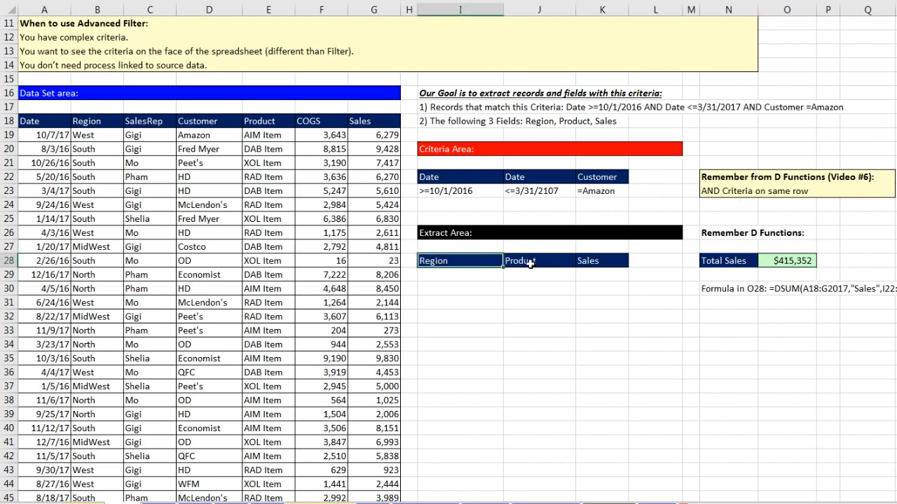
pyautogui.click(530, 262)
pyautogui.click(601, 263)
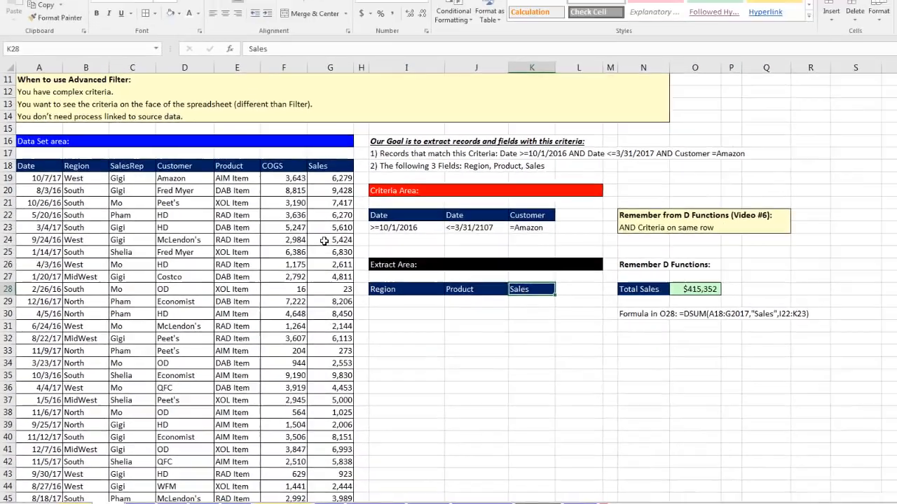
pyautogui.click(373, 205)
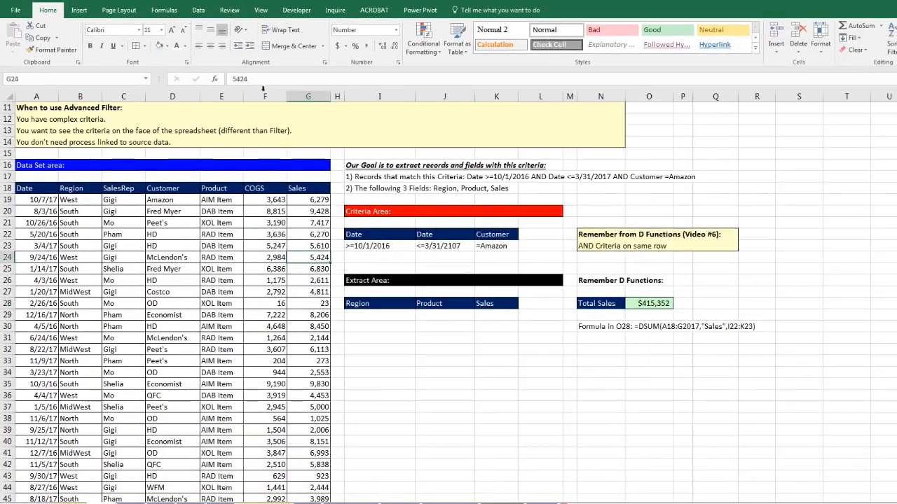
pyautogui.click(209, 13)
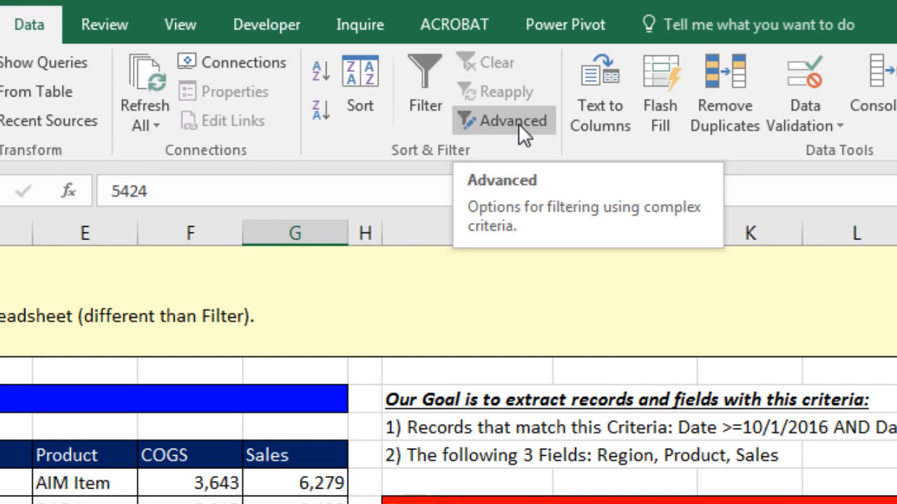
pyautogui.click(520, 127)
pyautogui.moveTo(269, 325); pyautogui.dragTo(744, 401)
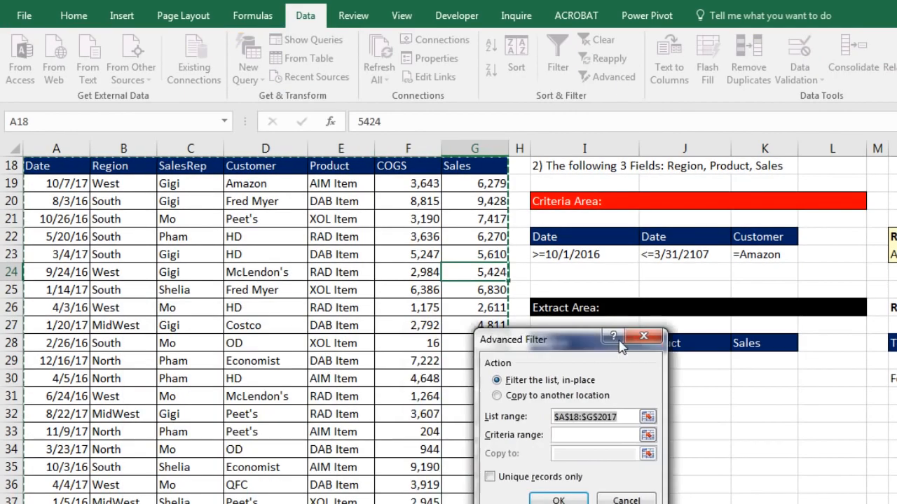
pyautogui.press('Escape')
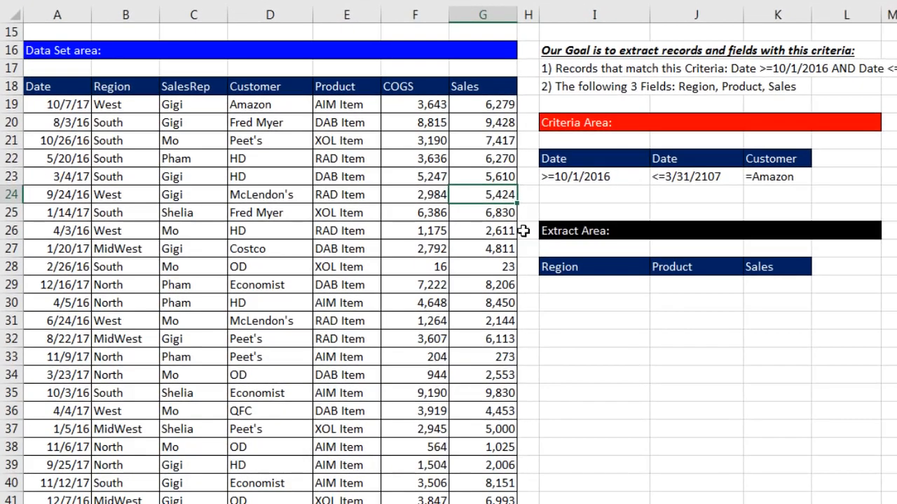
# Step: Start an Advanced Filter on A18:G2017 that copies to another location, using I22:K23 as the criteria range
pyautogui.hotkey('alt', 'a')
pyautogui.press('q')
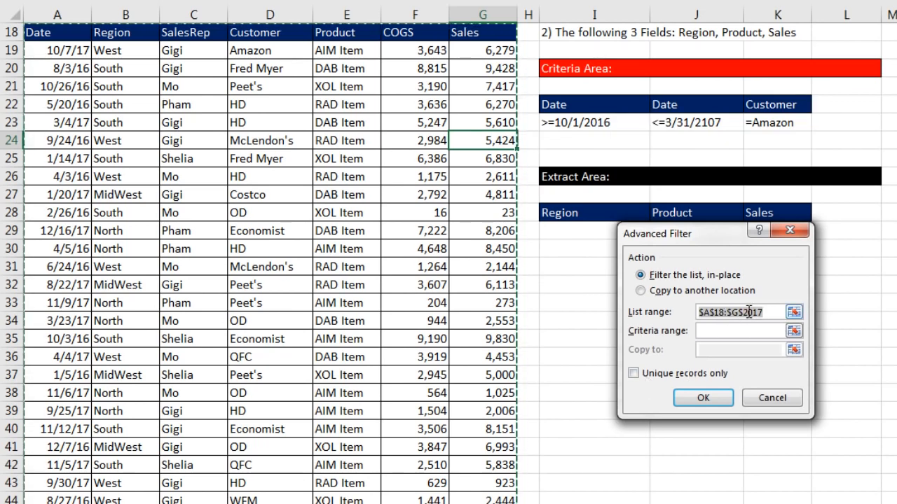
pyautogui.click(641, 291)
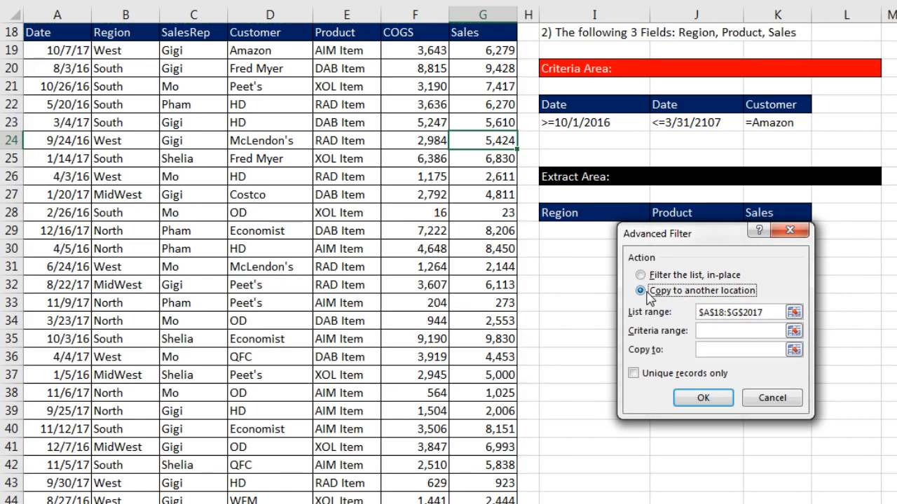
pyautogui.click(763, 313)
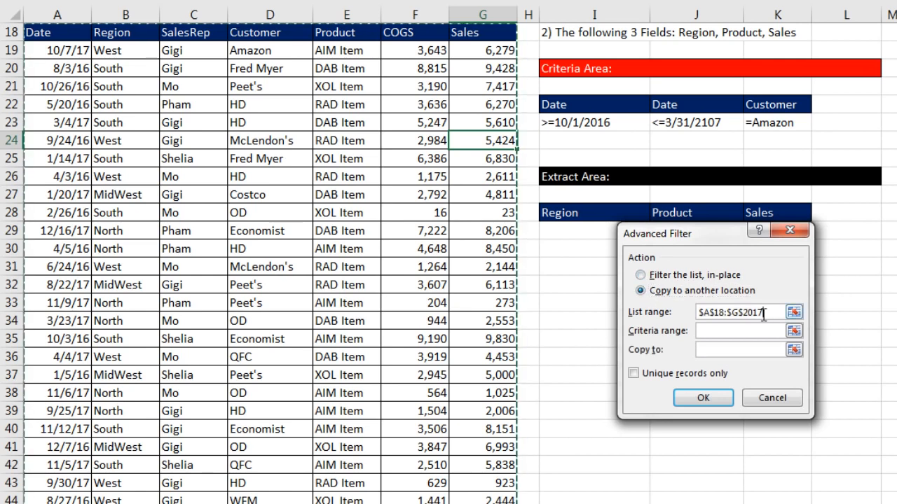
pyautogui.click(735, 330)
pyautogui.moveTo(603, 103); pyautogui.dragTo(794, 125)
pyautogui.click(732, 350)
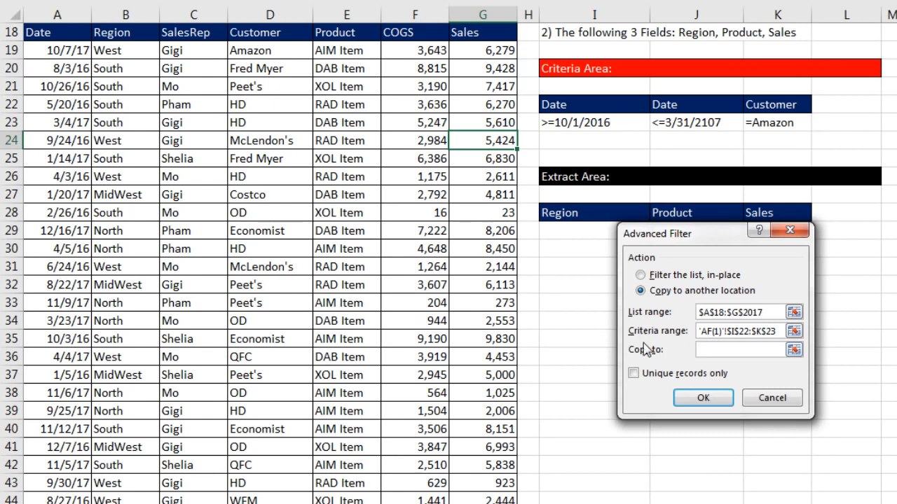
pyautogui.click(558, 266)
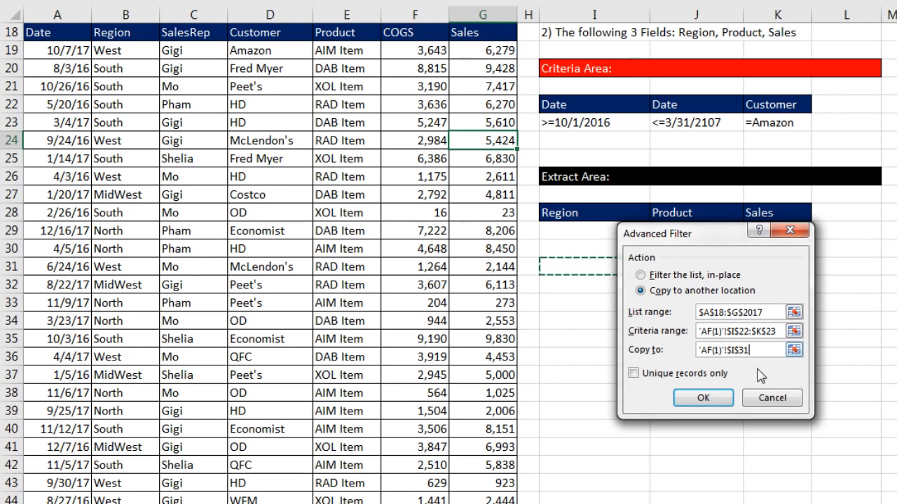
pyautogui.press('BackSpace')
pyautogui.press('BackSpace')
pyautogui.press('BackSpace')
pyautogui.press('BackSpace')
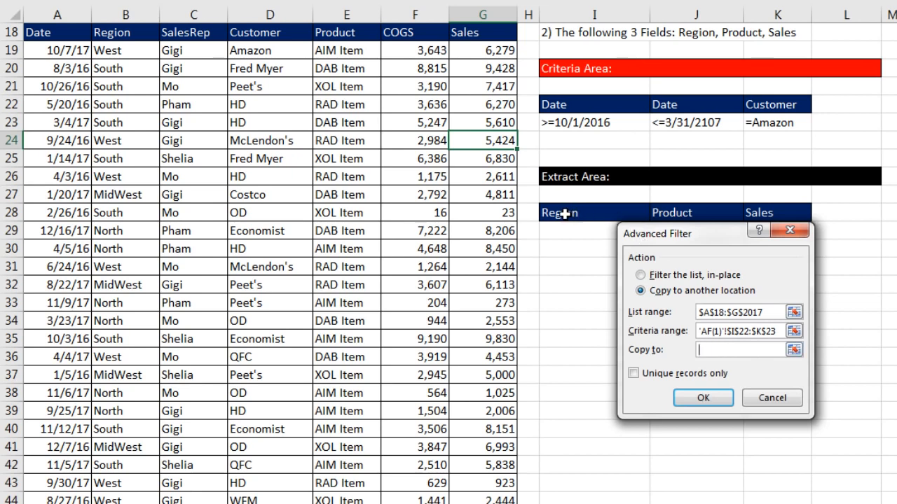
# Step: Set the copy-to range to the extract headers I28:K28 and run the Advanced Filter
pyautogui.moveTo(564, 215); pyautogui.dragTo(766, 210)
pyautogui.moveTo(718, 248); pyautogui.dragTo(714, 281)
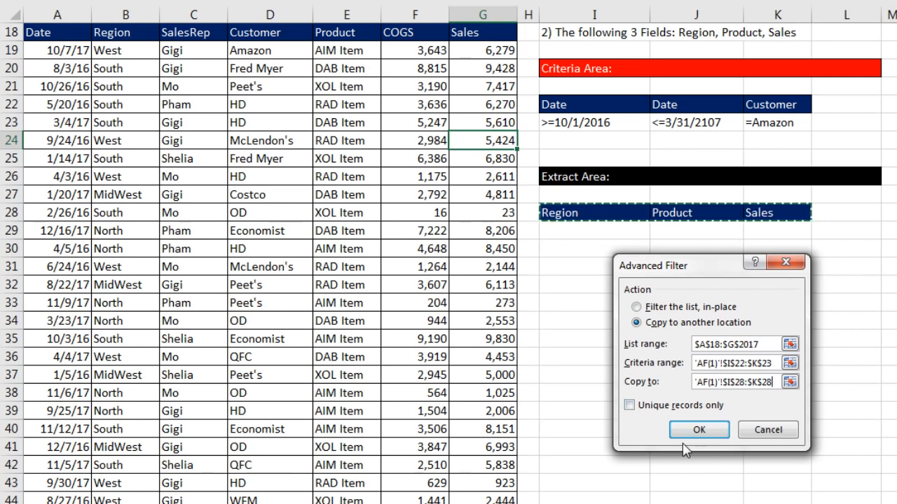
pyautogui.click(700, 432)
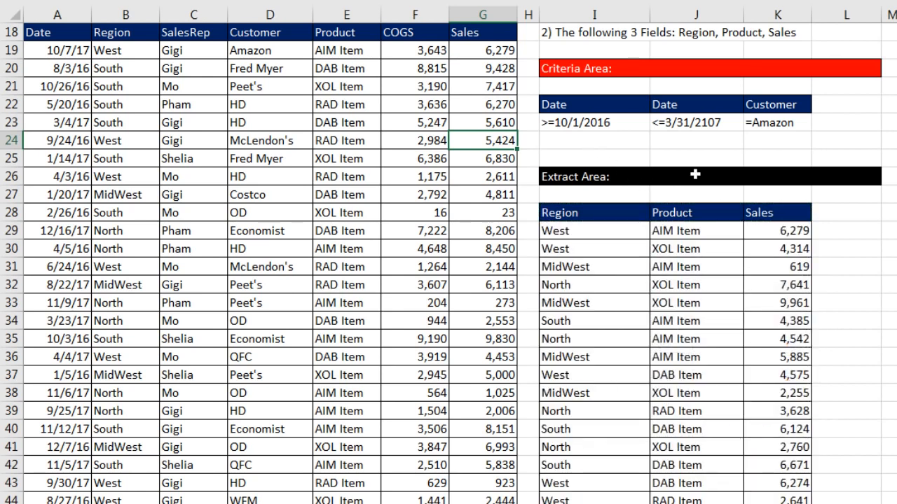
# Step: Examine the extracted records down to the last row and the Region, Product and Sales headers above them
pyautogui.click(777, 230)
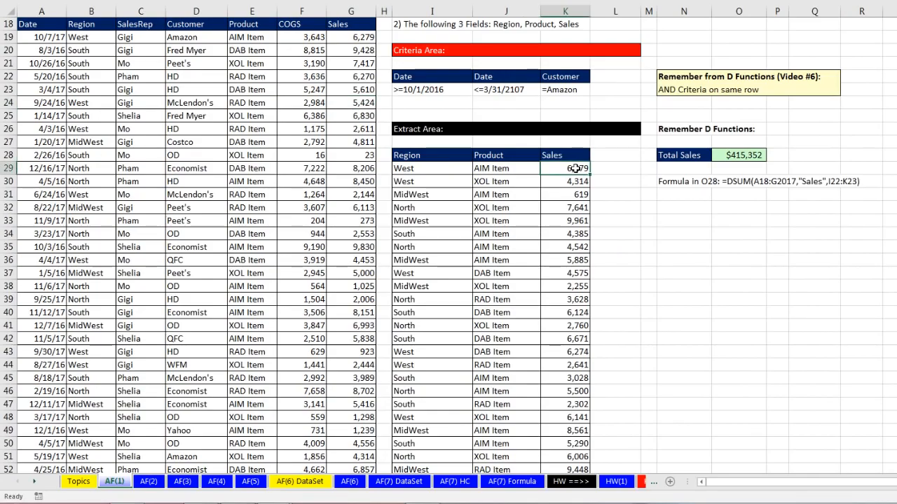
pyautogui.hotkey('ctrl', 'Down')
pyautogui.scroll(-4, 560, 210)
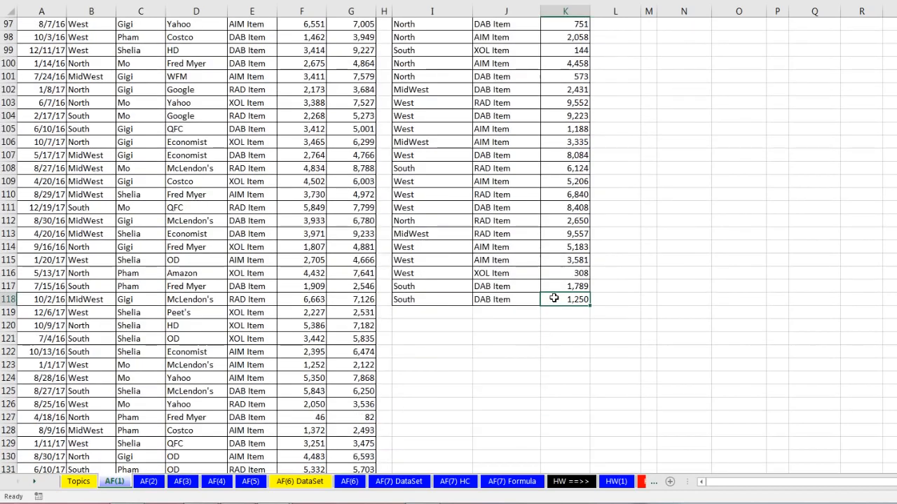
pyautogui.hotkey('ctrl', 'Up')
pyautogui.scroll(4, 522, 129)
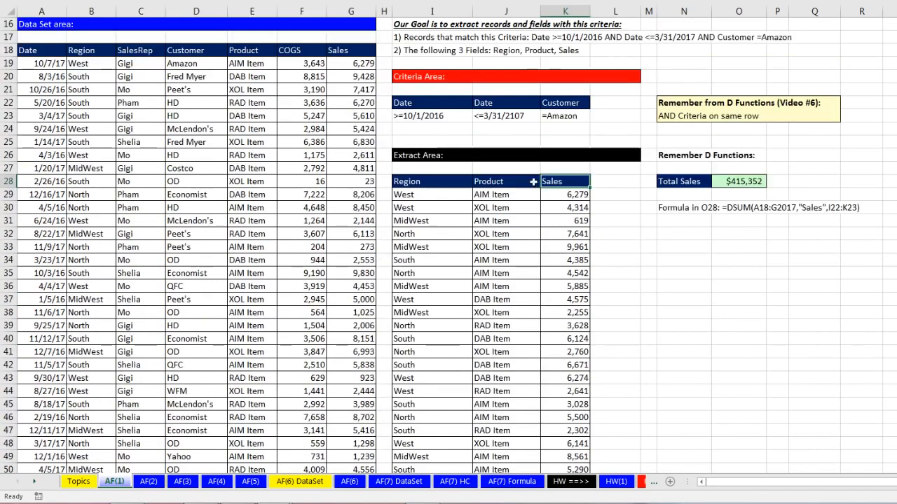
pyautogui.click(453, 182)
pyautogui.click(505, 187)
pyautogui.click(561, 183)
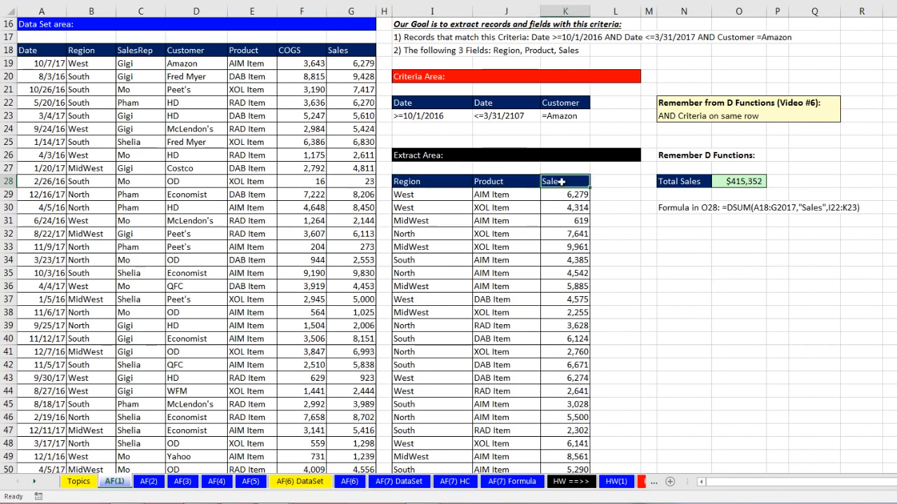
# Step: Change the Customer criterion in K23 to =OD
pyautogui.doubleClick(557, 114)
pyautogui.moveTo(551, 116); pyautogui.dragTo(611, 121)
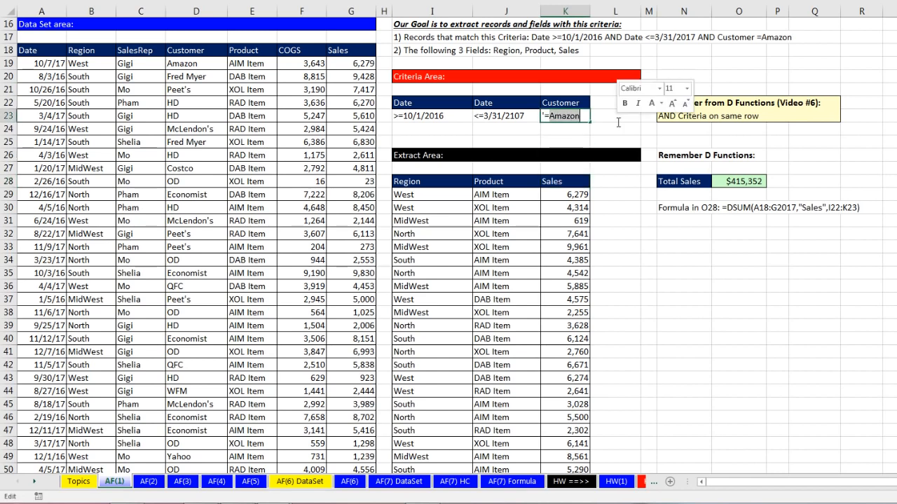
pyautogui.write('OD')
pyautogui.press('Return')
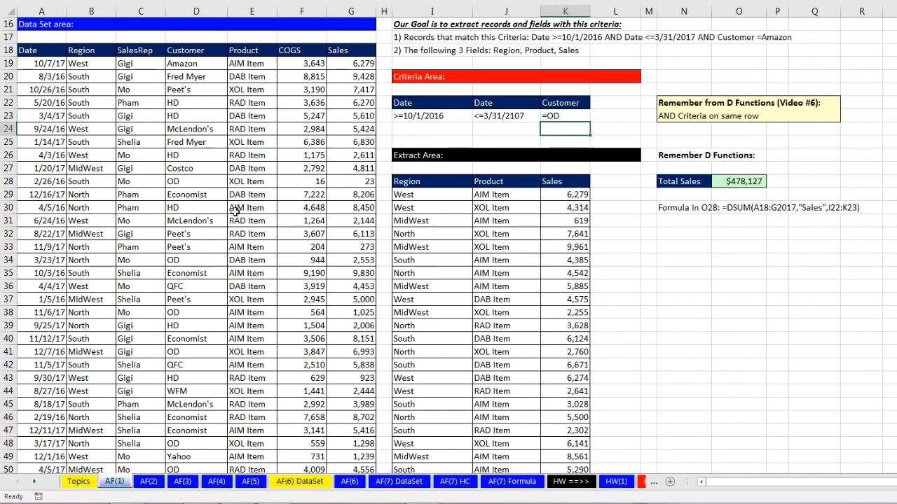
pyautogui.click(353, 132)
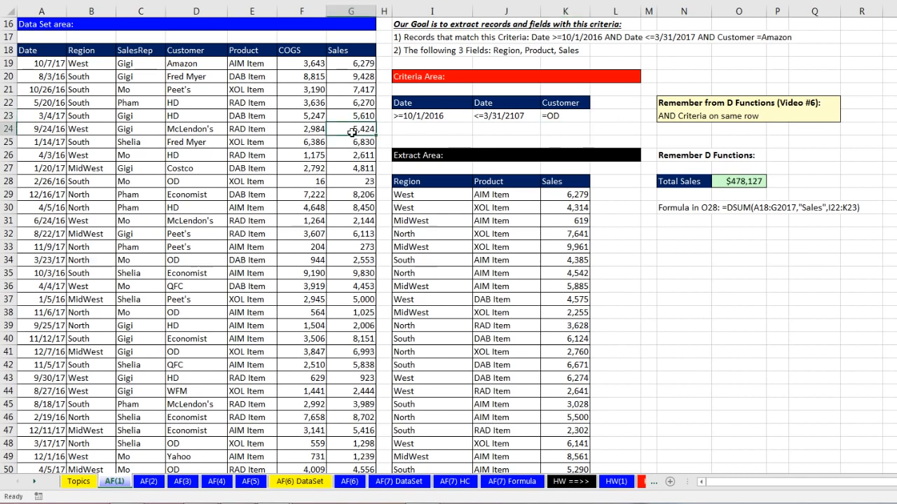
pyautogui.hotkey('alt', 'a')
pyautogui.press('q')
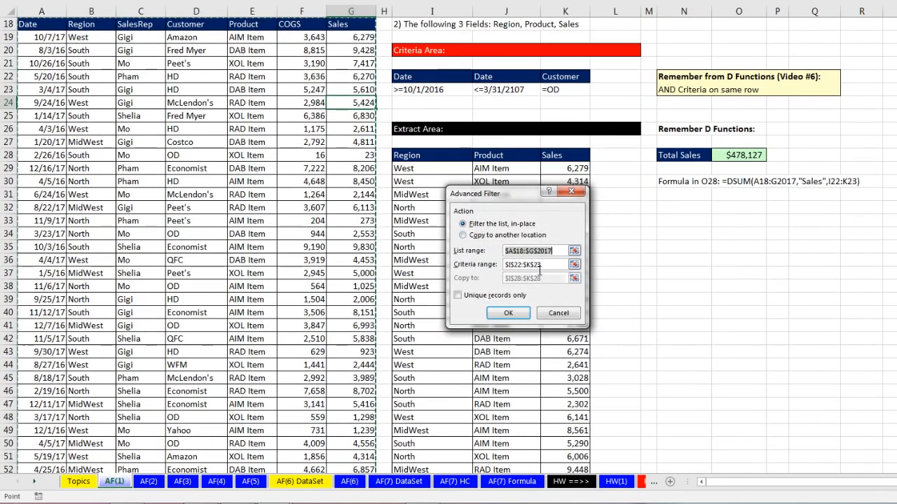
pyautogui.press('Return')
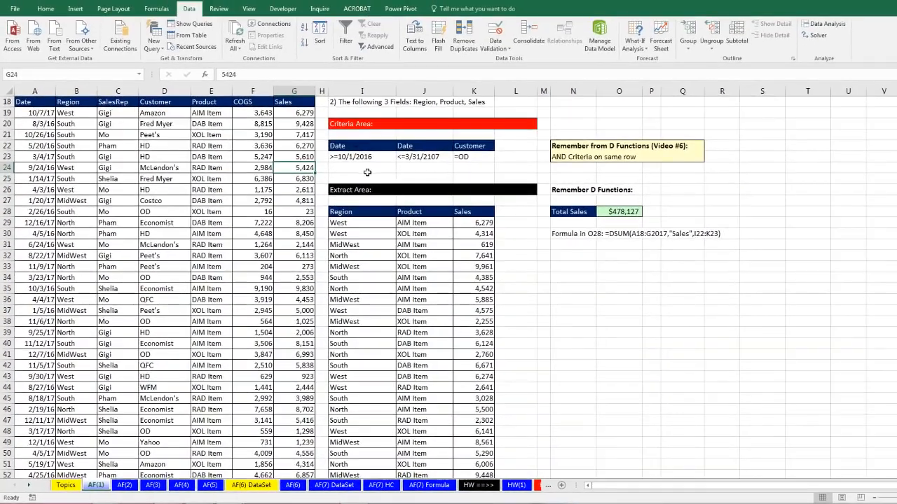
# Step: Check the defined names of the criteria range I22:K23 and the extract headers I28:K28, also in the Name Manager
pyautogui.scroll(1, 367, 173)
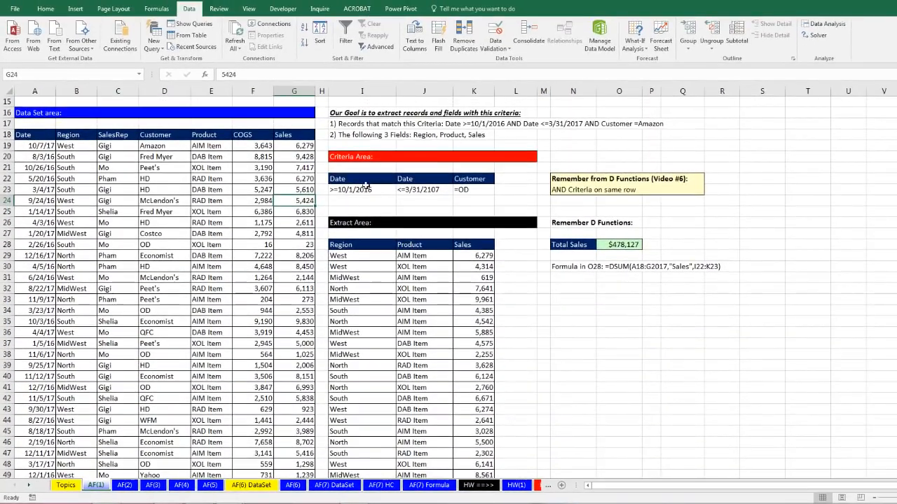
pyautogui.moveTo(342, 181); pyautogui.dragTo(466, 190)
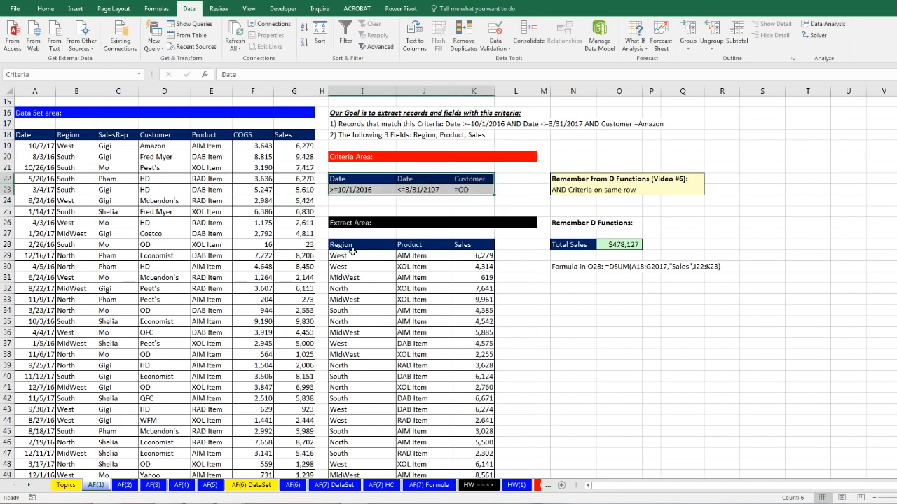
pyautogui.moveTo(365, 244); pyautogui.dragTo(465, 244)
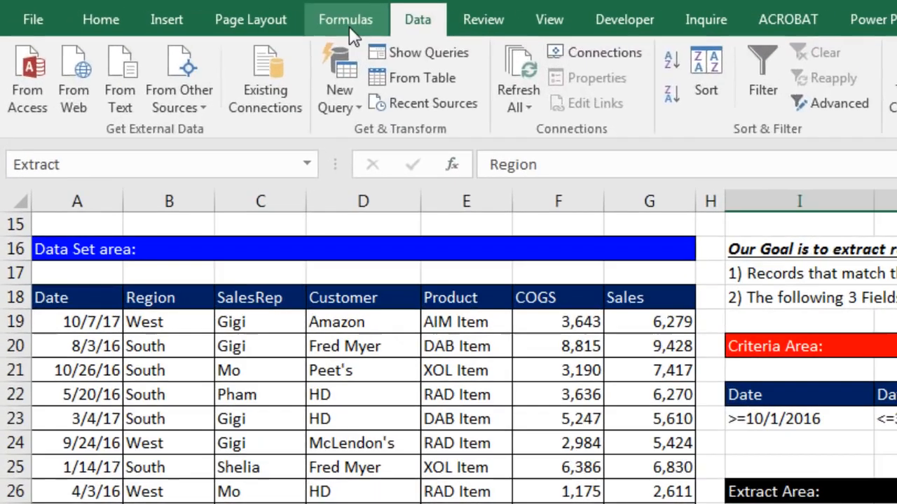
pyautogui.click(155, 10)
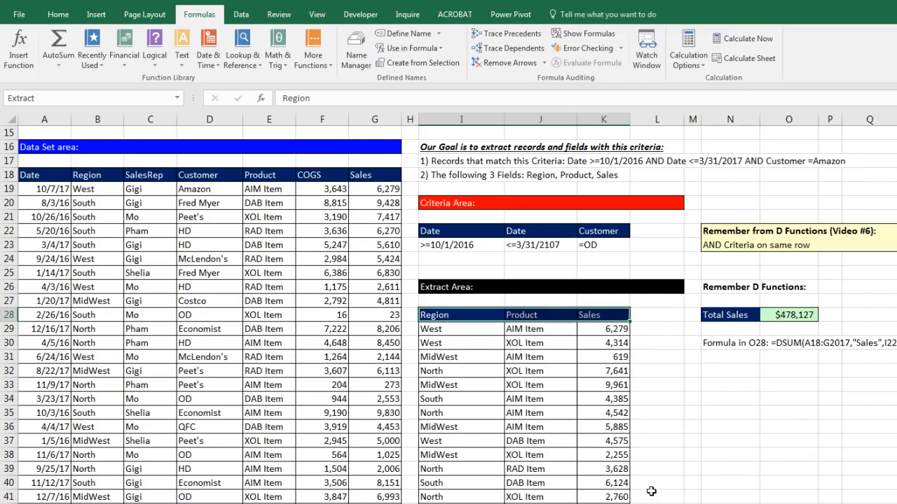
pyautogui.hotkey('ctrl', 'F3')
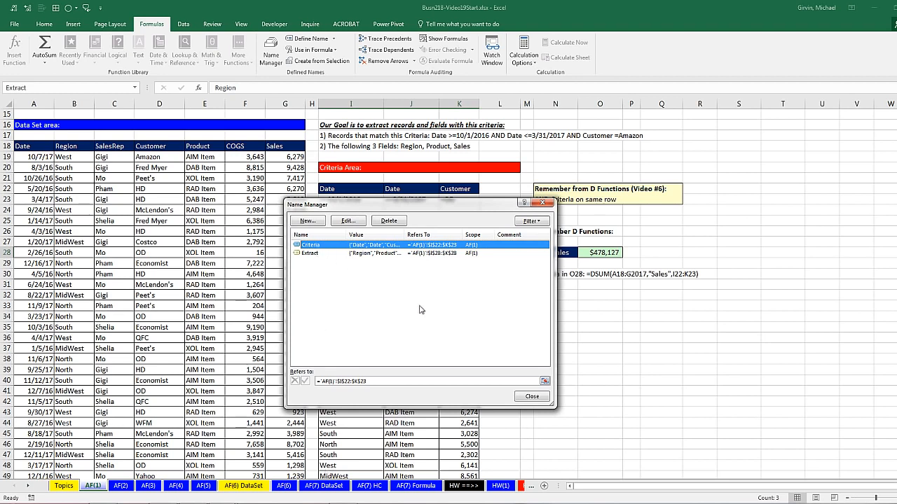
pyautogui.click(532, 396)
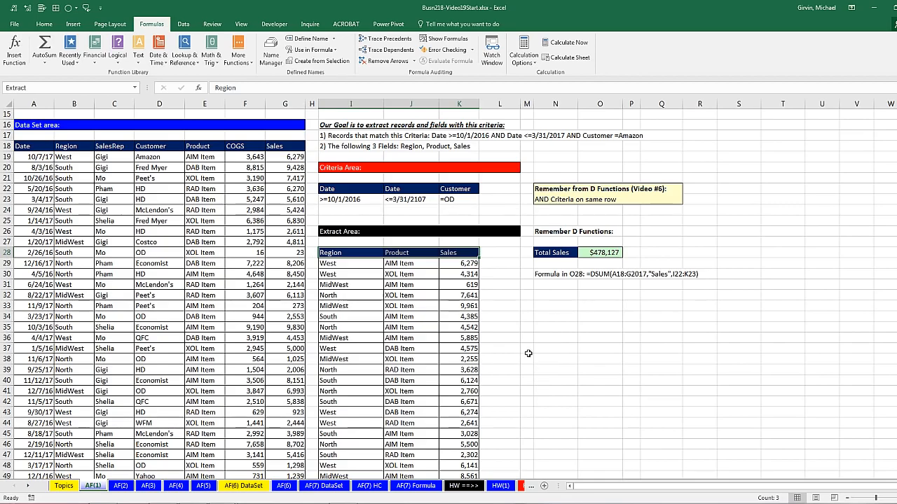
# Step: Rerun the Advanced Filter from the data set, copying records that match I22:K23 to the extract headers I28:K28
pyautogui.click(280, 221)
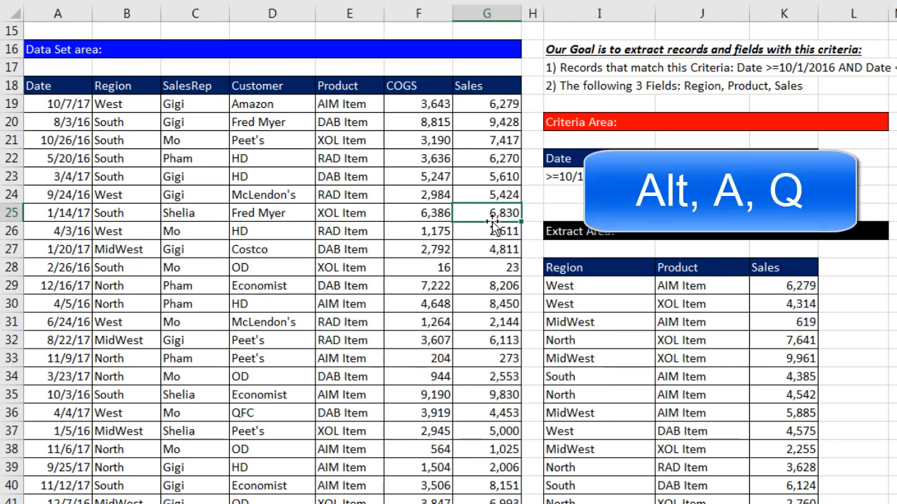
pyautogui.hotkey('alt', 'a')
pyautogui.press('q')
pyautogui.click(651, 324)
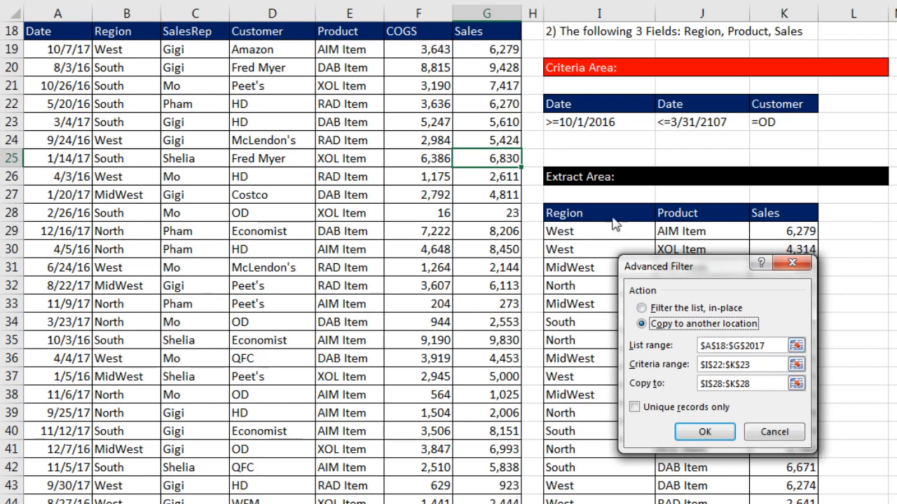
pyautogui.click(769, 367)
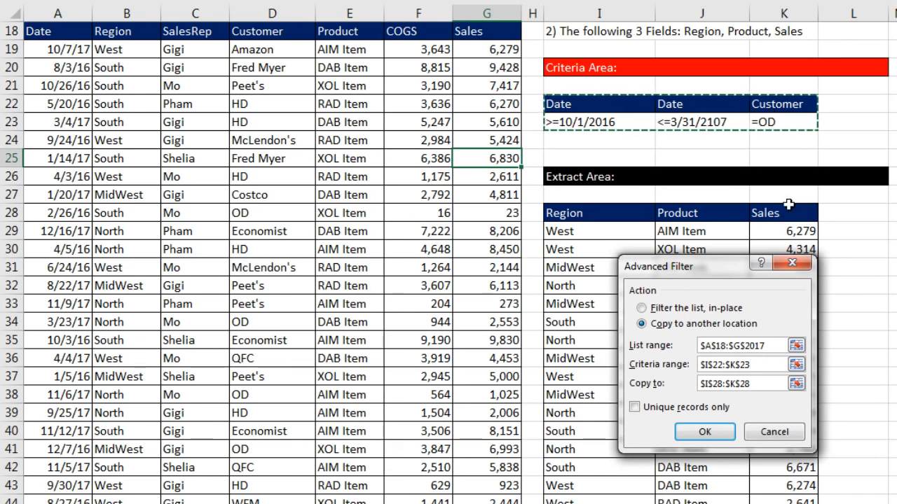
pyautogui.click(764, 383)
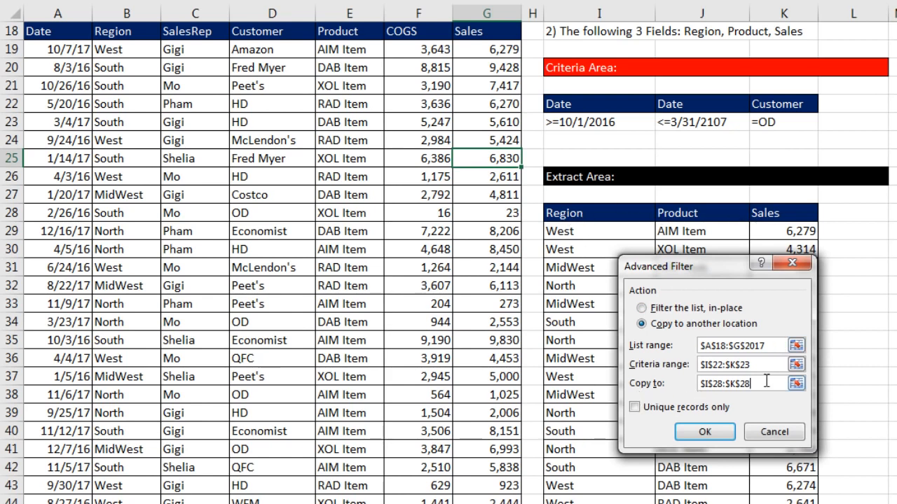
pyautogui.click(728, 429)
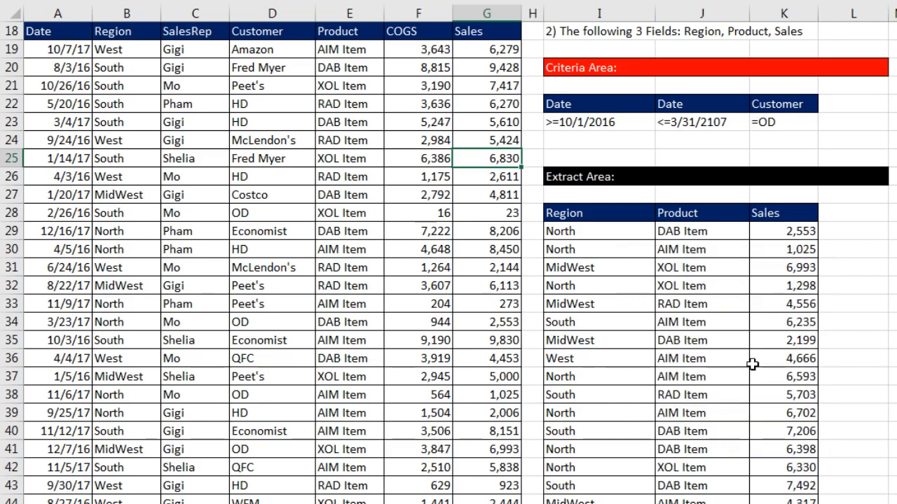
pyautogui.scroll(-7, 775, 420)
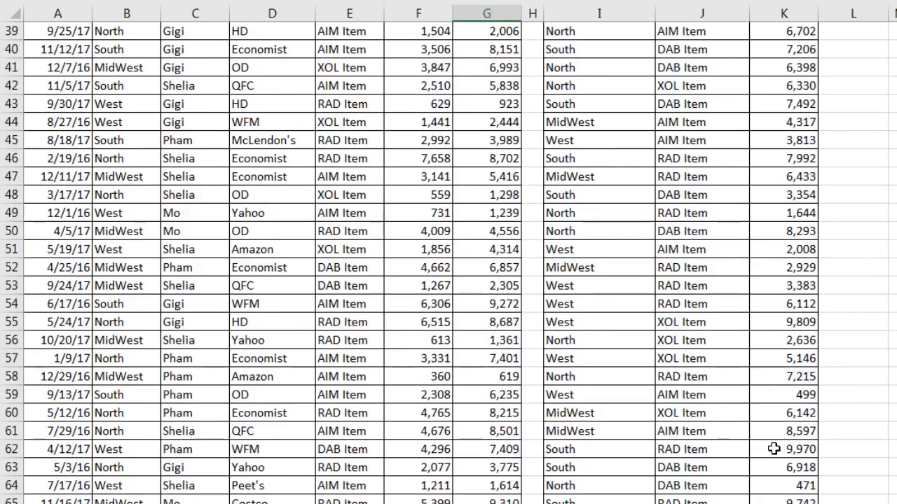
# Step: Change the start date criterion in I23 to >=3/1/2017
pyautogui.scroll(-20, 774, 449)
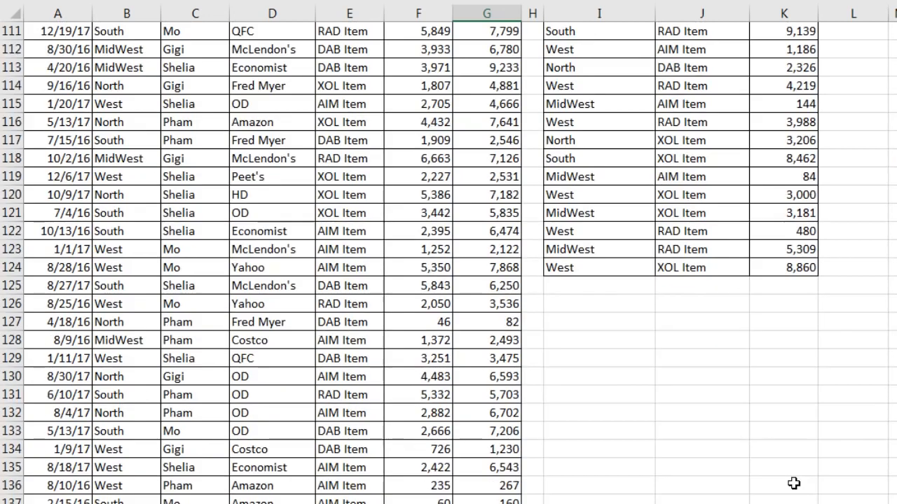
pyautogui.scroll(20, 793, 490)
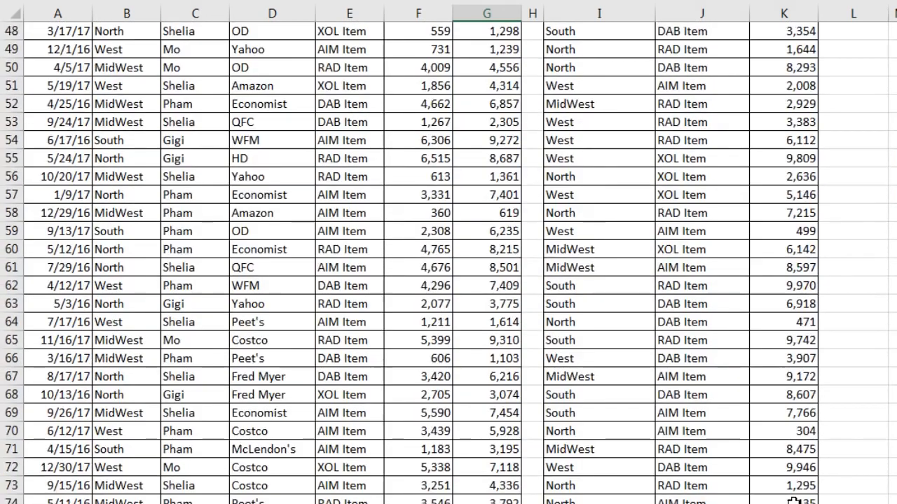
pyautogui.scroll(14, 793, 499)
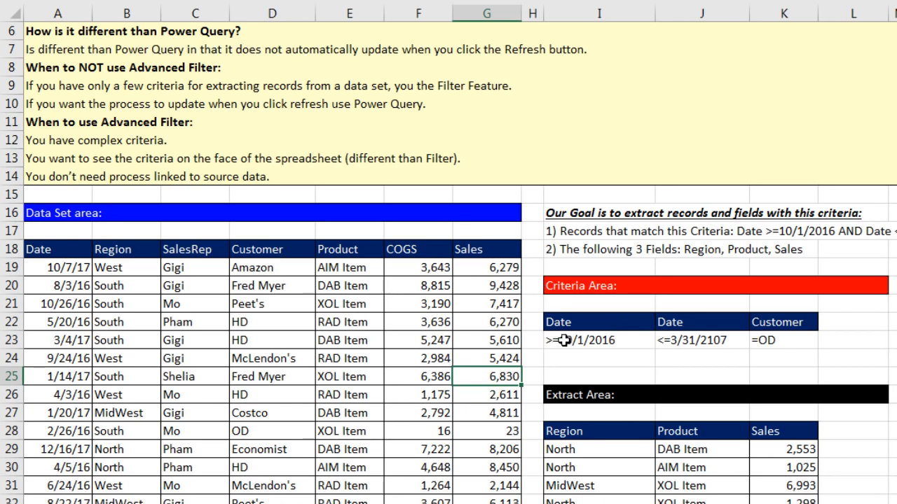
pyautogui.click(563, 339)
pyautogui.doubleClick(566, 340)
pyautogui.write('3')
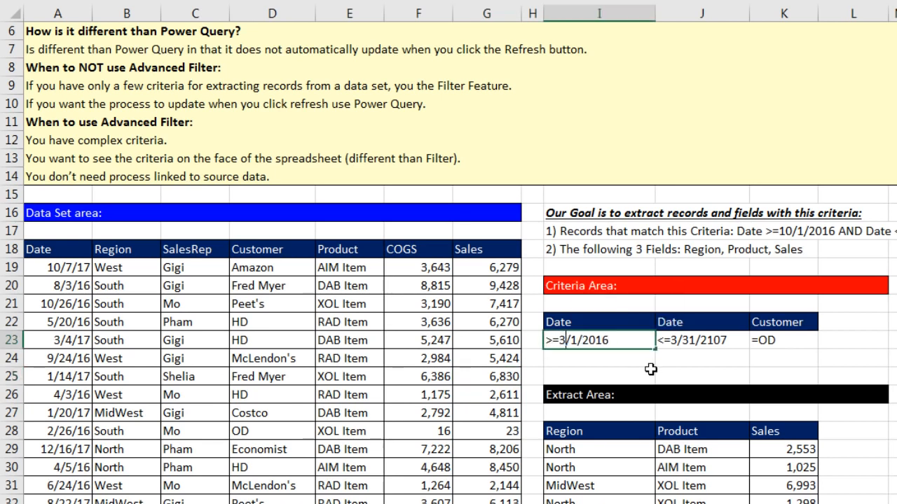
pyautogui.press('End')
pyautogui.press('BackSpace')
pyautogui.write('7')
pyautogui.press('Return')
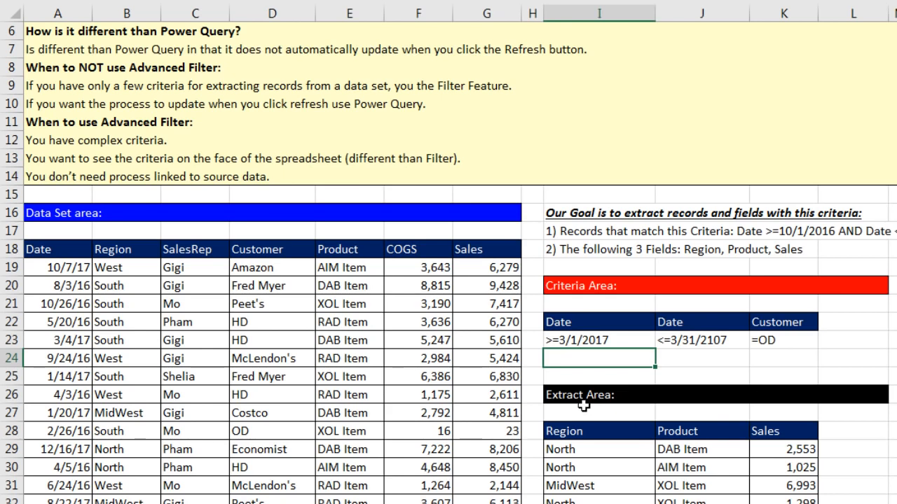
# Step: Rerun the Advanced Filter, copying records that match I22:K23 to the extract headers I28:K28, and check the extract down to its last row
pyautogui.hotkey('alt', 'a')
pyautogui.press('q')
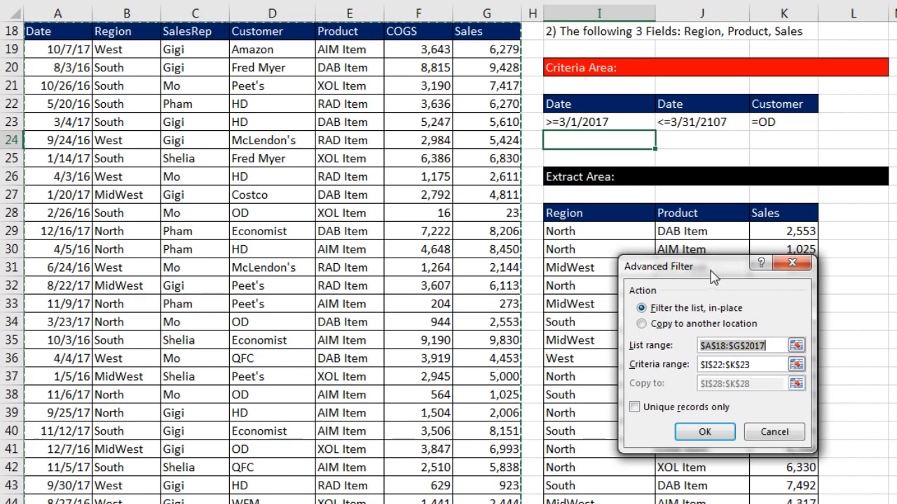
pyautogui.click(655, 325)
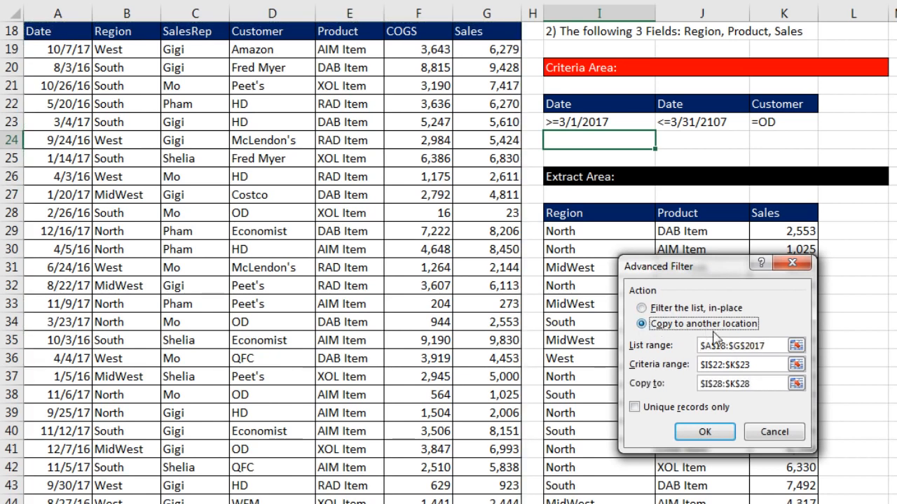
pyautogui.click(705, 431)
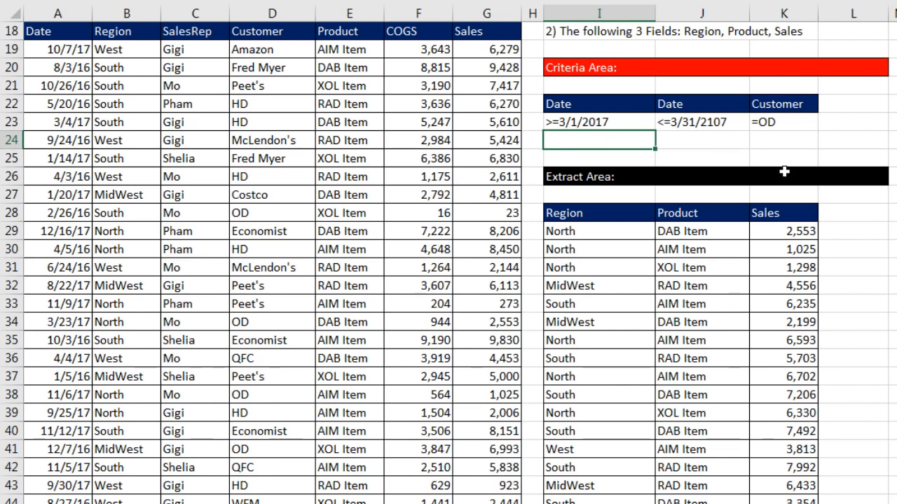
pyautogui.scroll(-19, 790, 201)
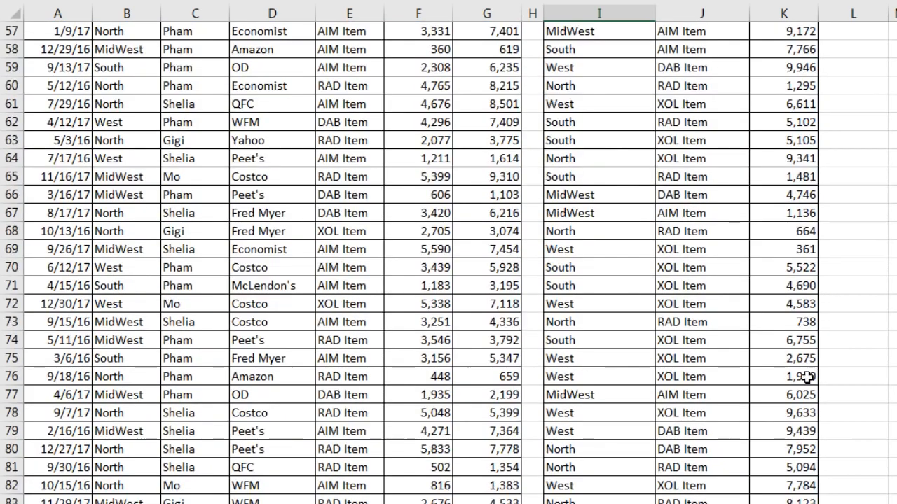
pyautogui.scroll(-6, 762, 330)
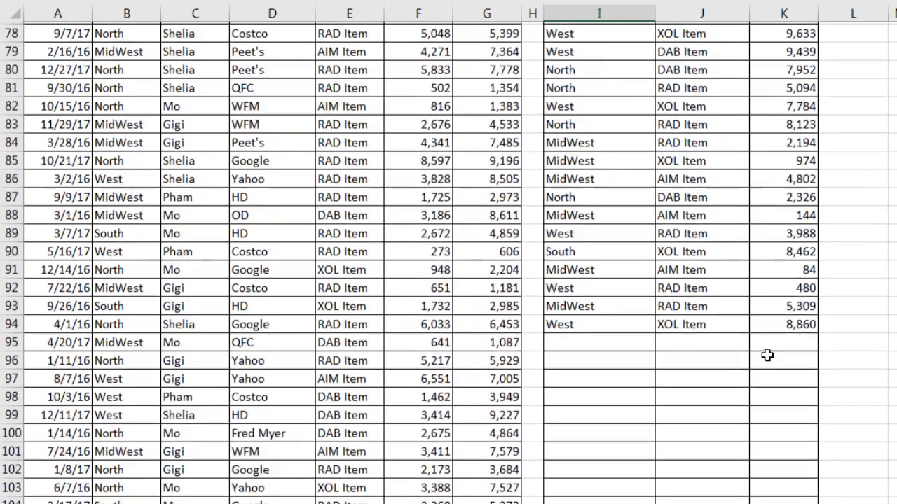
pyautogui.scroll(-5, 764, 393)
pyautogui.scroll(10, 776, 456)
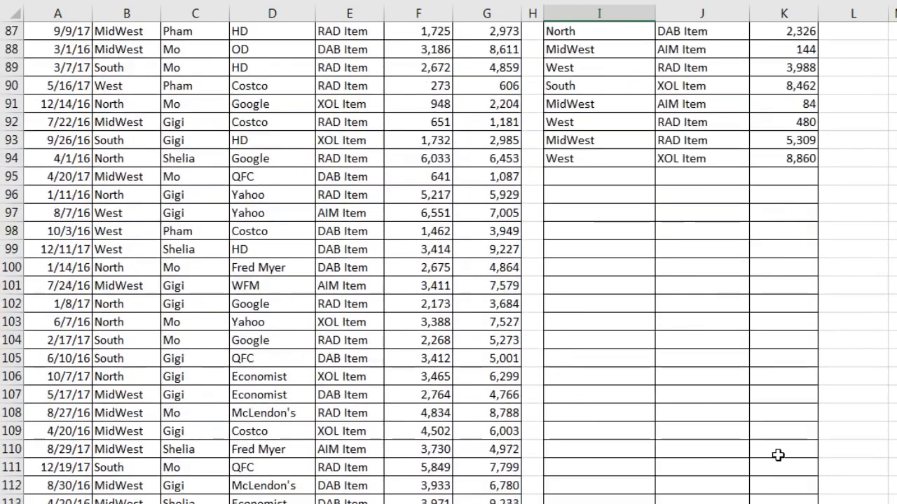
pyautogui.scroll(20, 778, 455)
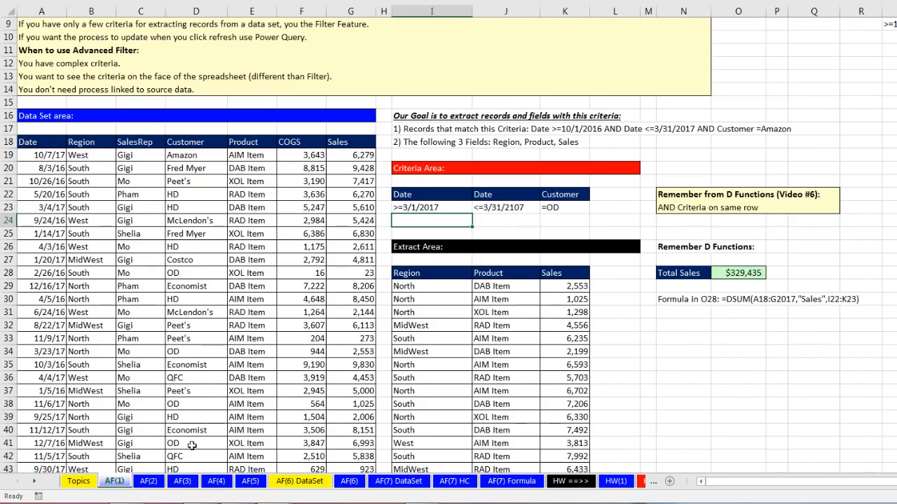
# Step: Switch to the AF(2) sheet and check the OR criteria =Amazon and =Google under Customer in I22:I24
pyautogui.click(149, 481)
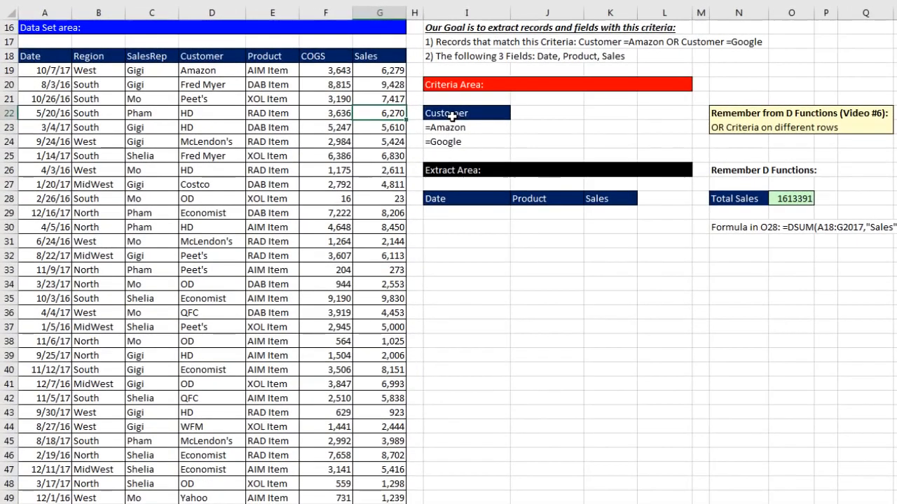
pyautogui.moveTo(379, 95); pyautogui.dragTo(380, 109)
pyautogui.moveTo(455, 133); pyautogui.dragTo(455, 140)
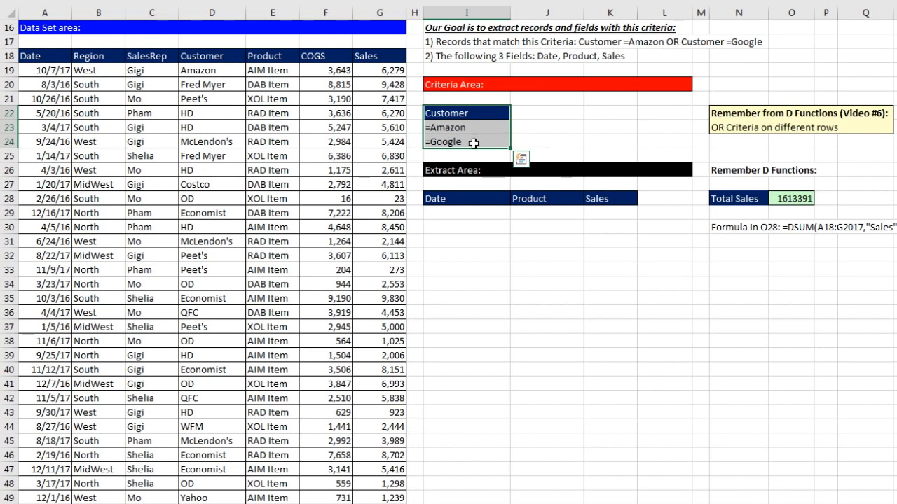
pyautogui.moveTo(452, 128); pyautogui.dragTo(493, 142)
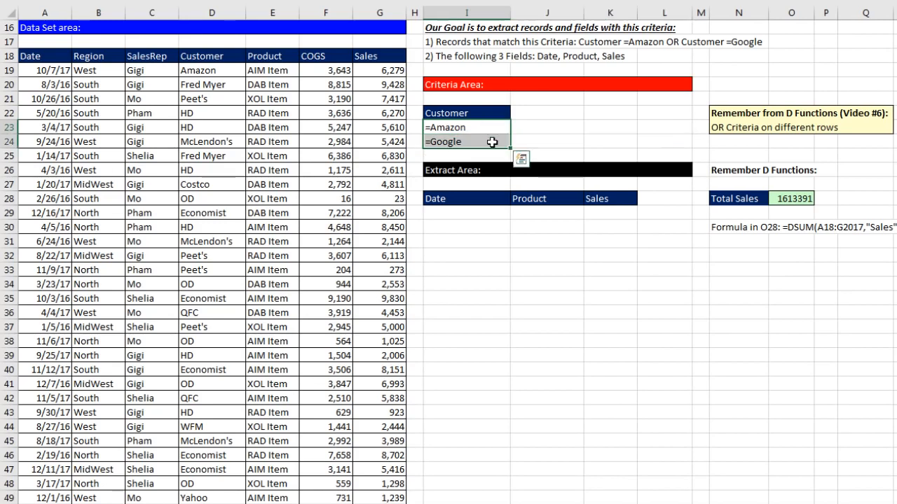
# Step: Set up an Advanced Filter on the data set that copies to another location, with I22:I24 as the criteria range
pyautogui.click(376, 121)
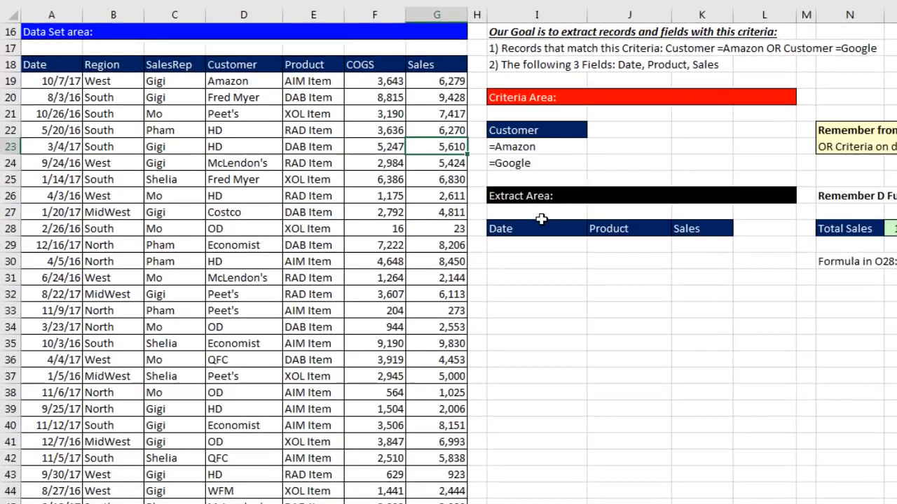
pyautogui.hotkey('alt', 'a')
pyautogui.press('q')
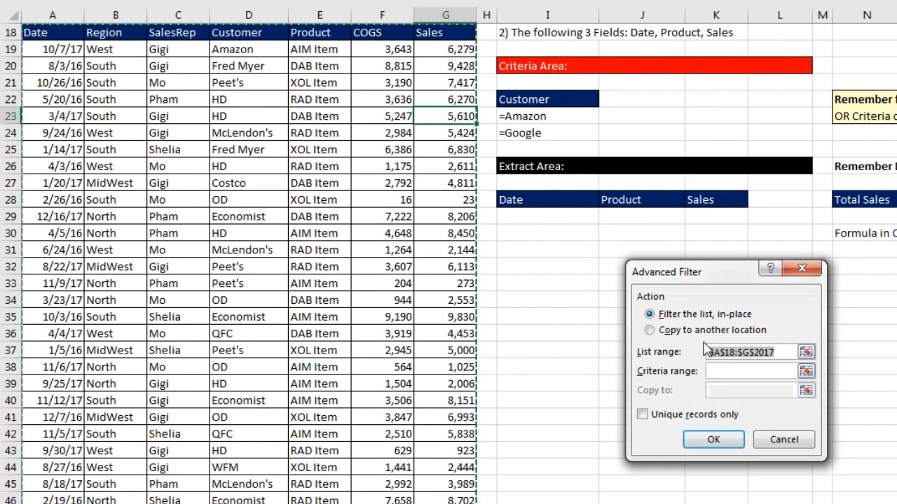
pyautogui.click(654, 332)
pyautogui.click(722, 372)
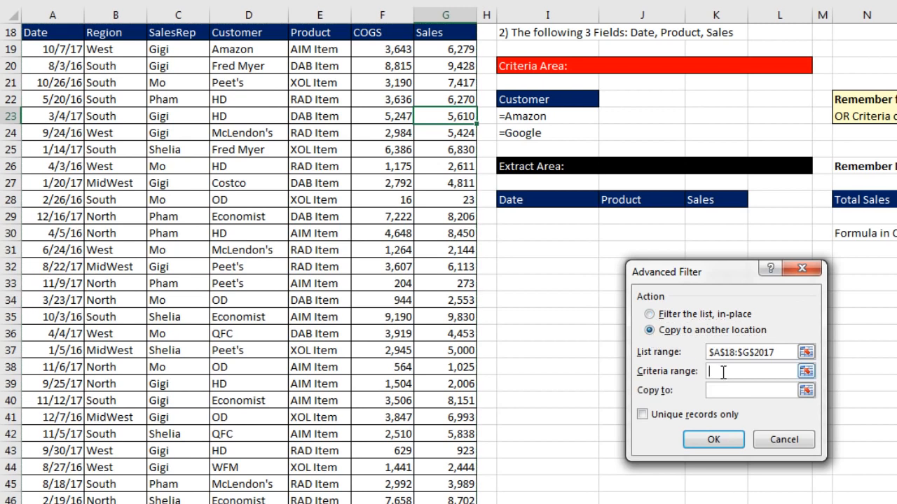
pyautogui.moveTo(547, 101); pyautogui.dragTo(552, 134)
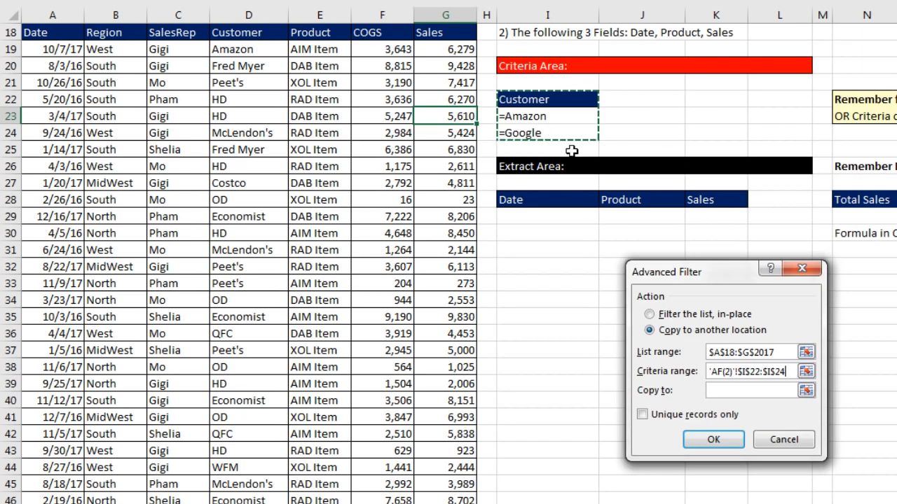
# Step: Extract the matching records to the Date, Product and Sales headers in I28:K28 and look through them
pyautogui.click(707, 391)
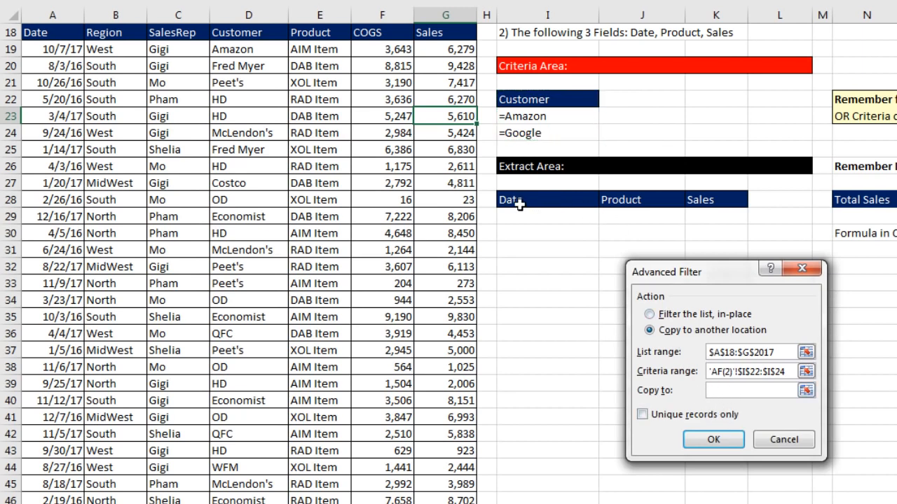
pyautogui.moveTo(517, 203); pyautogui.dragTo(697, 205)
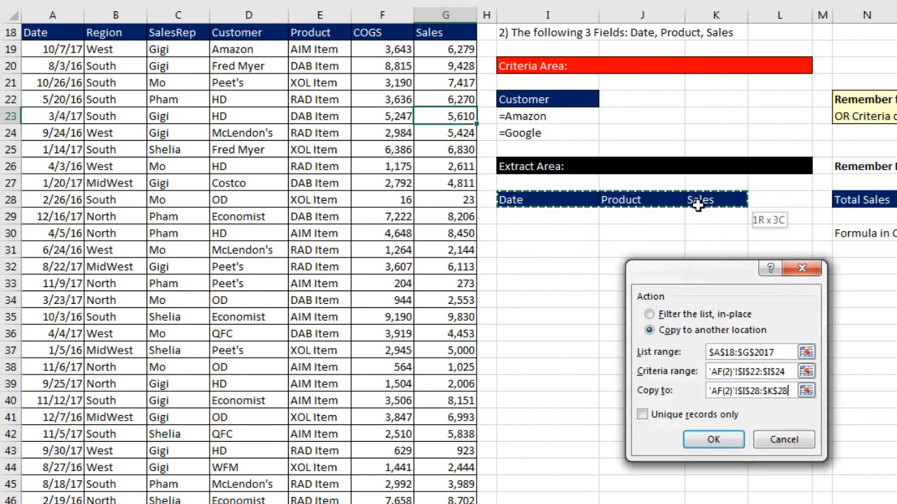
pyautogui.click(707, 440)
pyautogui.scroll(-19, 703, 444)
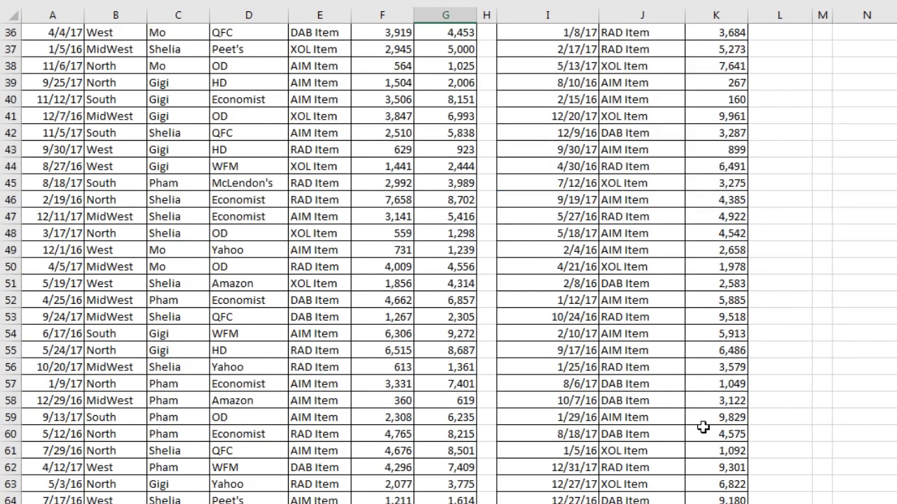
pyautogui.scroll(20, 702, 448)
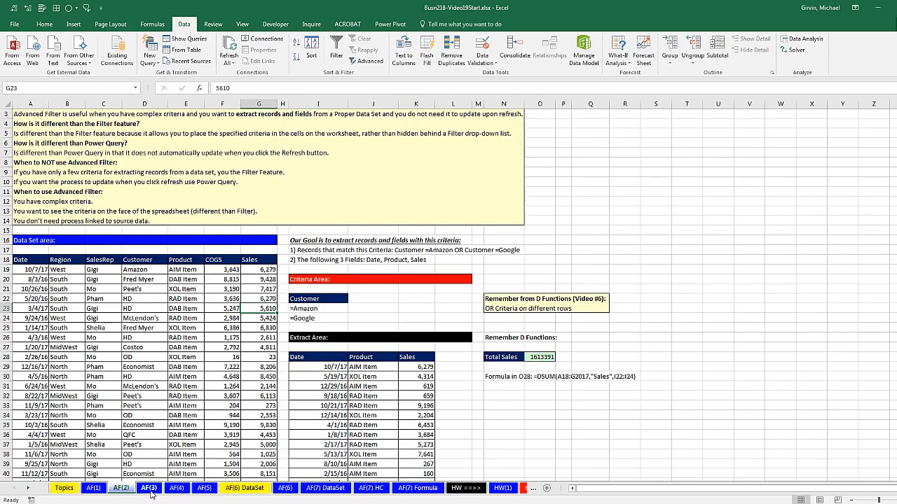
# Step: On the AF(3) sheet, enter West without an equal sign as the Region criterion in K23
pyautogui.click(150, 488)
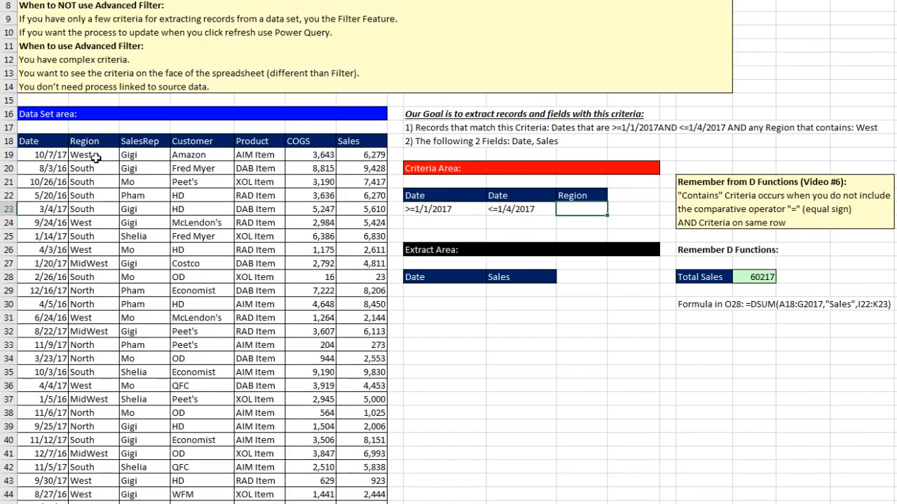
pyautogui.click(96, 159)
pyautogui.click(100, 263)
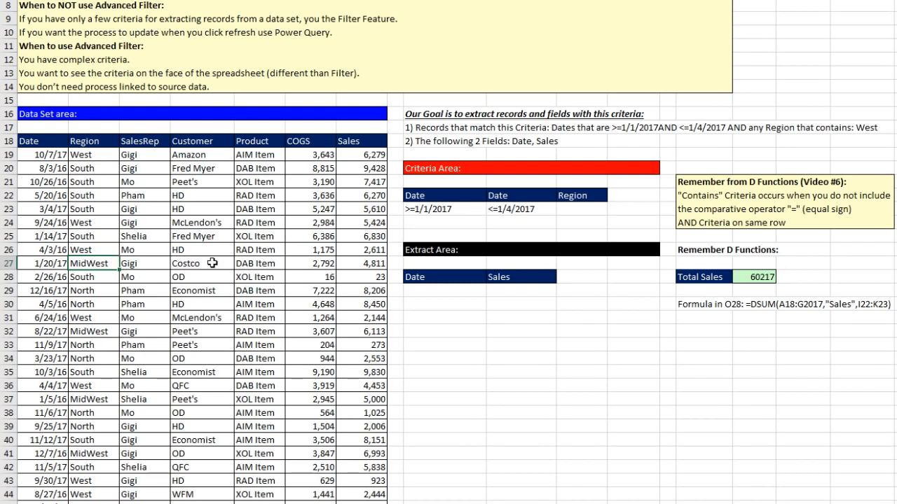
pyautogui.click(591, 209)
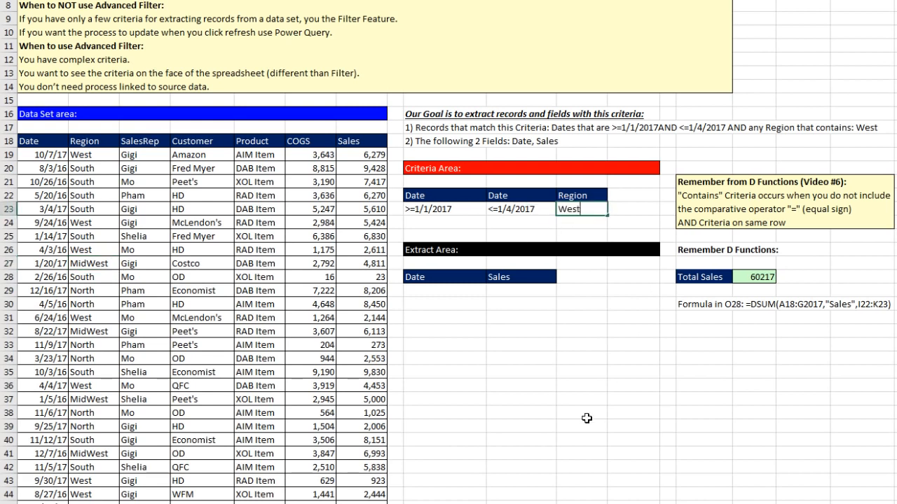
pyautogui.write('West')
pyautogui.press('Return')
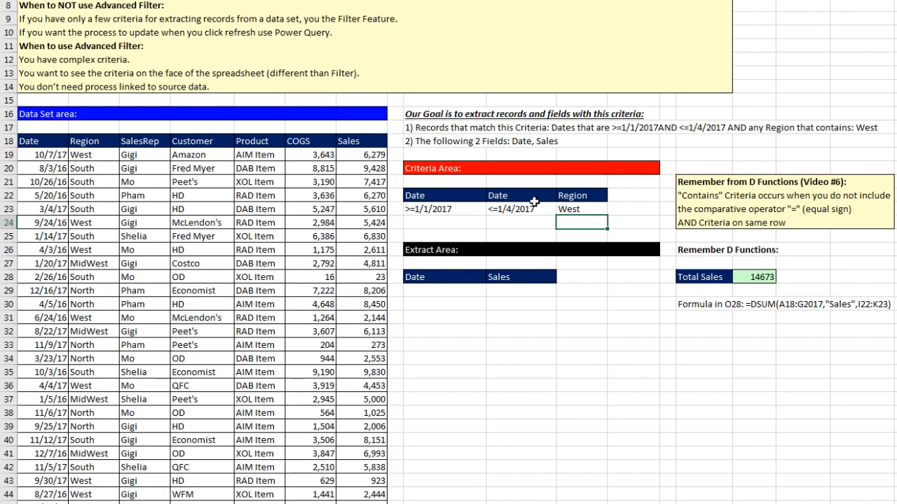
# Step: Set up an Advanced Filter on the data set that copies to another location, with I22:K23 as the criteria range
pyautogui.moveTo(441, 276); pyautogui.dragTo(520, 284)
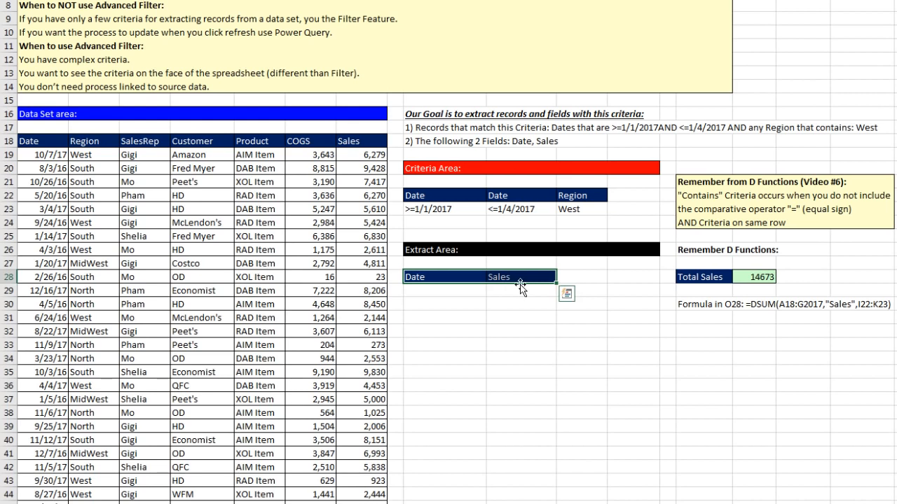
pyautogui.click(361, 196)
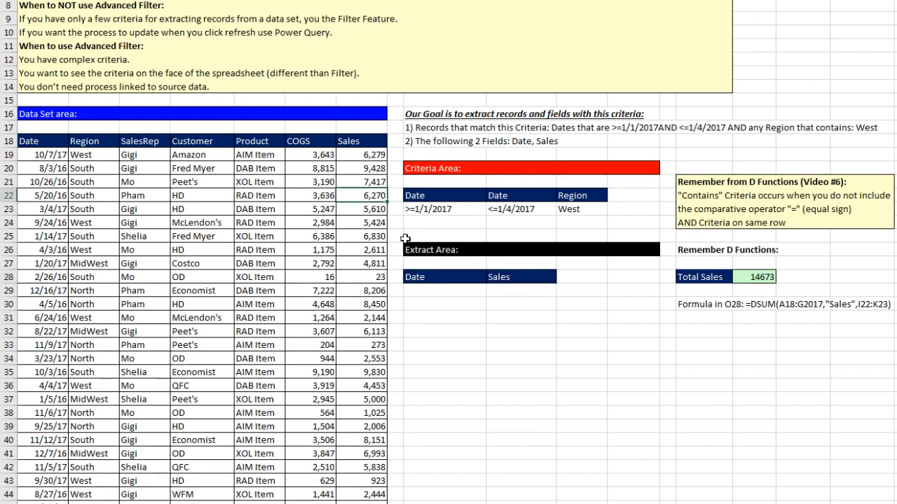
pyautogui.hotkey('alt', 'a')
pyautogui.press('q')
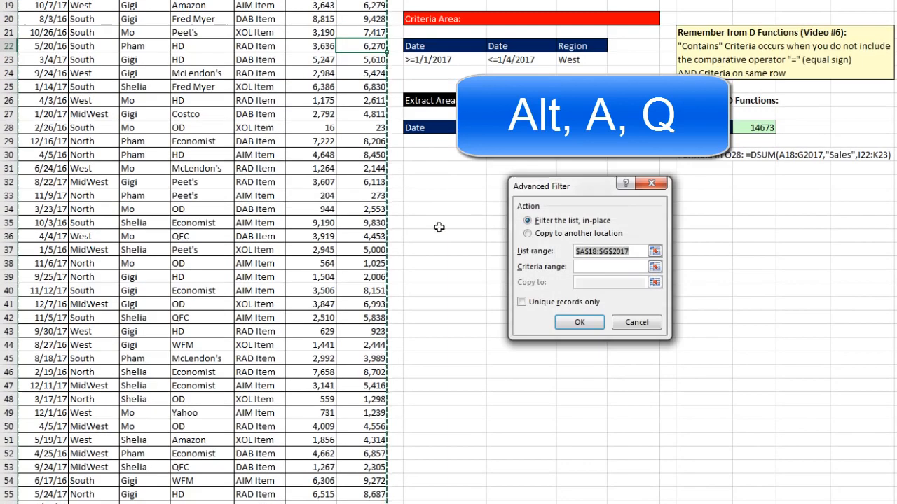
pyautogui.click(527, 233)
pyautogui.click(593, 269)
pyautogui.moveTo(417, 48); pyautogui.dragTo(578, 63)
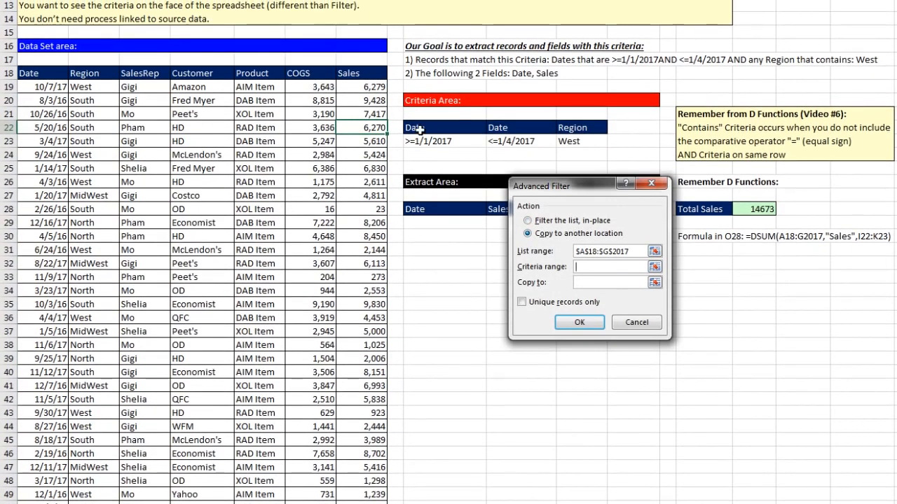
pyautogui.moveTo(578, 145); pyautogui.dragTo(578, 145)
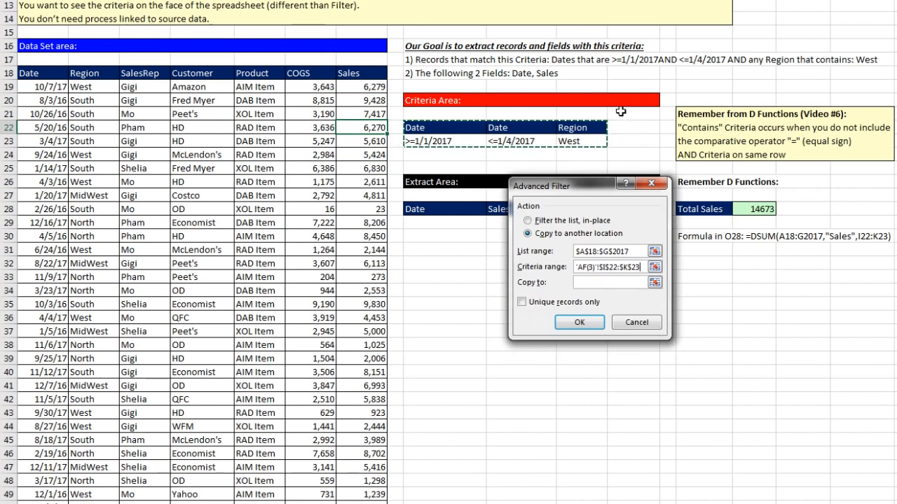
# Step: Extract the matching records to the Date and Sales headers in I28:J28, and select the extracted Sales for comparison with the DSUM total
pyautogui.click(597, 286)
pyautogui.moveTo(542, 189); pyautogui.dragTo(508, 268)
pyautogui.moveTo(417, 209); pyautogui.dragTo(504, 210)
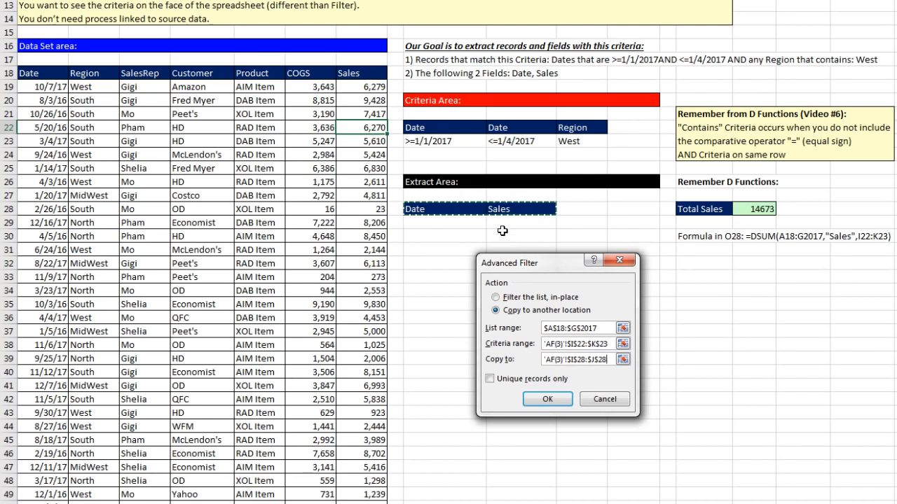
pyautogui.click(549, 402)
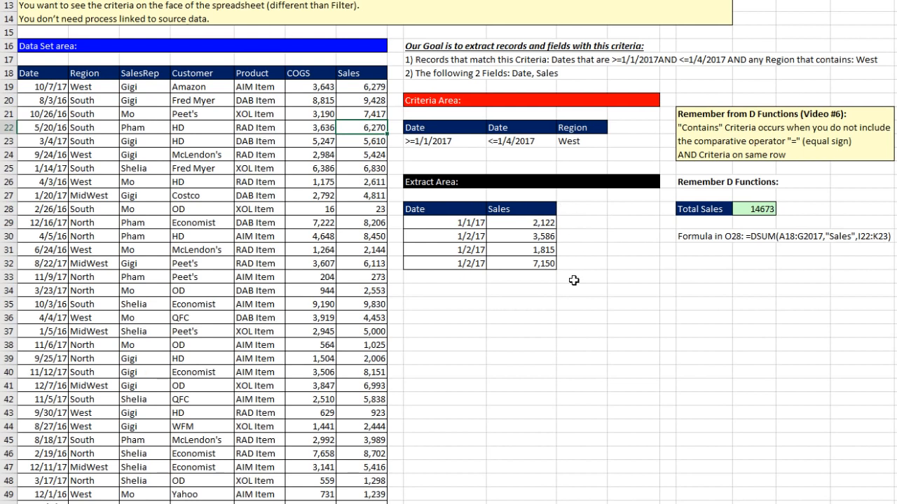
pyautogui.moveTo(528, 223); pyautogui.dragTo(528, 269)
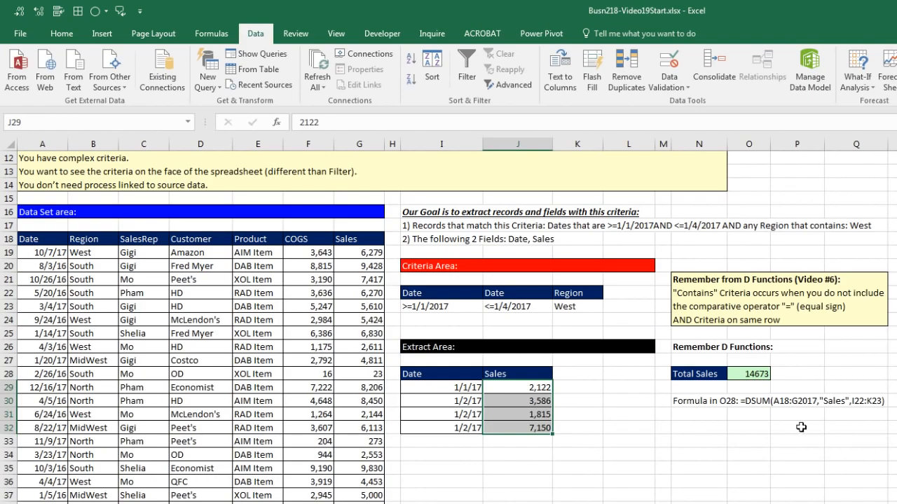
# Step: Inspect the DSUM formula behind Total Sales in O28 and the criteria range it references
pyautogui.doubleClick(744, 373)
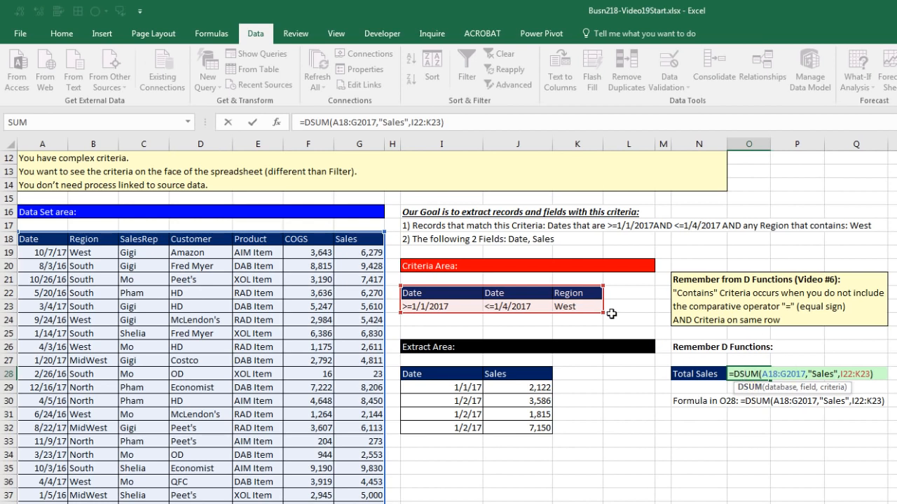
pyautogui.press('Escape')
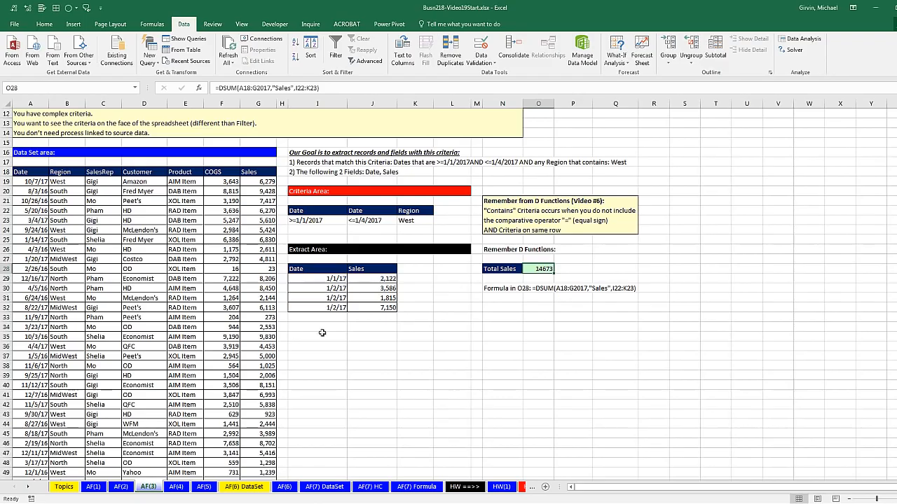
# Step: On the AF(4) sheet, set up an Advanced Filter on the data set that copies to another location, with I18:L20 as the criteria range
pyautogui.click(180, 488)
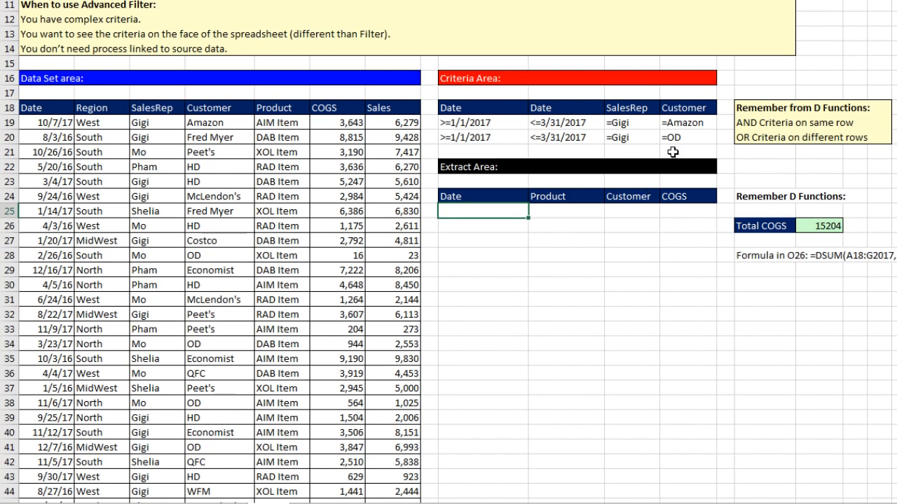
pyautogui.click(403, 165)
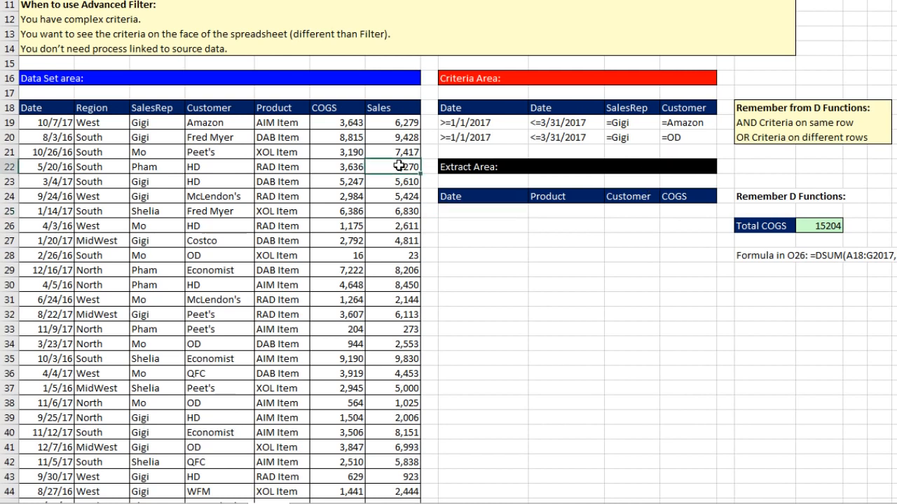
pyautogui.hotkey('alt', 'a')
pyautogui.press('q')
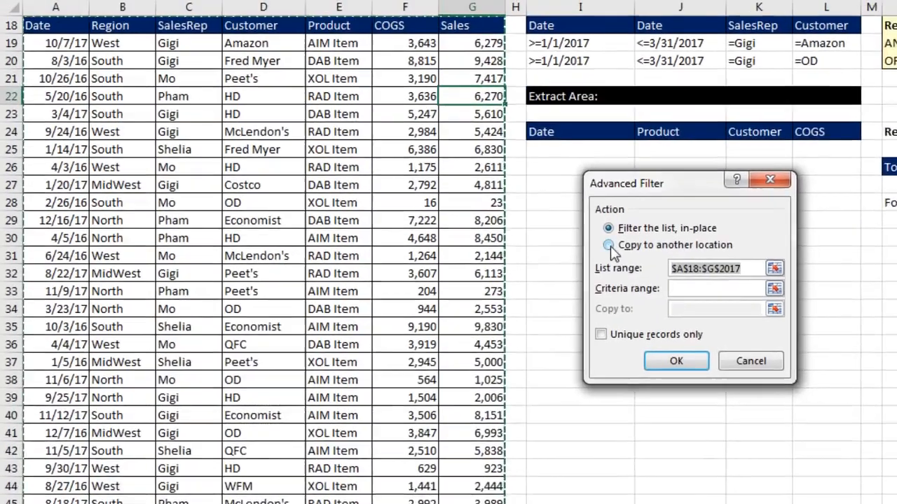
pyautogui.click(505, 290)
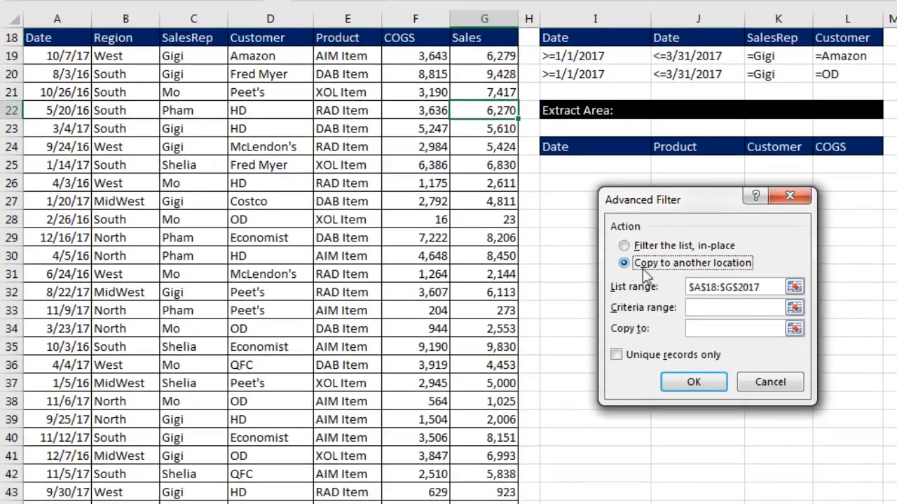
pyautogui.click(741, 315)
pyautogui.scroll(1, 745, 320)
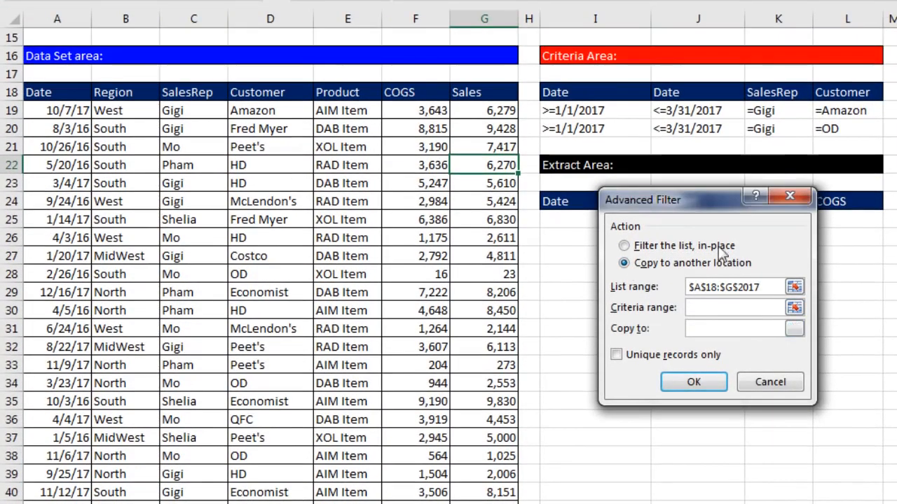
pyautogui.moveTo(696, 207); pyautogui.dragTo(704, 262)
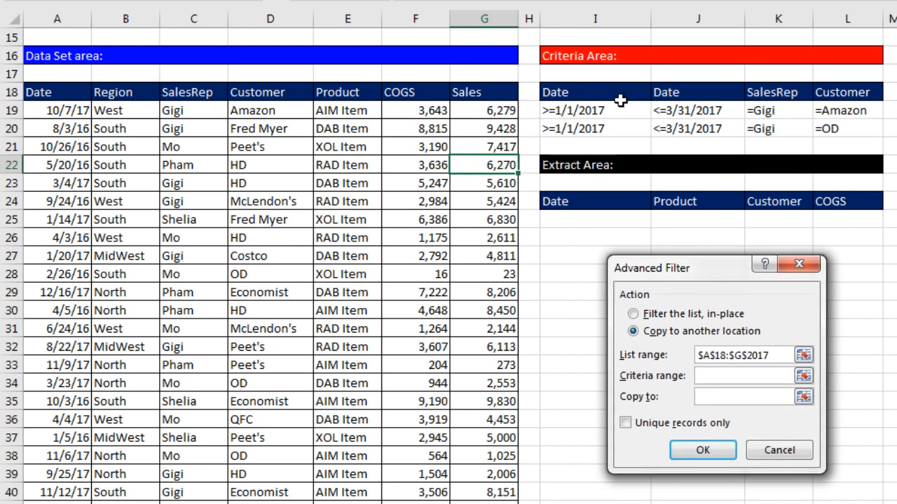
pyautogui.moveTo(587, 98); pyautogui.dragTo(841, 118)
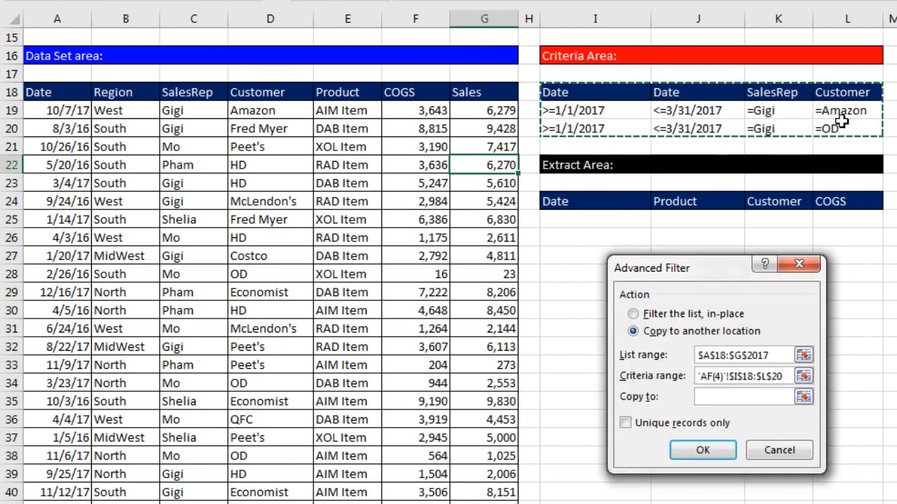
# Step: Extract the matching records to the Date, Product, Customer and COGS headers in I24:L24
pyautogui.press('Tab')
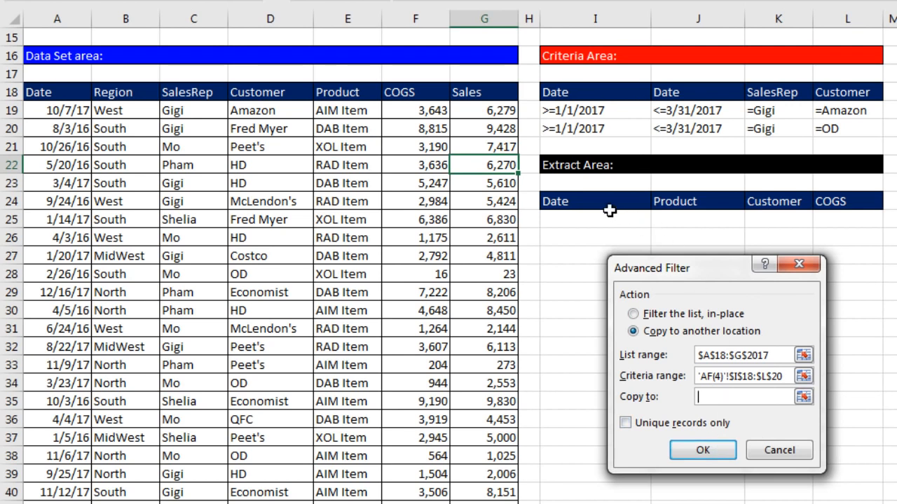
pyautogui.moveTo(561, 203); pyautogui.dragTo(828, 203)
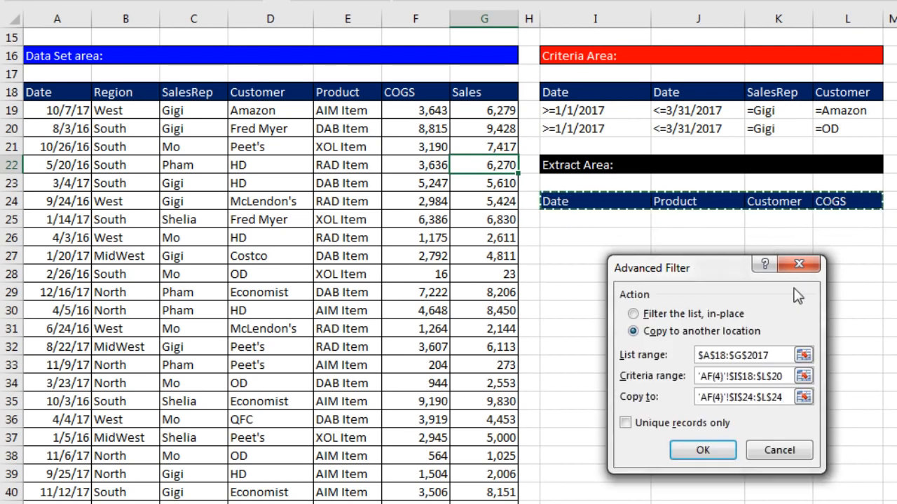
pyautogui.click(711, 450)
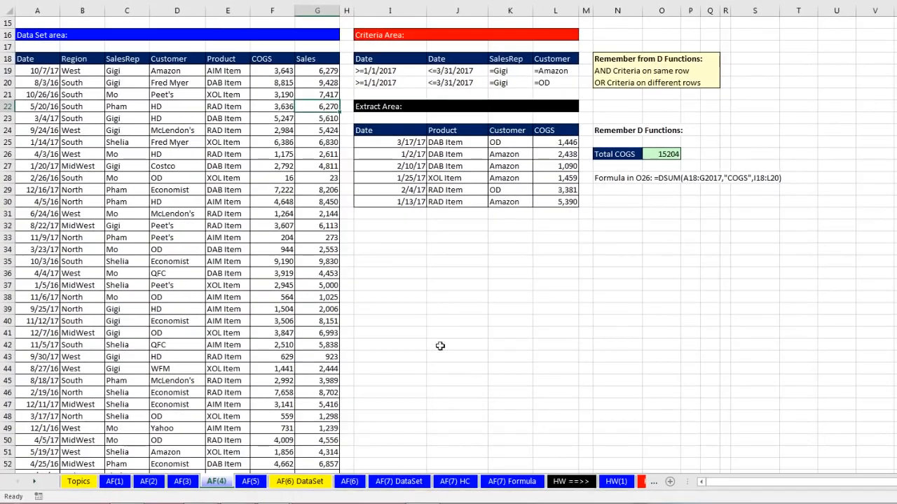
# Step: Copy the DateTime header from the AF(6) DataSet sheet into A3 and B3 of the AF(6) sheet
pyautogui.click(306, 485)
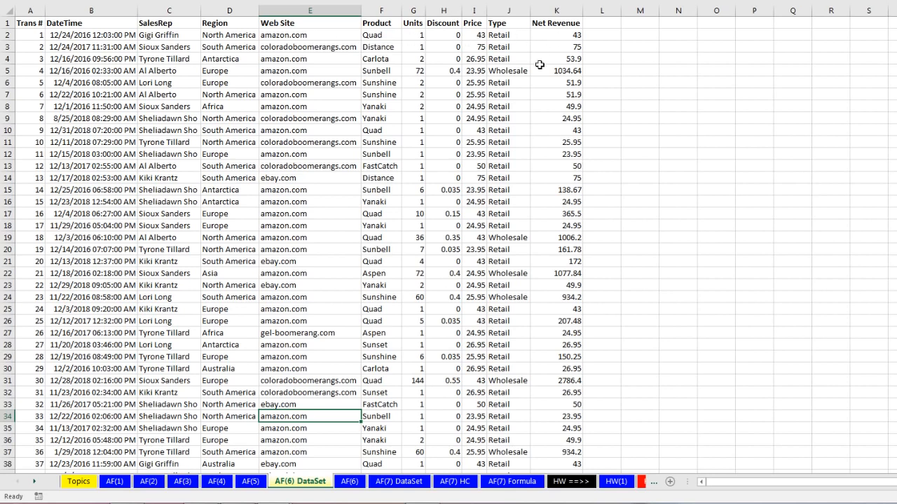
pyautogui.click(349, 481)
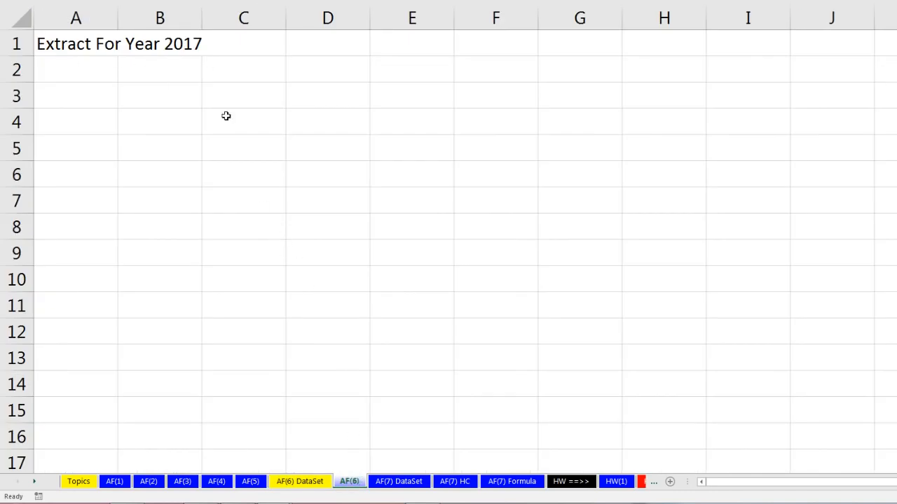
pyautogui.click(301, 482)
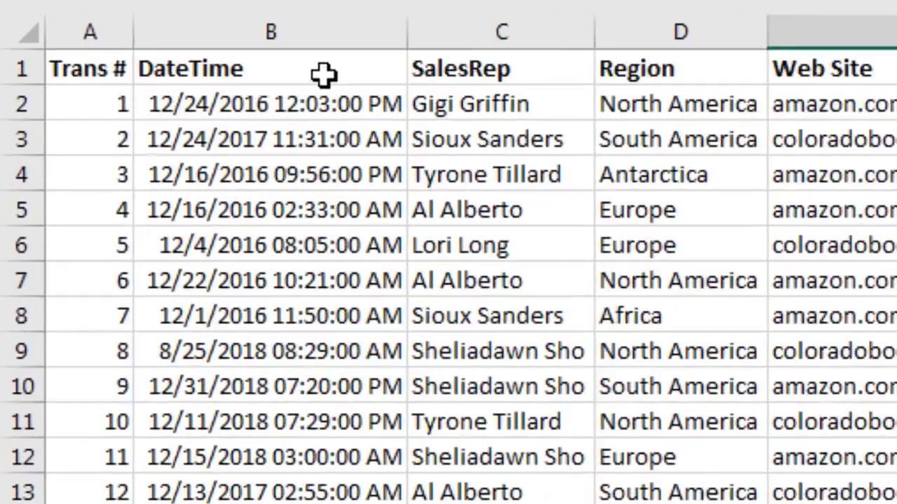
pyautogui.click(112, 24)
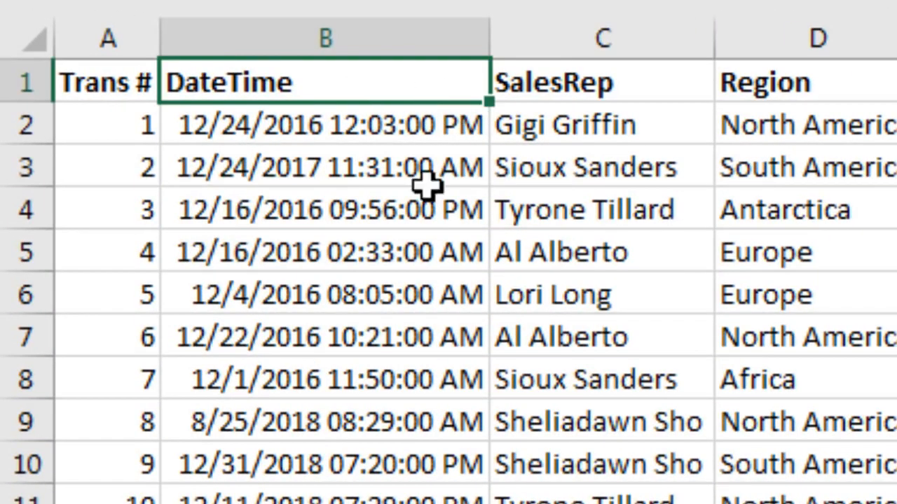
pyautogui.hotkey('ctrl', 'c')
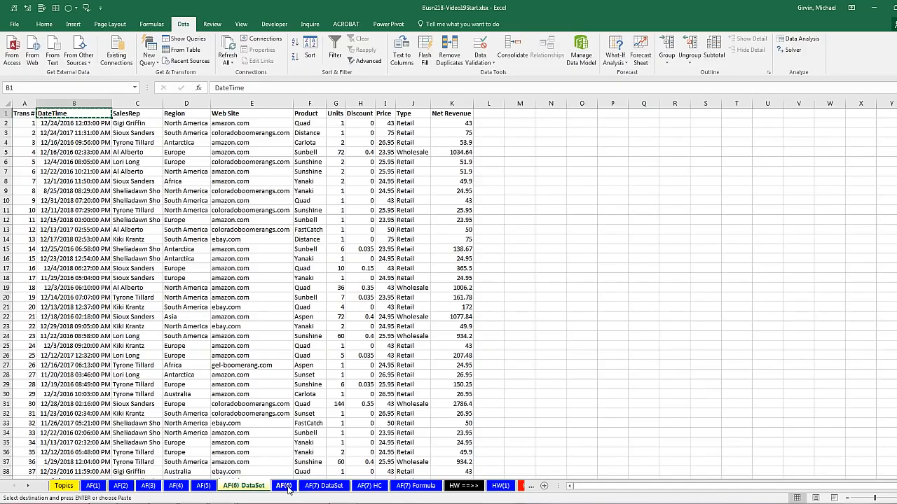
pyautogui.click(284, 485)
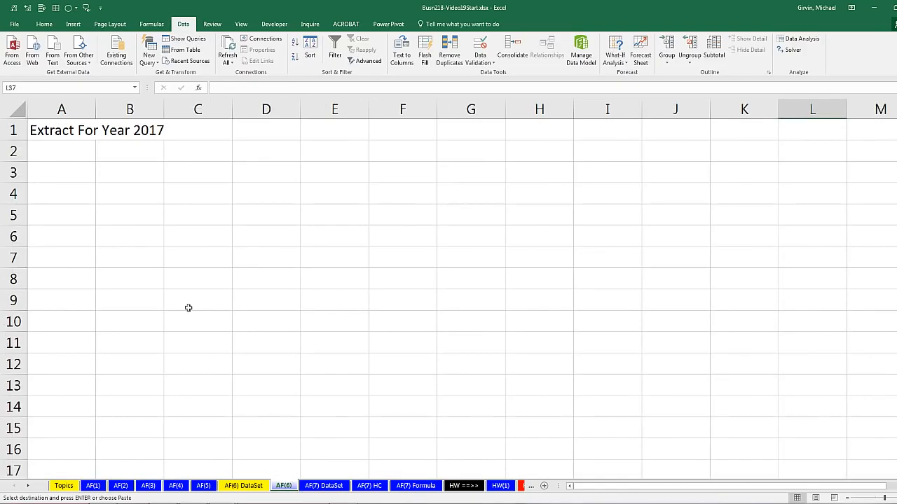
pyautogui.click(78, 178)
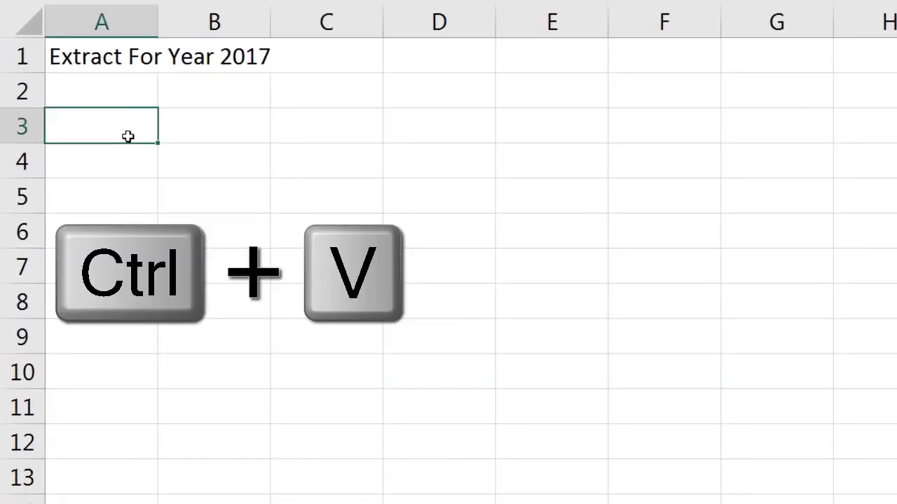
pyautogui.hotkey('ctrl', 'v')
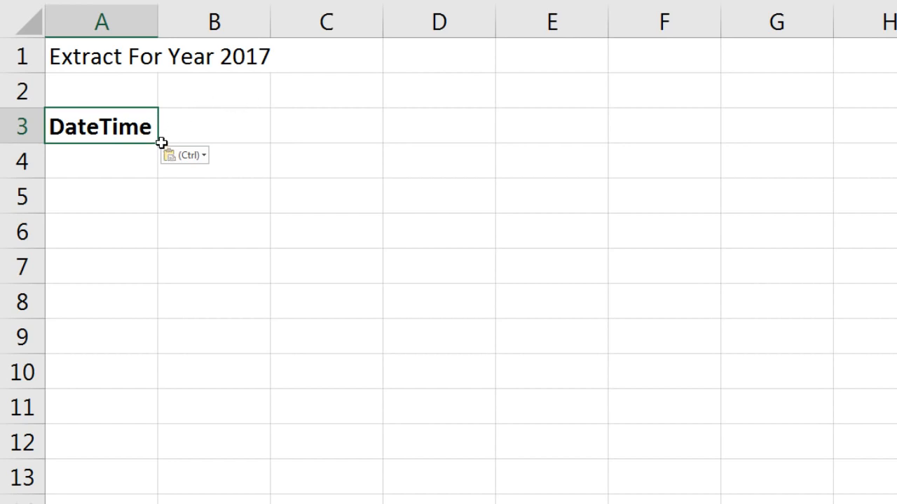
pyautogui.moveTo(161, 140); pyautogui.dragTo(277, 141)
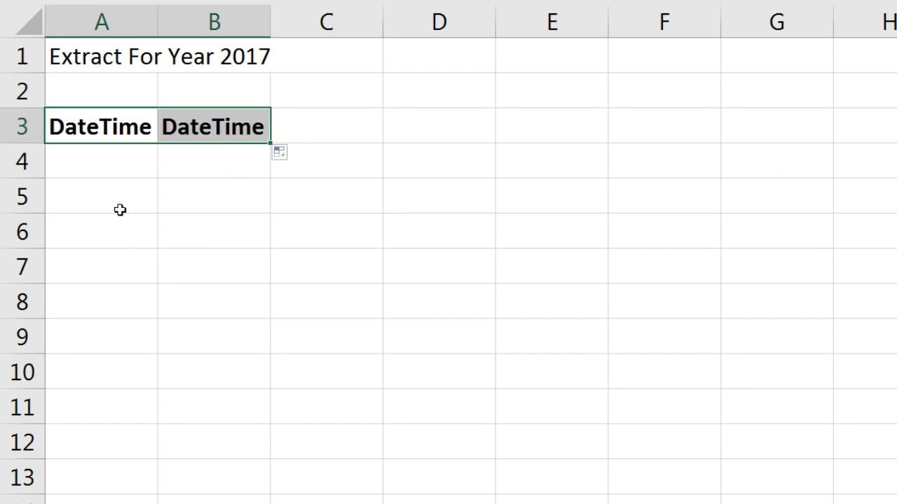
# Step: Enter a bold Year heading in D3 and the year 2017 in D4
pyautogui.click(427, 126)
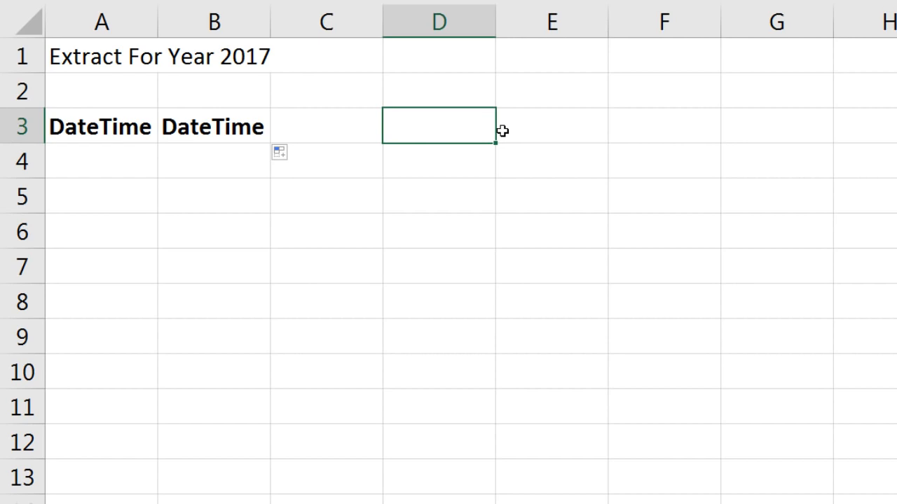
pyautogui.write('Year')
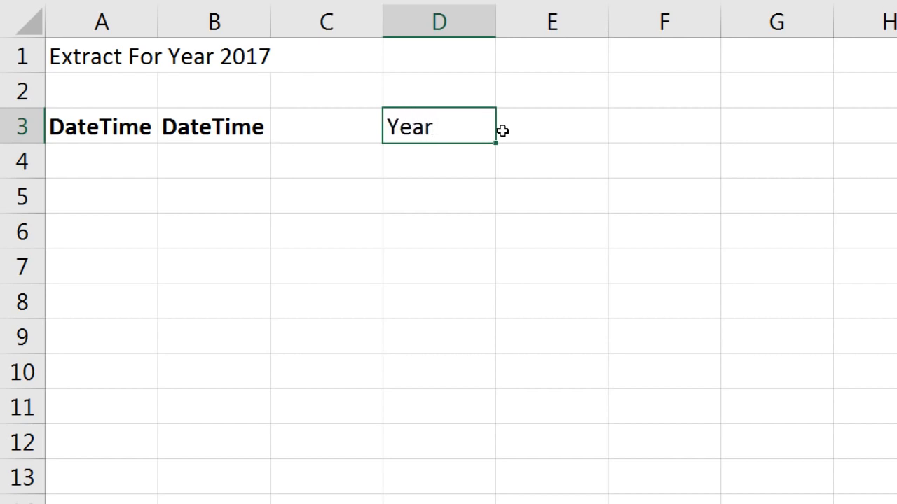
pyautogui.hotkey('ctrl', 'b')
pyautogui.press('Return')
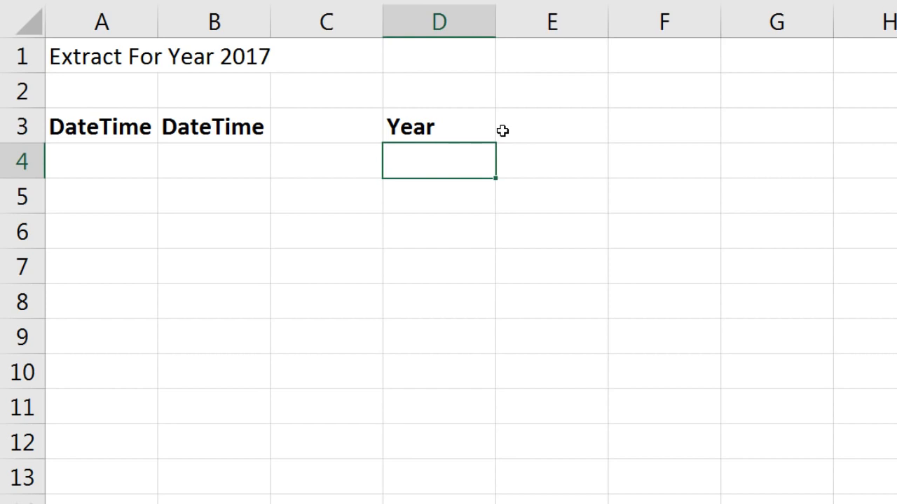
pyautogui.write('2017')
pyautogui.press('Return')
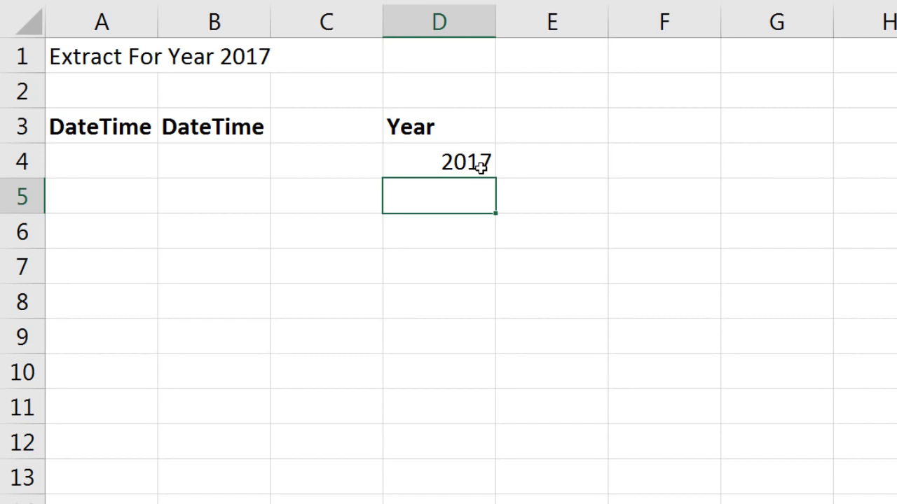
# Step: Enter the lower date criterion formula =">="&DATE(D4,1,1) in A4 under the first DateTime header
pyautogui.moveTo(110, 166); pyautogui.dragTo(186, 169)
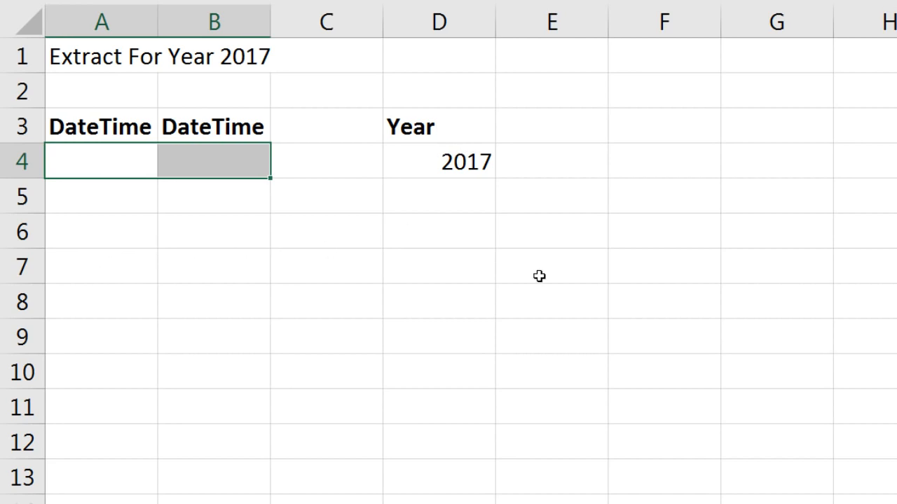
pyautogui.click(126, 163)
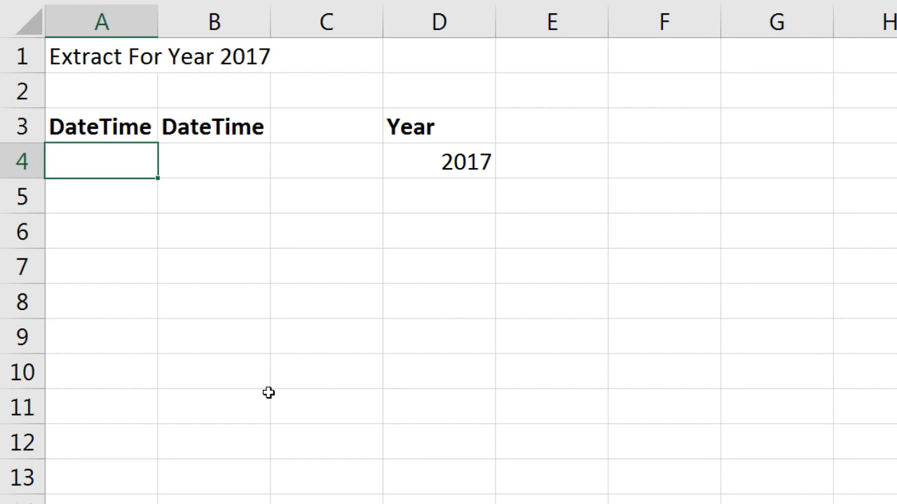
pyautogui.write('=">="&dat')
pyautogui.press('Tab')
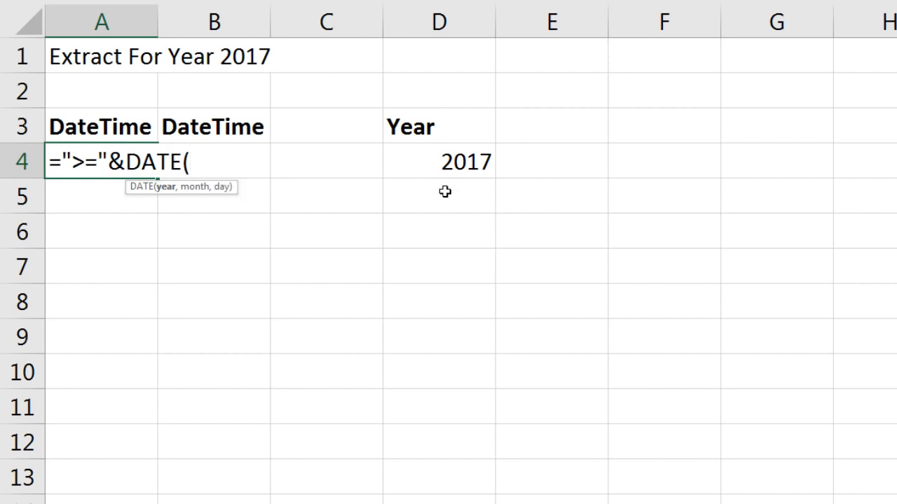
pyautogui.click(441, 168)
pyautogui.write(',1,')
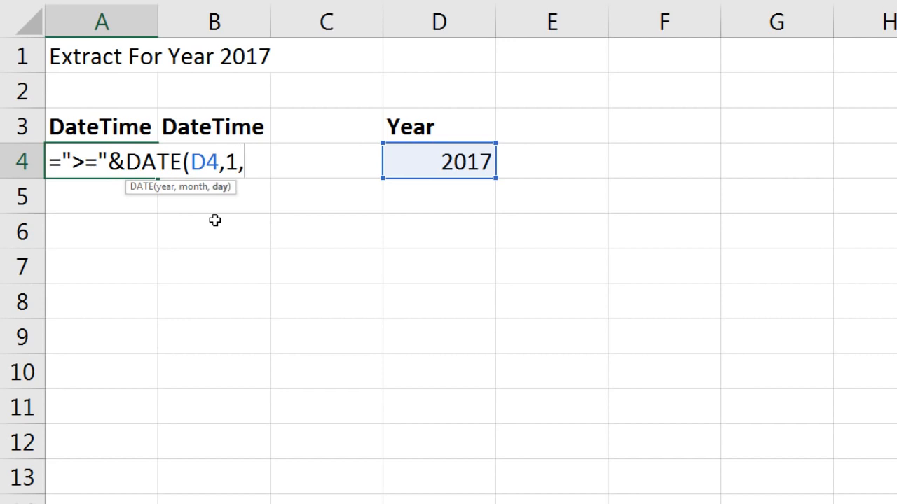
pyautogui.write('1)')
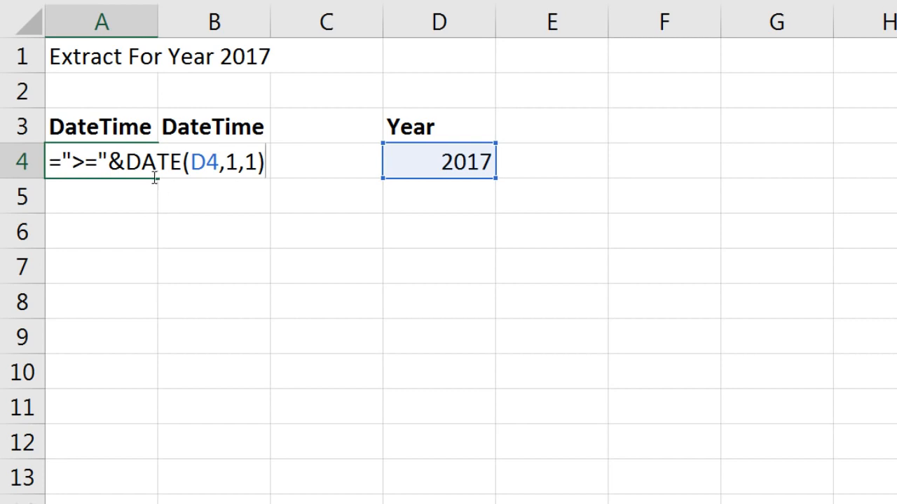
pyautogui.moveTo(124, 166); pyautogui.dragTo(280, 149)
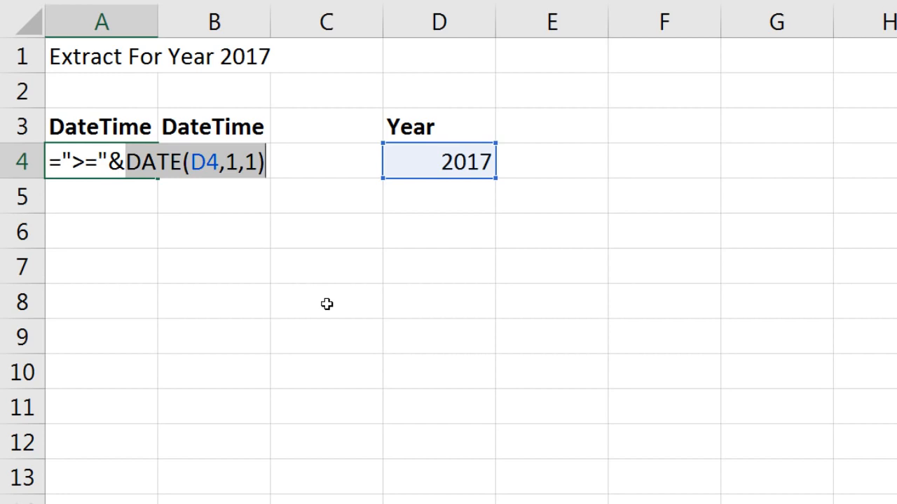
pyautogui.press('Return')
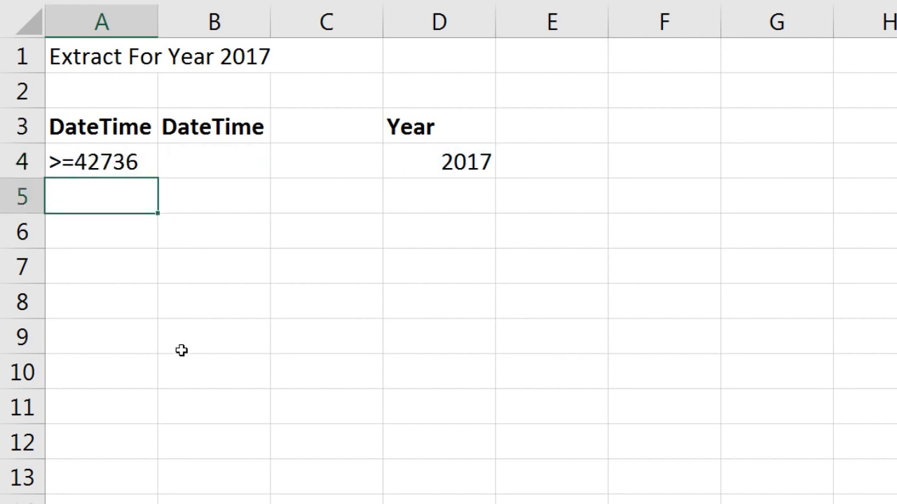
# Step: Wrap the DATE part of the A4 criterion in TEXT with the format "mm/dd/yyyy" and widen column A
pyautogui.doubleClick(82, 162)
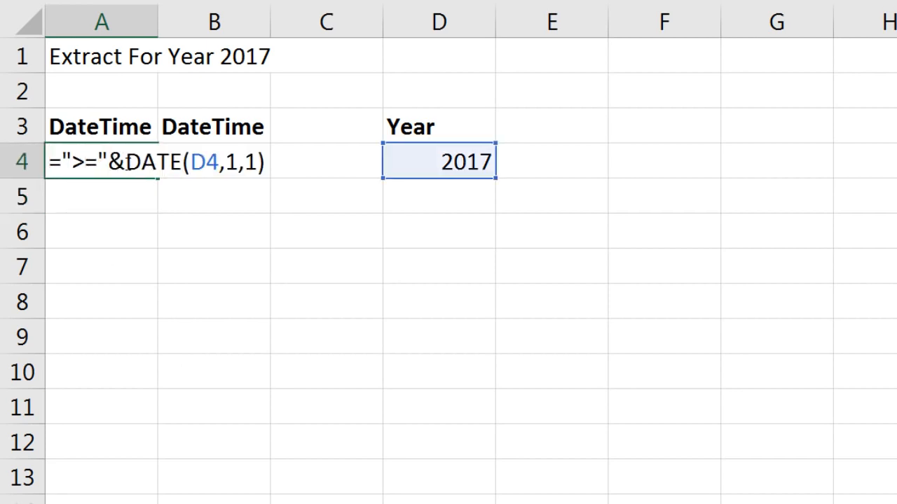
pyautogui.click(126, 162)
pyautogui.write('text')
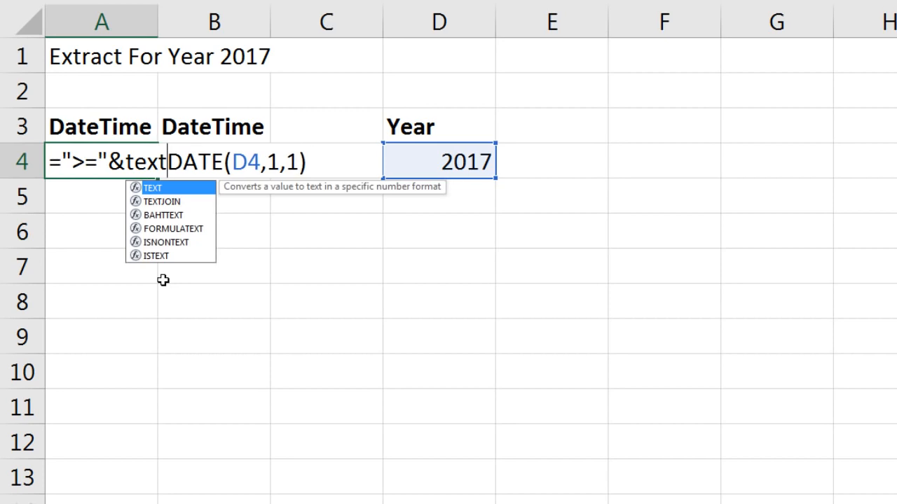
pyautogui.press('Tab')
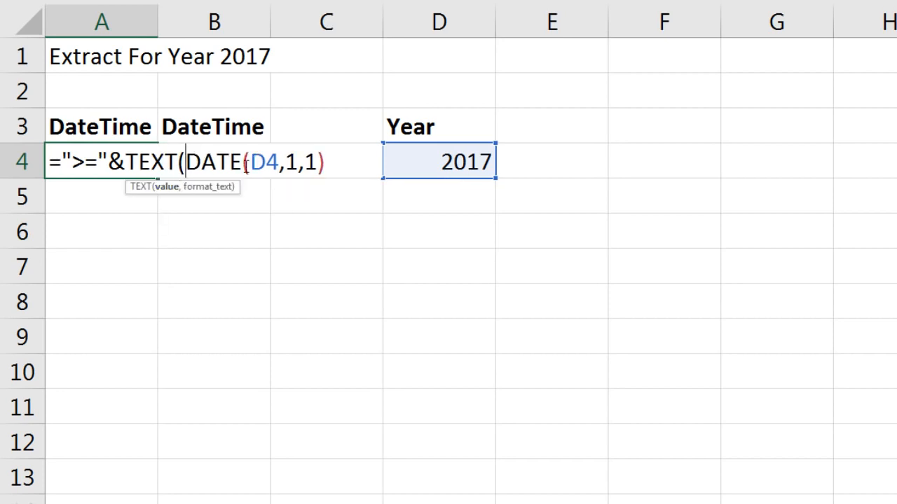
pyautogui.click(334, 168)
pyautogui.write(',')
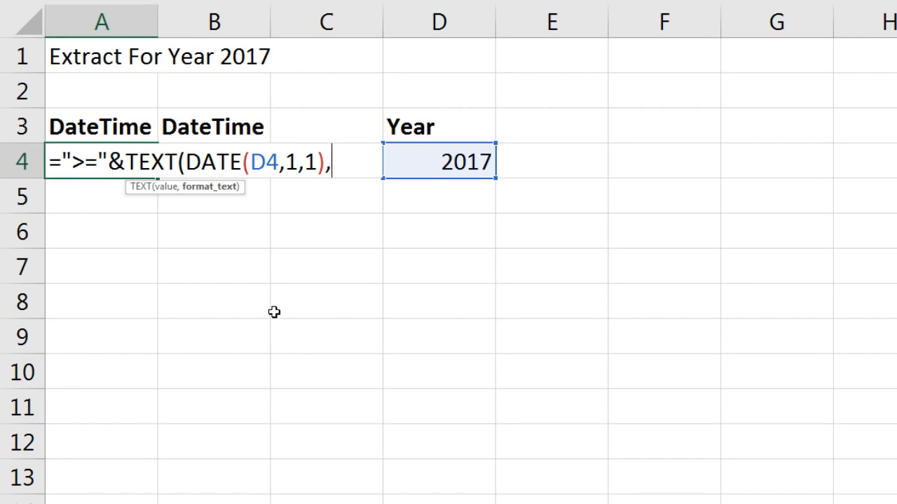
pyautogui.write('"mm/dd/')
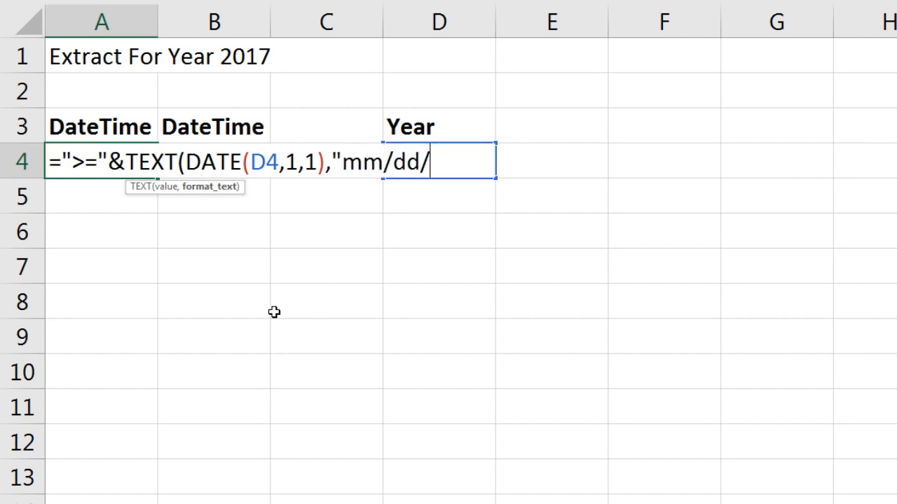
pyautogui.write('yyyy"')
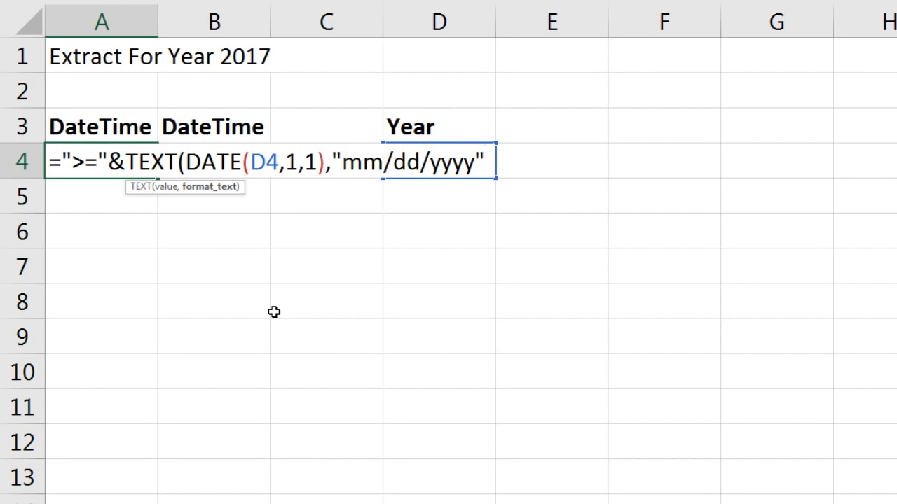
pyautogui.write(')')
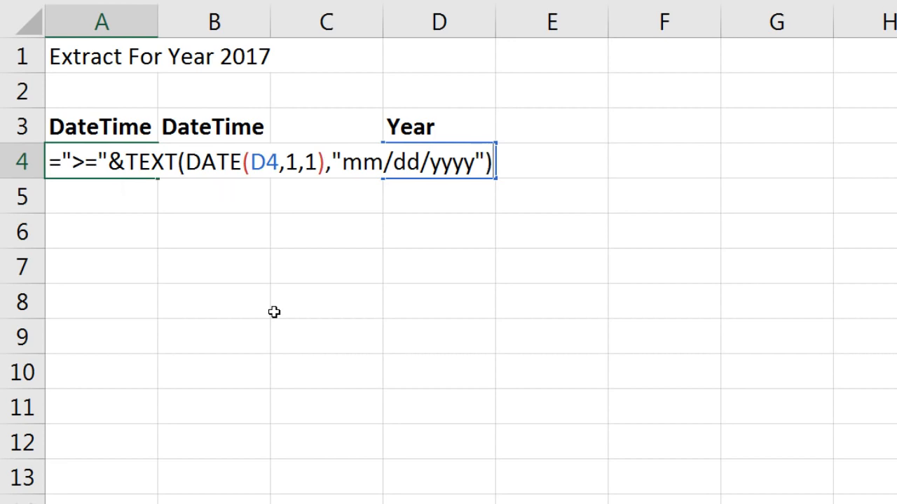
pyautogui.hotkey('ctrl', 'Return')
pyautogui.moveTo(158, 22); pyautogui.dragTo(226, 24)
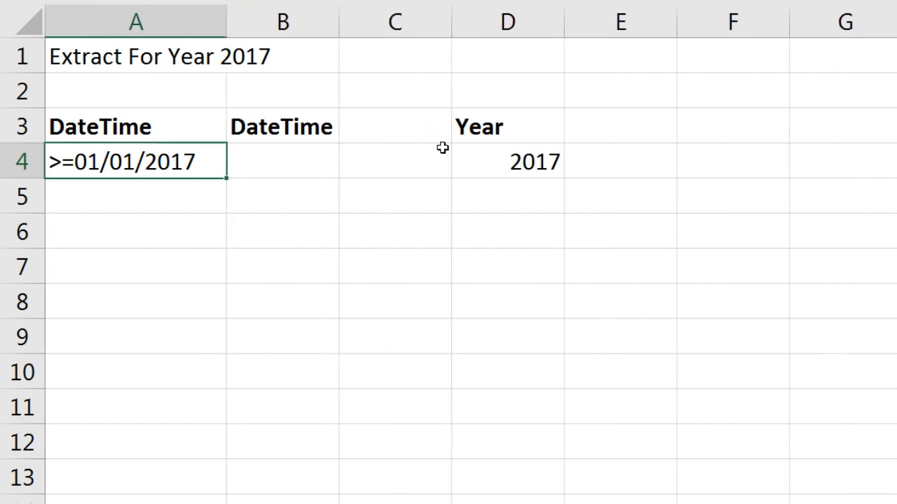
# Step: Try the year 2016 in D4 and undo the change
pyautogui.click(508, 154)
pyautogui.write('2016')
pyautogui.hotkey('ctrl', 'Return')
pyautogui.hotkey('ctrl', 'z')
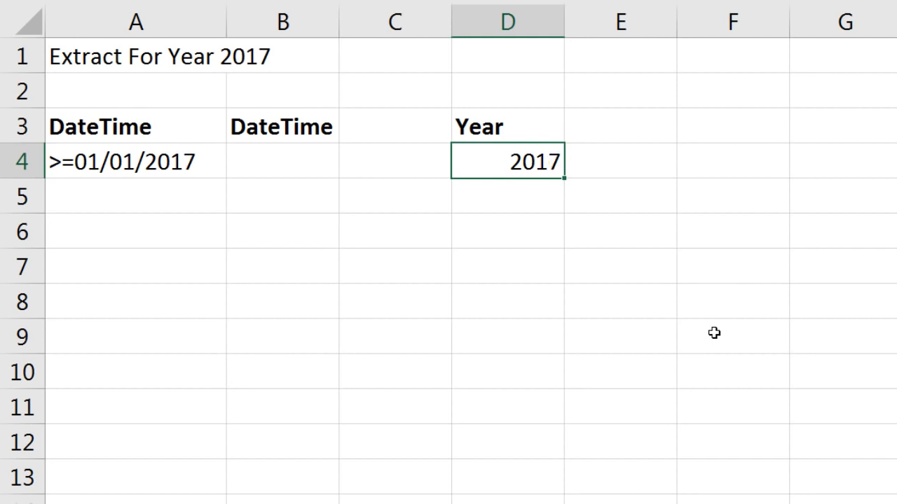
# Step: Copy the full formula text from A4 into B4 under the second DateTime header, keeping the D4 reference
pyautogui.doubleClick(175, 162)
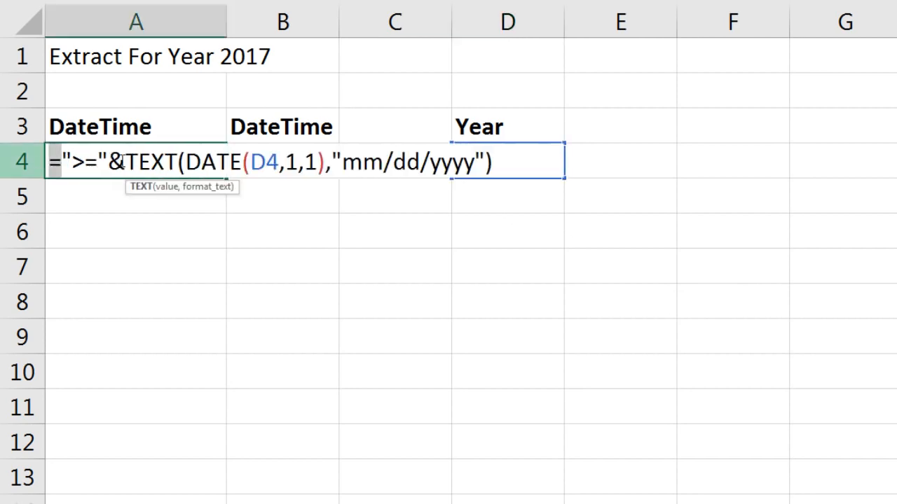
pyautogui.moveTo(61, 163); pyautogui.dragTo(597, 160)
pyautogui.hotkey('ctrl', 'c')
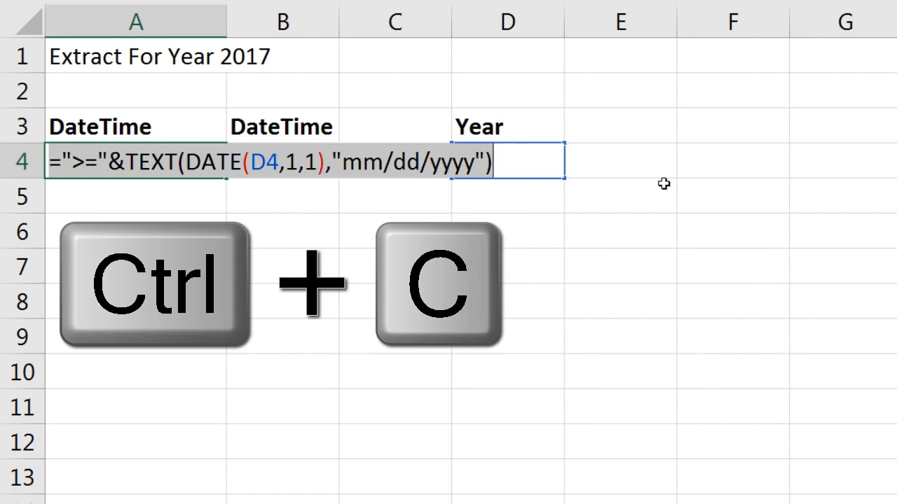
pyautogui.press('Escape')
pyautogui.doubleClick(315, 163)
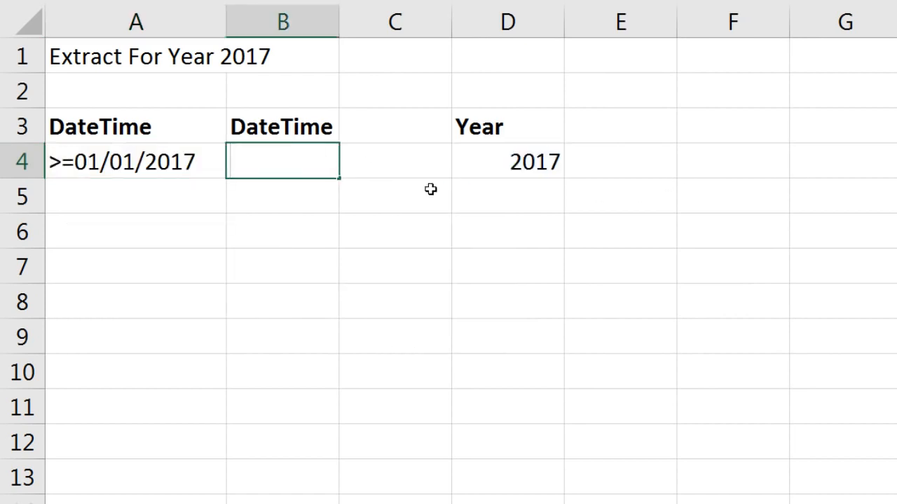
pyautogui.hotkey('ctrl', 'v')
# Step: Change the B4 formula into the upper date criterion ="<="&TEXT(DATE(D4,12,31),"mm/dd/yyyy")
pyautogui.moveTo(255, 162); pyautogui.dragTo(267, 162)
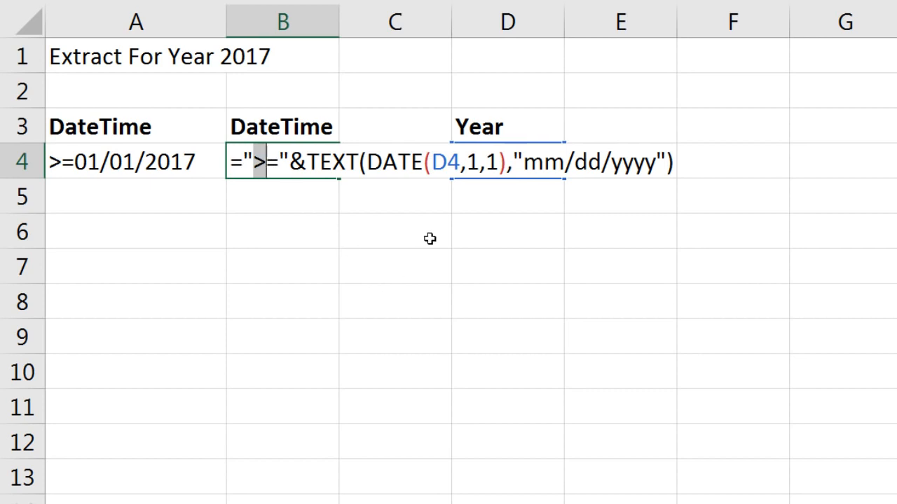
pyautogui.write('<')
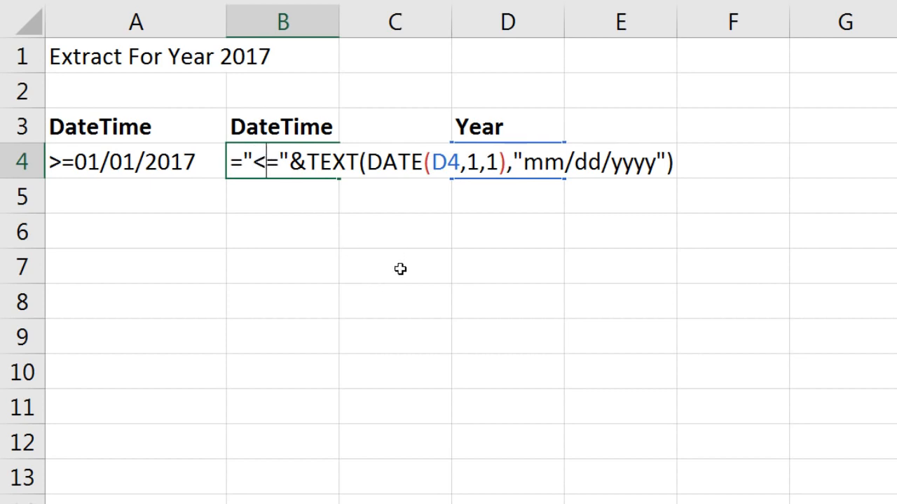
pyautogui.click(476, 164)
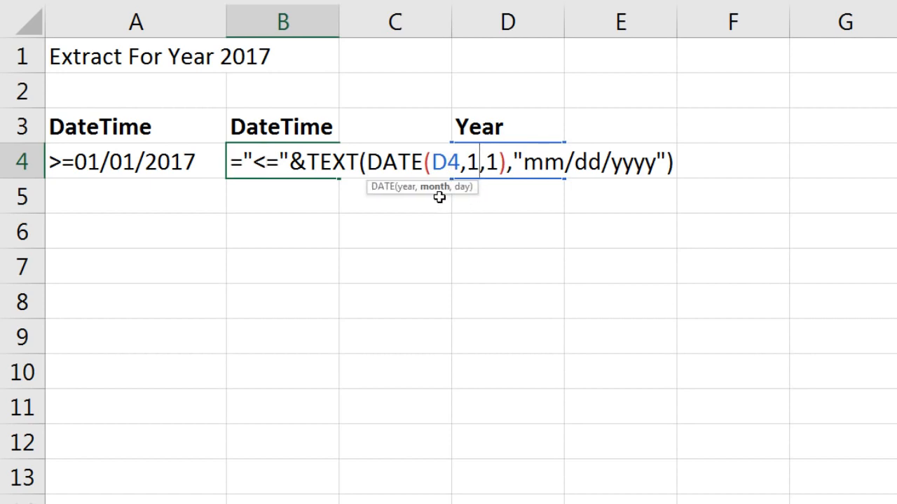
pyautogui.write('2')
pyautogui.click(503, 165)
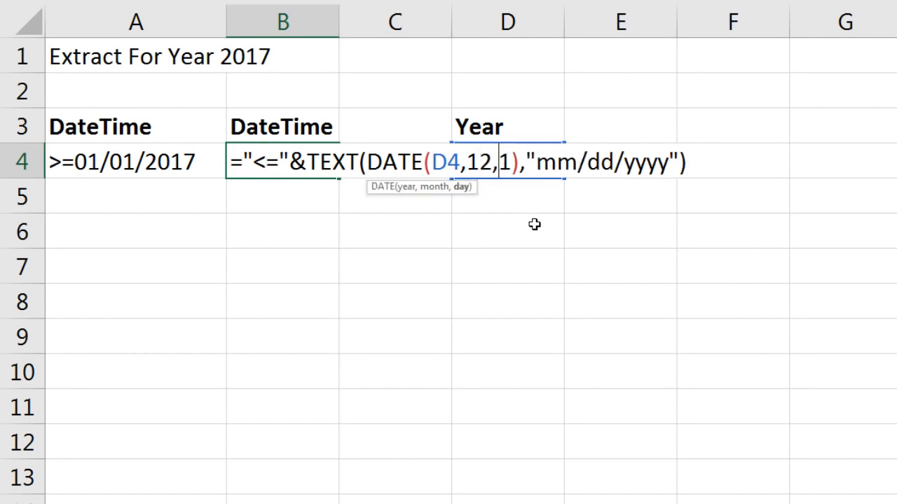
pyautogui.write('3')
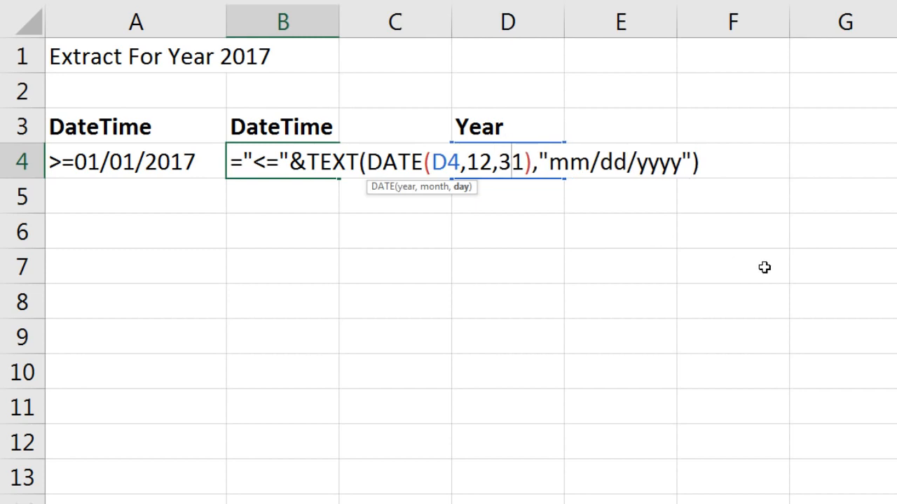
pyautogui.hotkey('ctrl', 'Return')
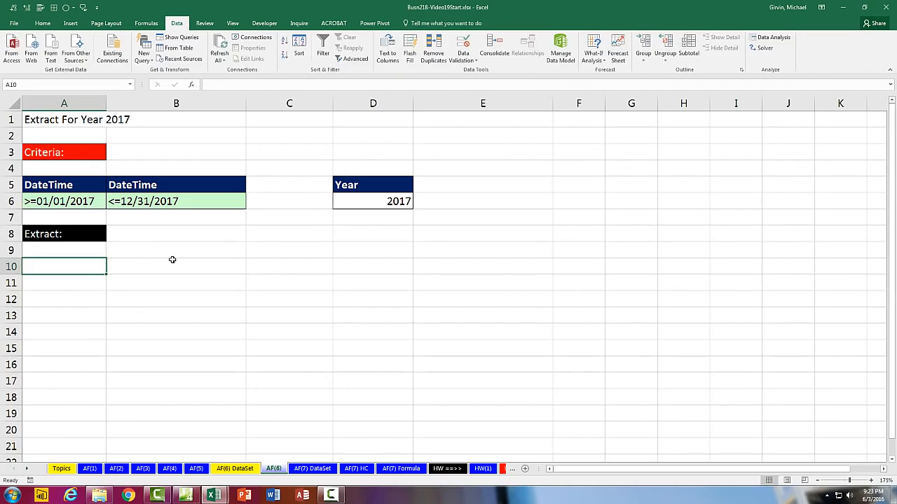
# Step: Examine the lower and upper date criteria formulas in A6 and B6 without changing them
pyautogui.click(85, 199)
pyautogui.press('F2')
pyautogui.press('Escape')
pyautogui.click(208, 202)
pyautogui.press('F2')
pyautogui.press('Escape')
# Step: Start an Advanced Filter from A10 with A1:K3830 on the AF(6) DataSet sheet as the list range
pyautogui.click(82, 269)
pyautogui.press('alt')
pyautogui.press('a')
pyautogui.press('q')
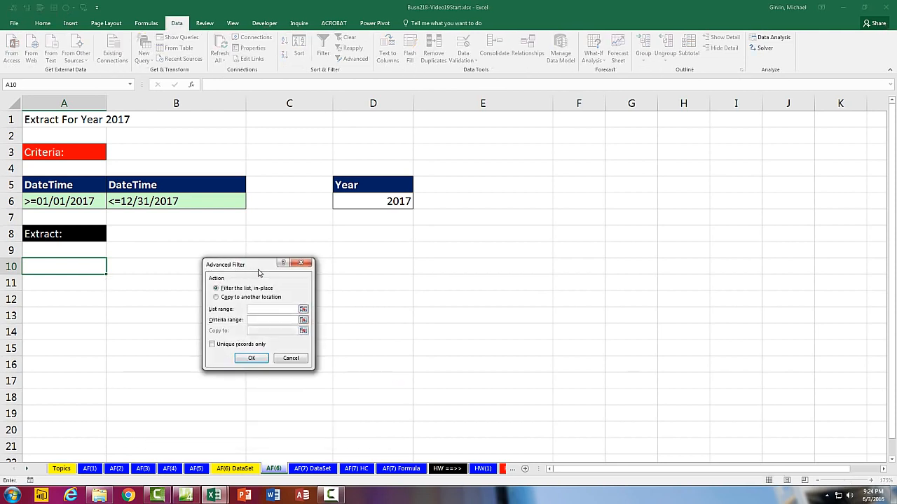
pyautogui.moveTo(258, 268); pyautogui.dragTo(213, 236)
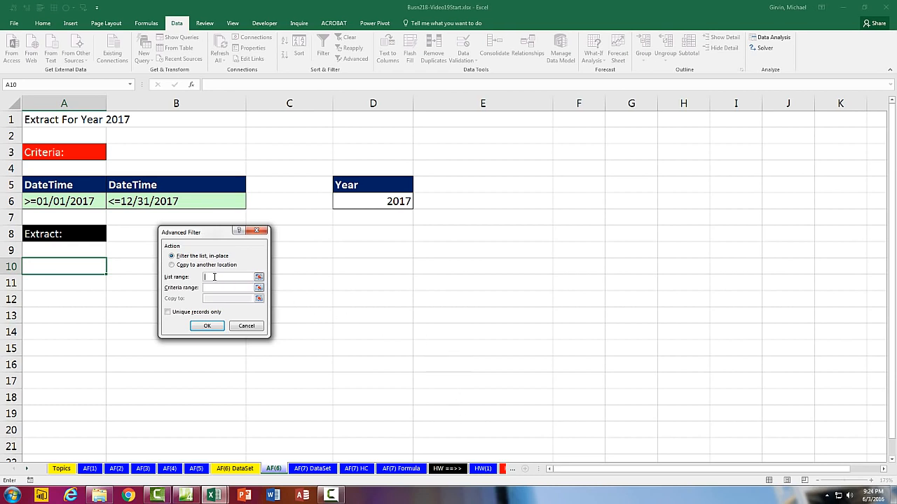
pyautogui.click(234, 470)
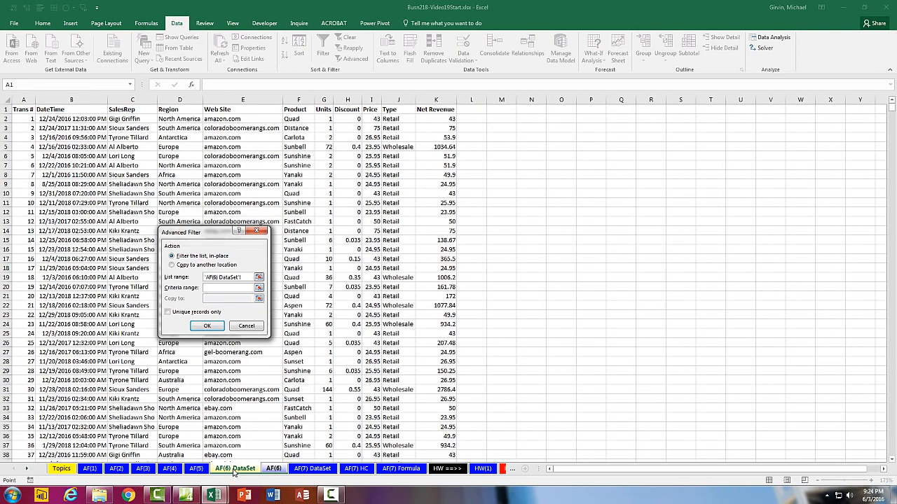
pyautogui.click(27, 110)
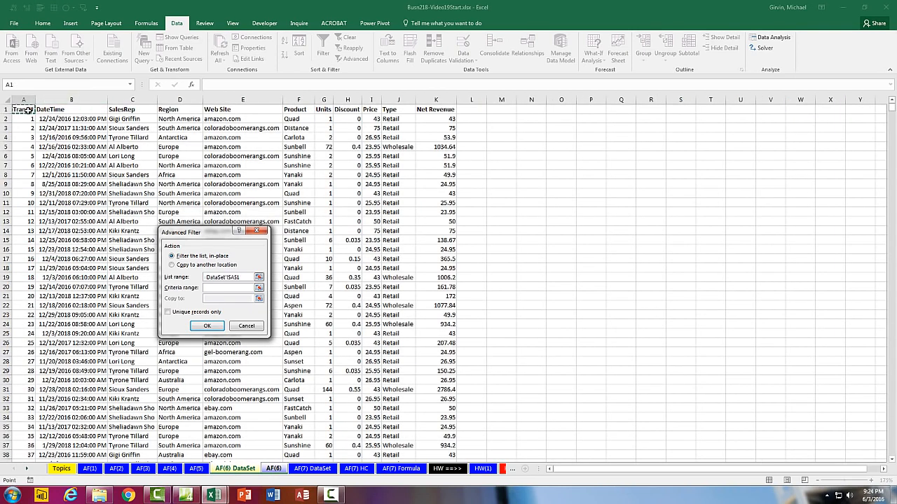
pyautogui.hotkey('ctrl', 'shift', 'Right')
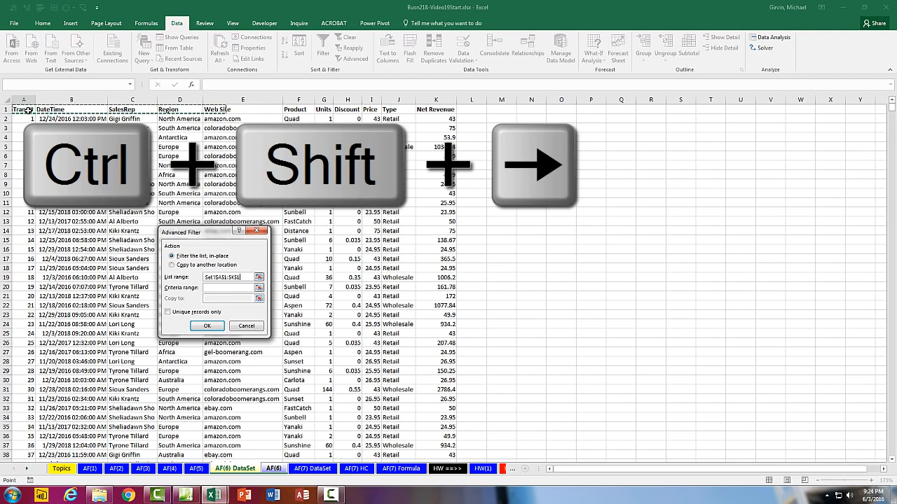
pyautogui.hotkey('ctrl', 'shift', 'Down')
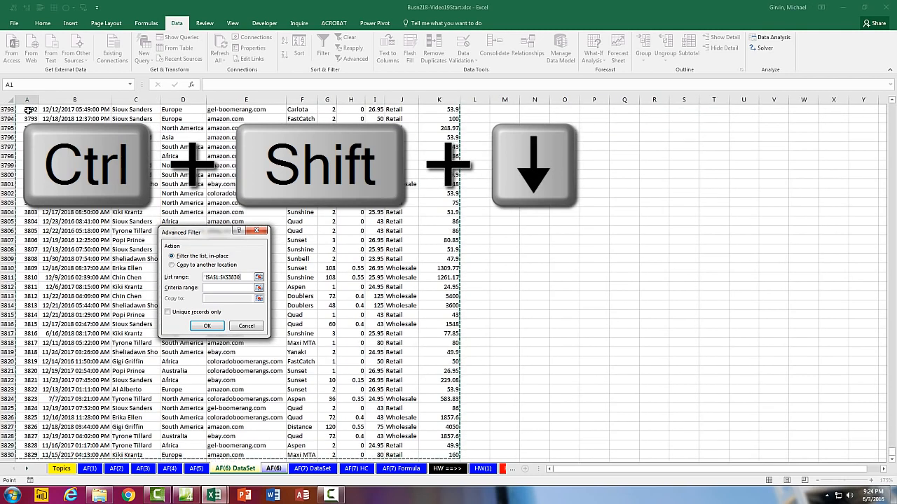
pyautogui.press('Tab')
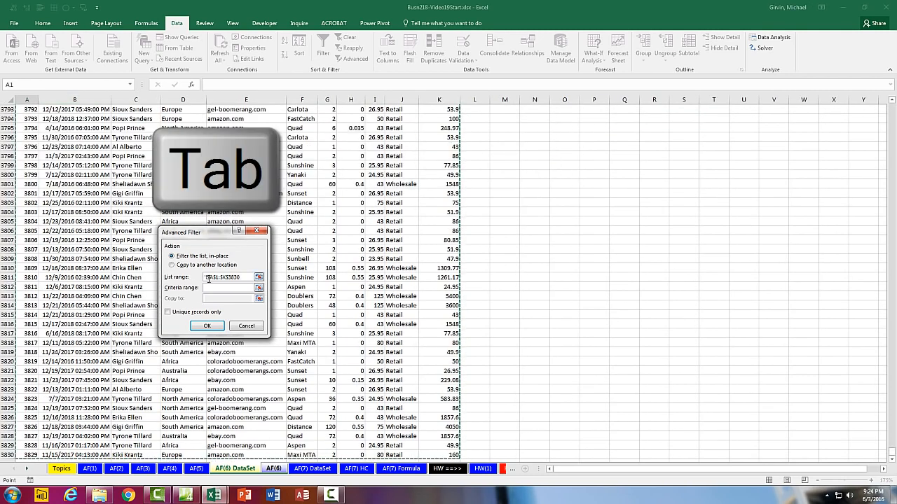
pyautogui.hotkey('ctrl', 'pagedown')
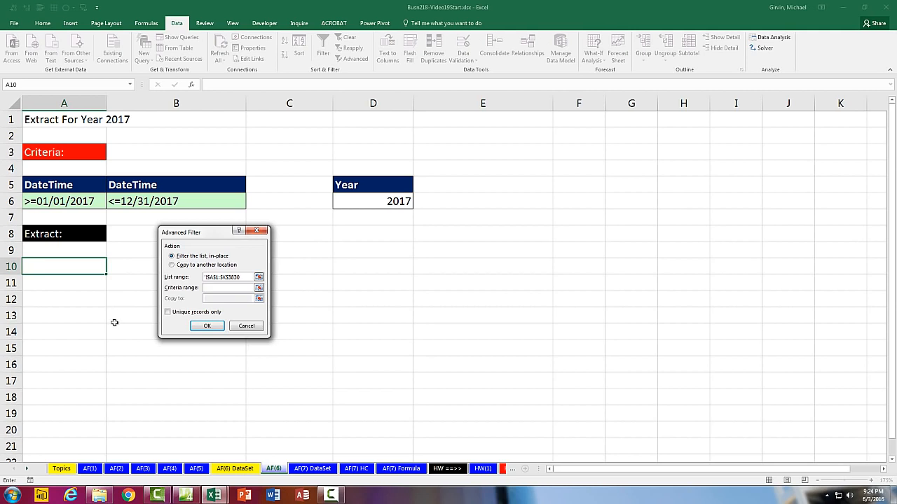
# Step: Extract the matching records to another location using criteria range A5:B6 and A10 as the destination
pyautogui.click(171, 266)
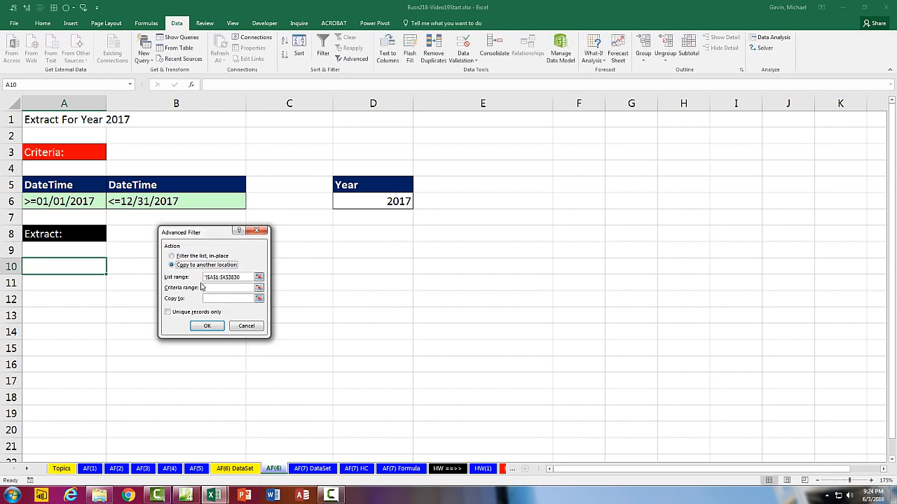
pyautogui.click(212, 289)
pyautogui.moveTo(47, 186); pyautogui.dragTo(144, 186)
pyautogui.moveTo(154, 201); pyautogui.dragTo(154, 201)
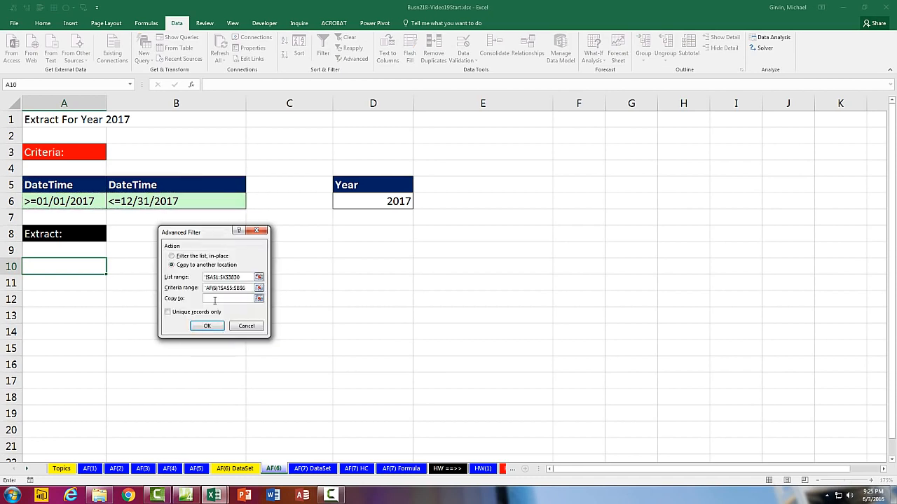
pyautogui.click(74, 269)
pyautogui.click(203, 327)
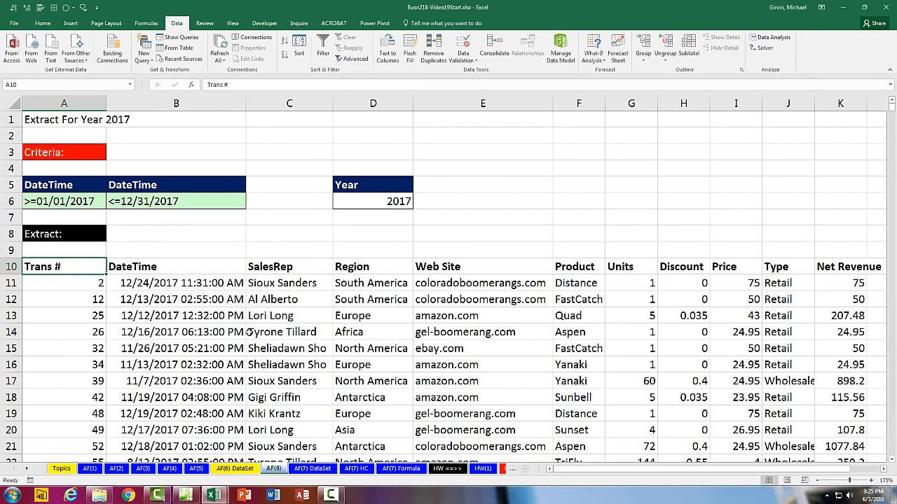
# Step: Check the DateTime column of the extracted records down to the last row and return to its header
pyautogui.scroll(-2, 249, 332)
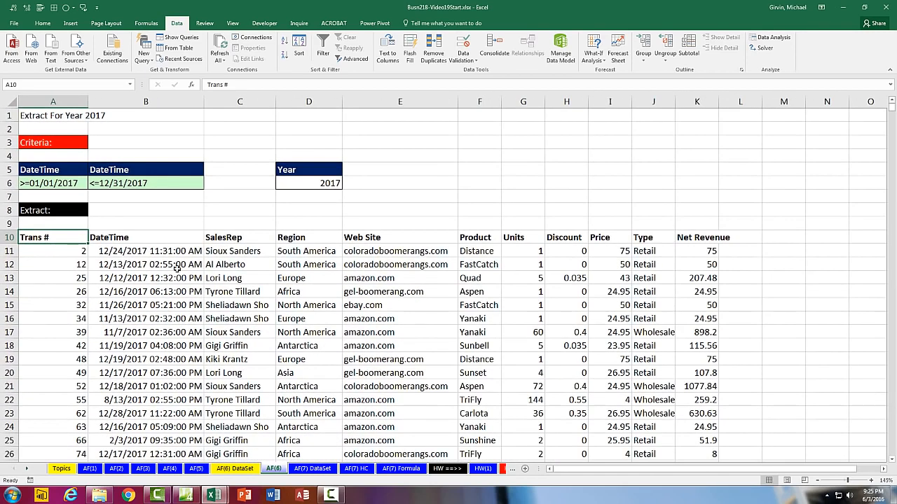
pyautogui.click(153, 320)
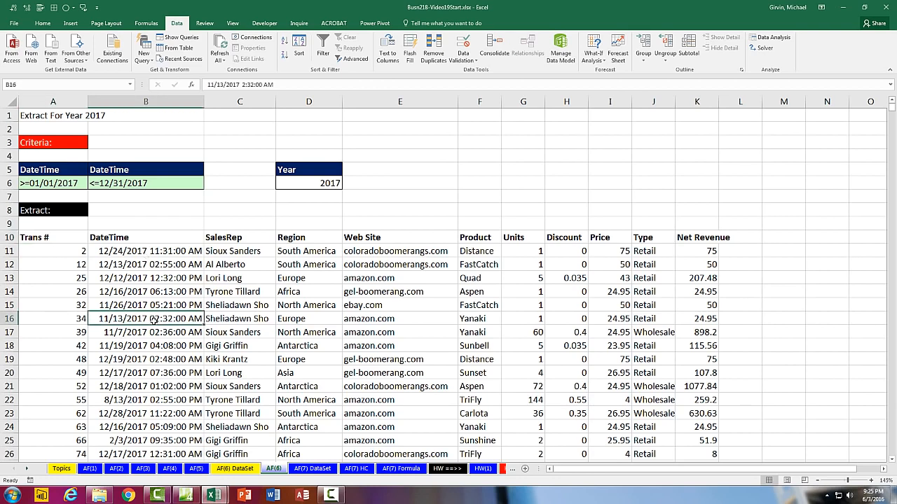
pyautogui.hotkey('ctrl', 'Down')
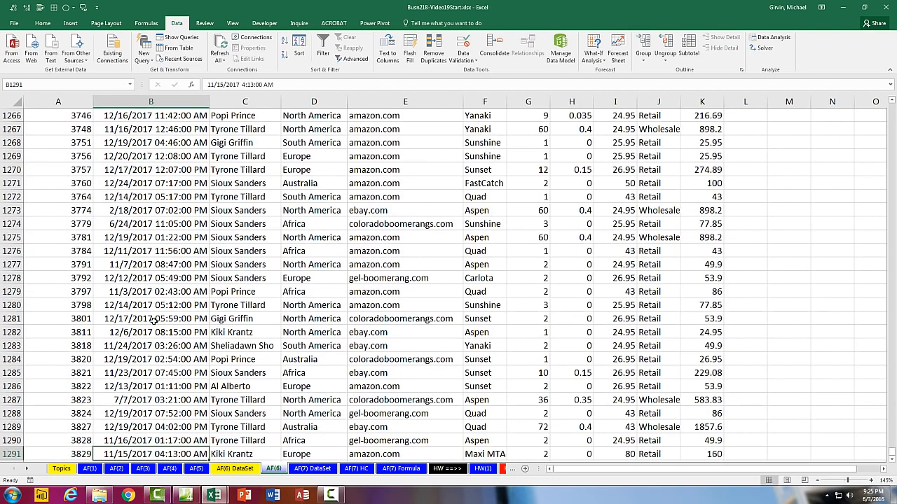
pyautogui.scroll(-3, 180, 346)
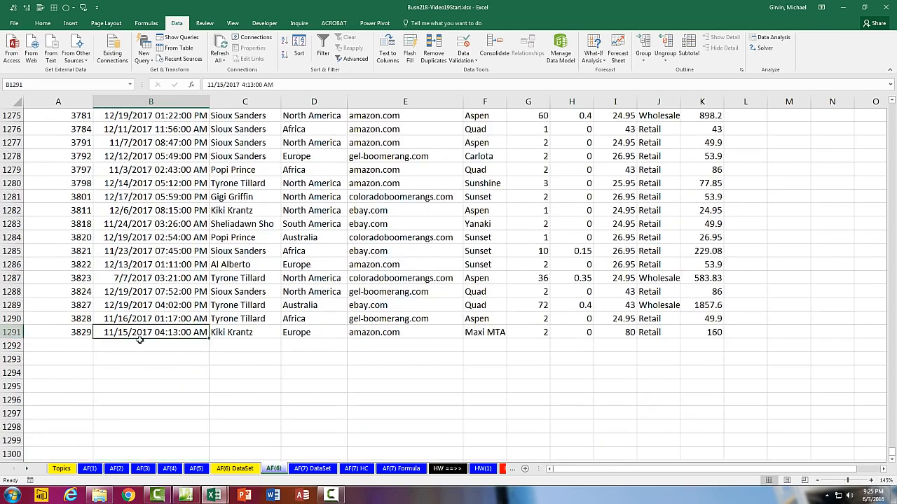
pyautogui.hotkey('ctrl', 'Up')
pyautogui.scroll(3, 243, 213)
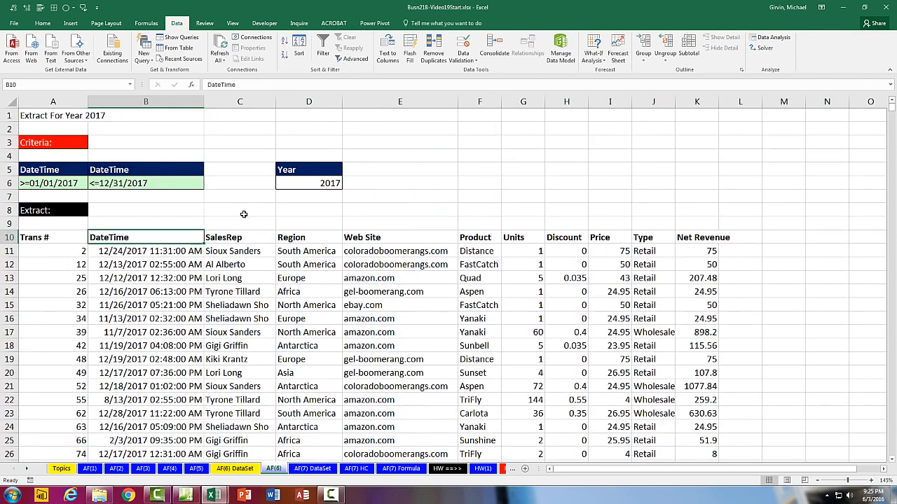
# Step: Set the extract year in D6 to 2016 and select the empty cell F6
pyautogui.click(303, 183)
pyautogui.write('2016')
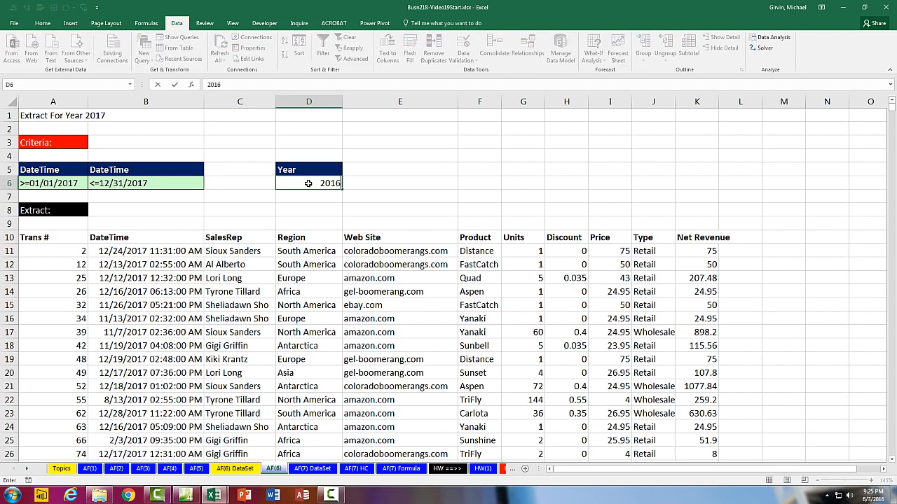
pyautogui.press('Return')
pyautogui.click(487, 183)
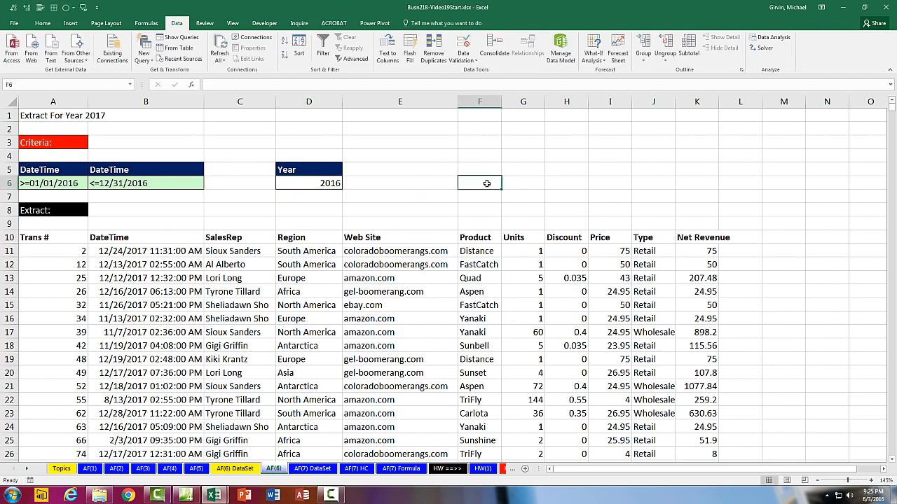
# Step: Start an Advanced Filter from F6 with A1:K3830 on the AF(6) DataSet sheet as the list range
pyautogui.hotkey('alt', 'a')
pyautogui.press('q')
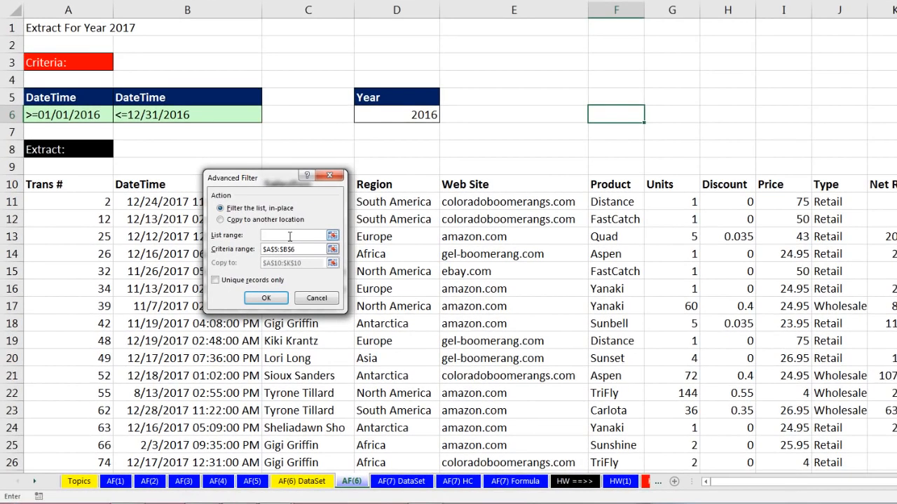
pyautogui.click(303, 482)
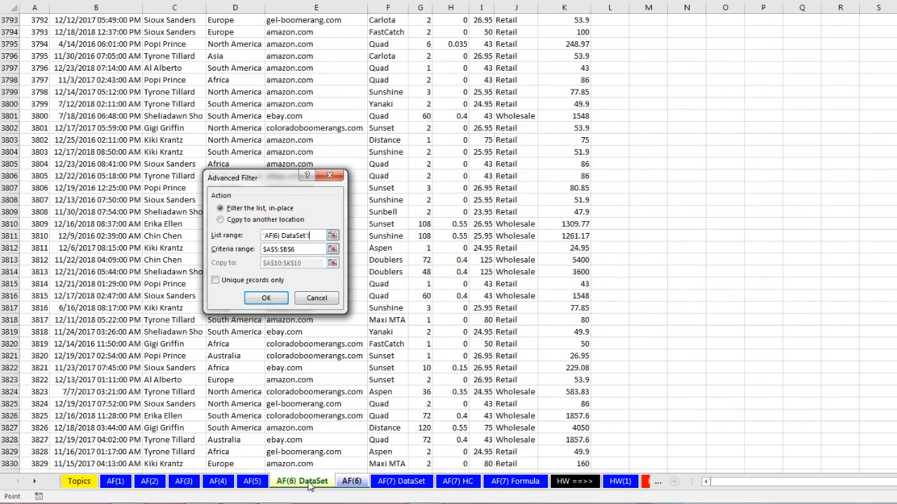
pyautogui.hotkey('ctrl', 'Home')
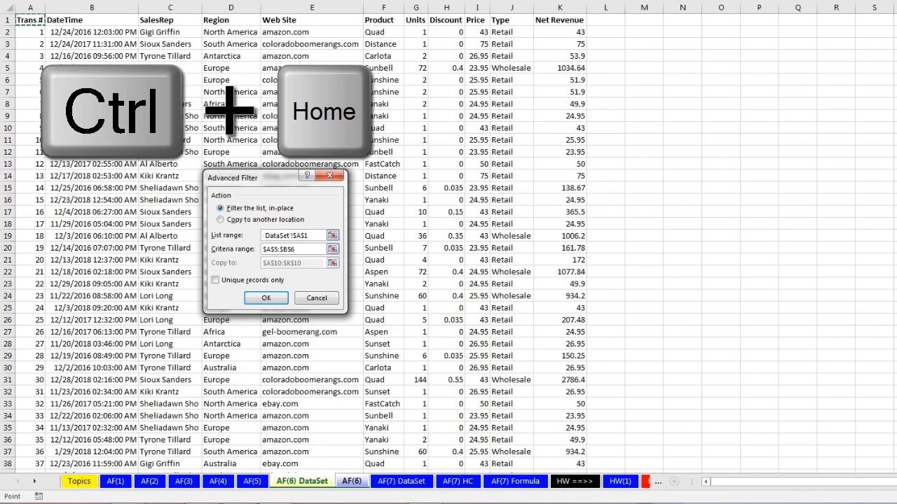
pyautogui.hotkey('ctrl', 'shift', 'Right')
pyautogui.hotkey('ctrl', 'shift', 'Down')
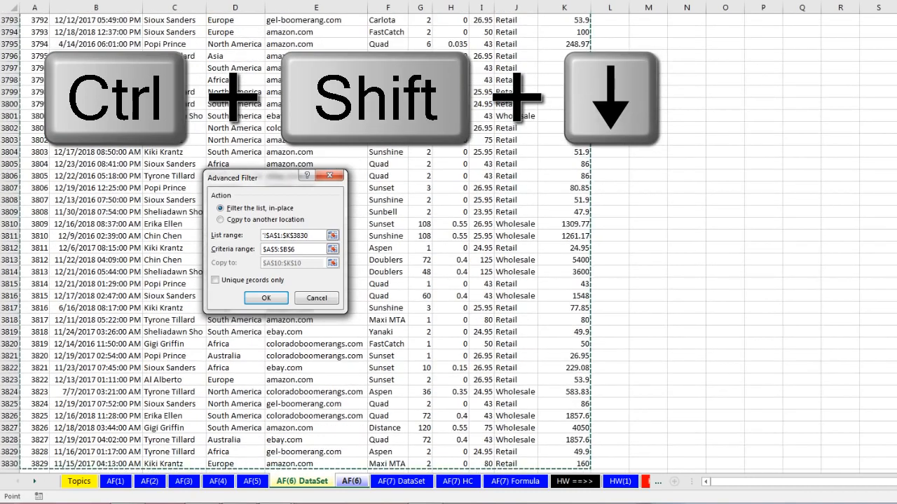
# Step: Extract the matching records to another location using criteria range A5:B6 and A10:K10 as the destination
pyautogui.press('Tab')
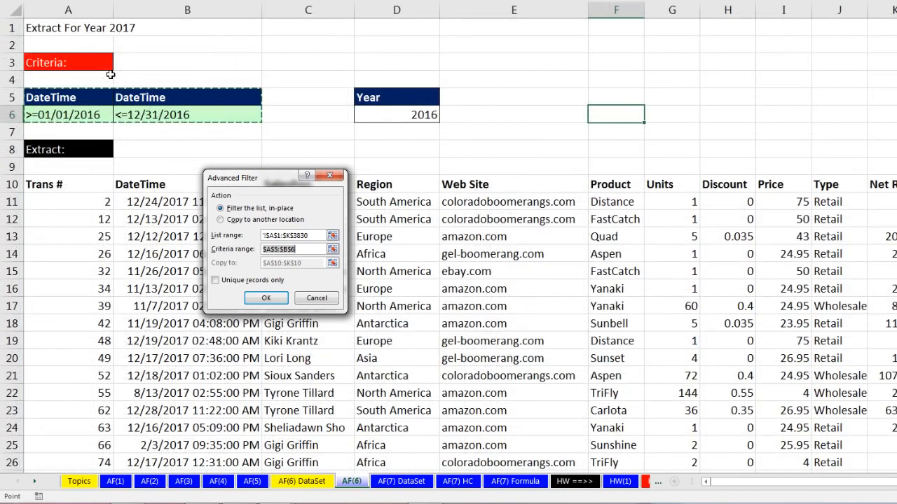
pyautogui.click(221, 221)
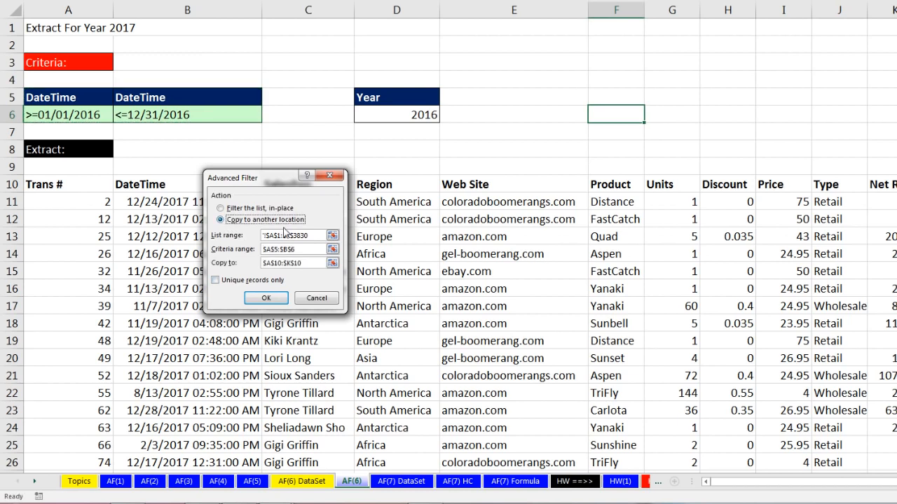
pyautogui.click(267, 299)
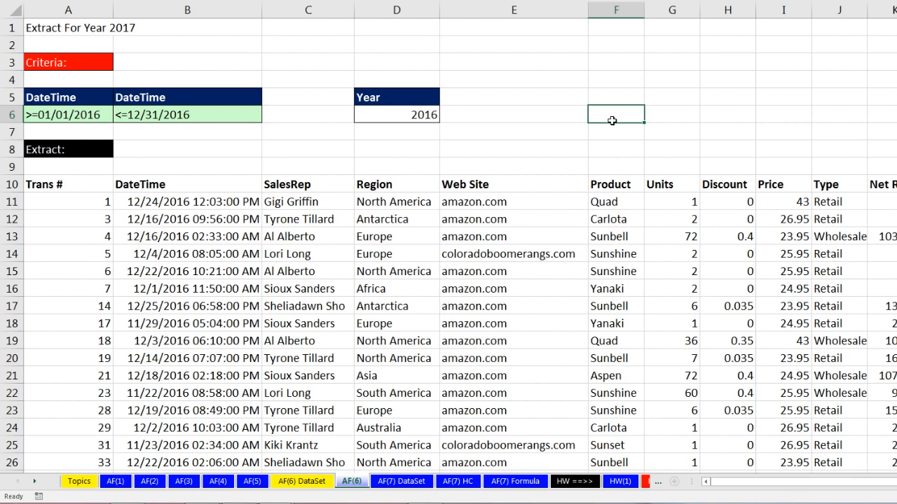
pyautogui.hotkey('alt', 'a')
pyautogui.press('q')
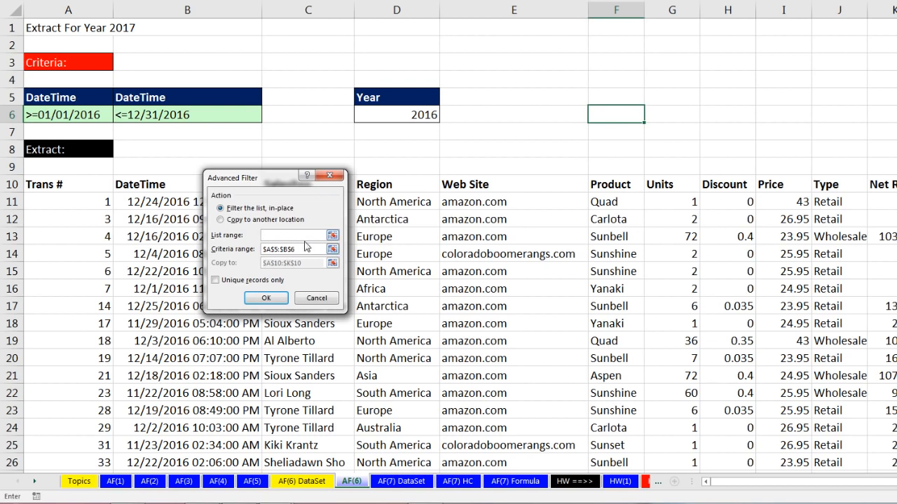
pyautogui.press('Escape')
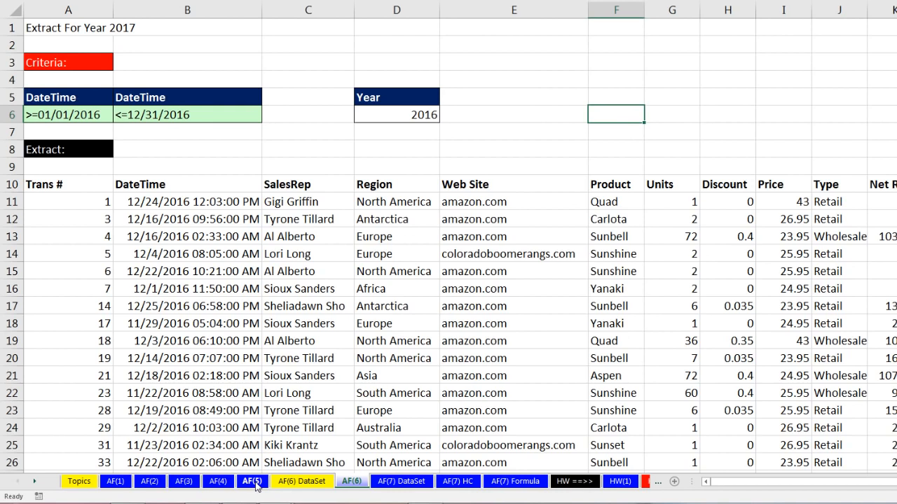
# Step: On the AF(5) sheet, start an Advanced Filter from cell D5 in the Customer column
pyautogui.click(254, 482)
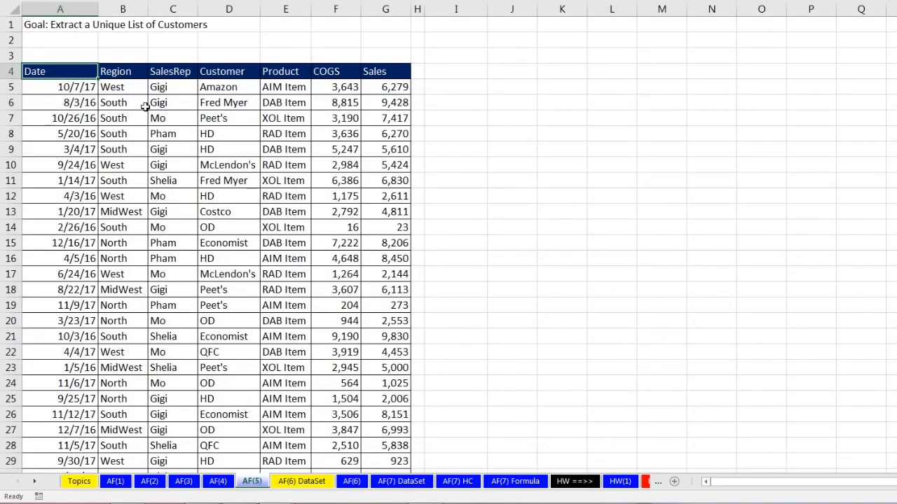
pyautogui.moveTo(210, 73); pyautogui.dragTo(226, 275)
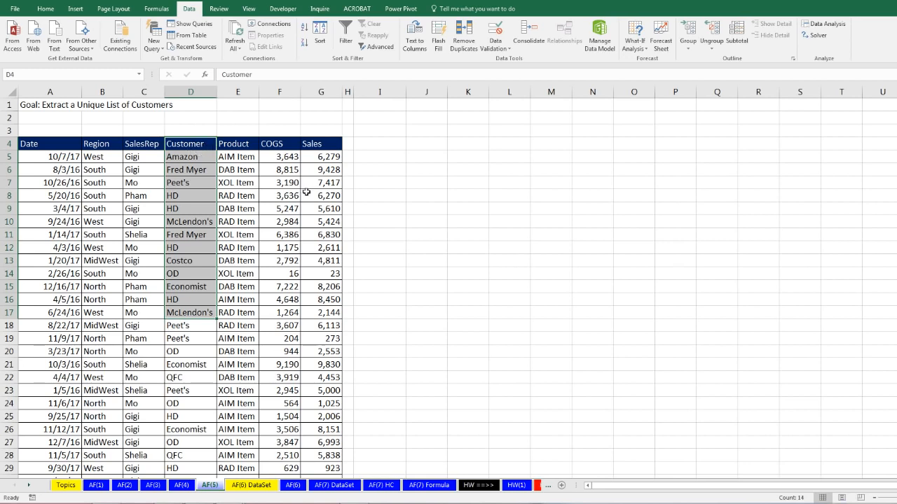
pyautogui.click(191, 159)
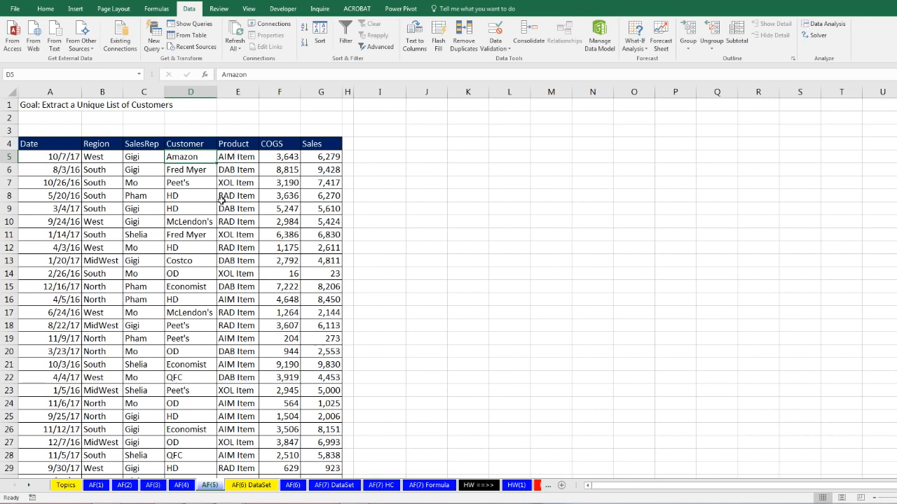
pyautogui.press('alt')
pyautogui.press('a')
pyautogui.press('q')
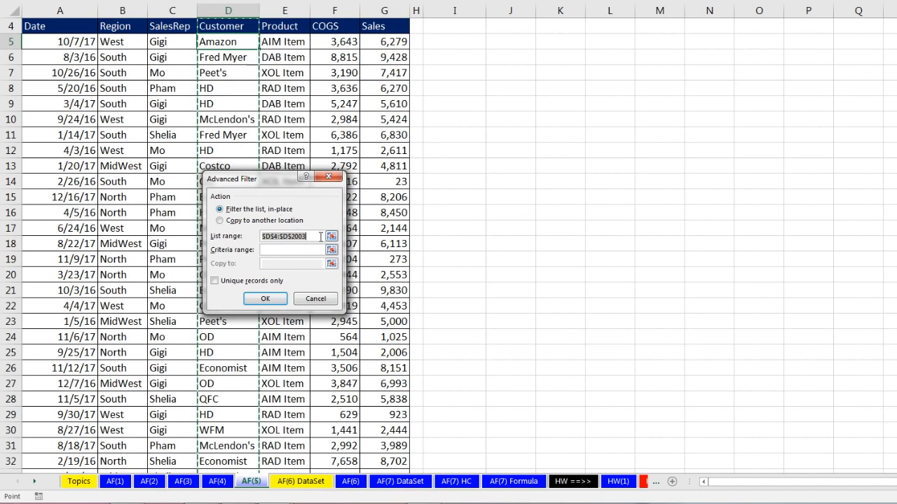
# Step: Set the Advanced Filter list range to the whole Customer column, D4:D2003
pyautogui.moveTo(93, 26); pyautogui.dragTo(392, 399)
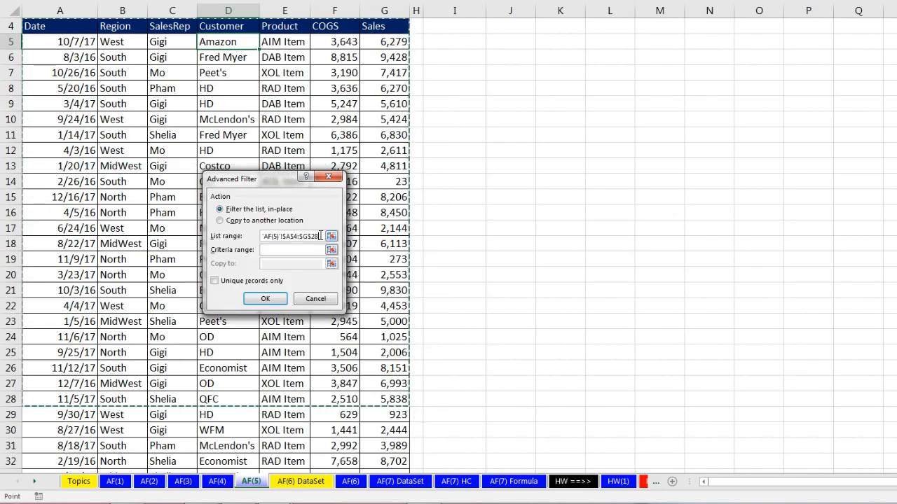
pyautogui.moveTo(320, 236); pyautogui.dragTo(262, 236)
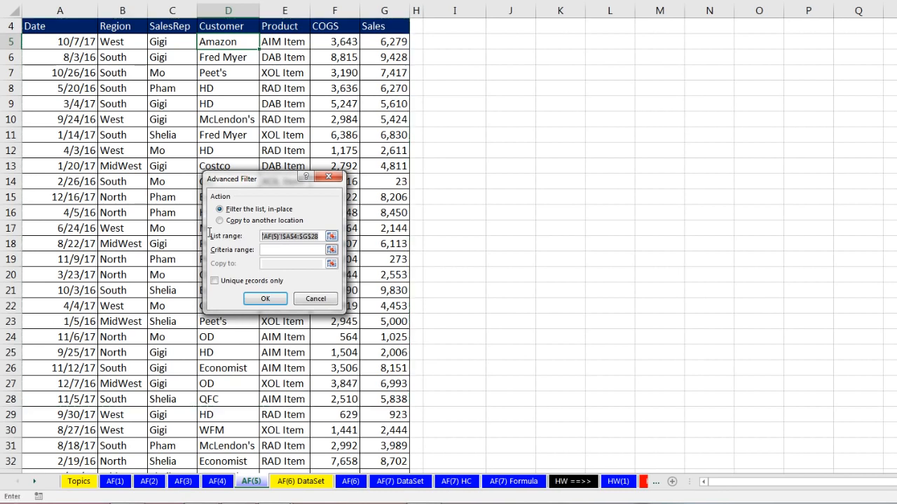
pyautogui.click(233, 26)
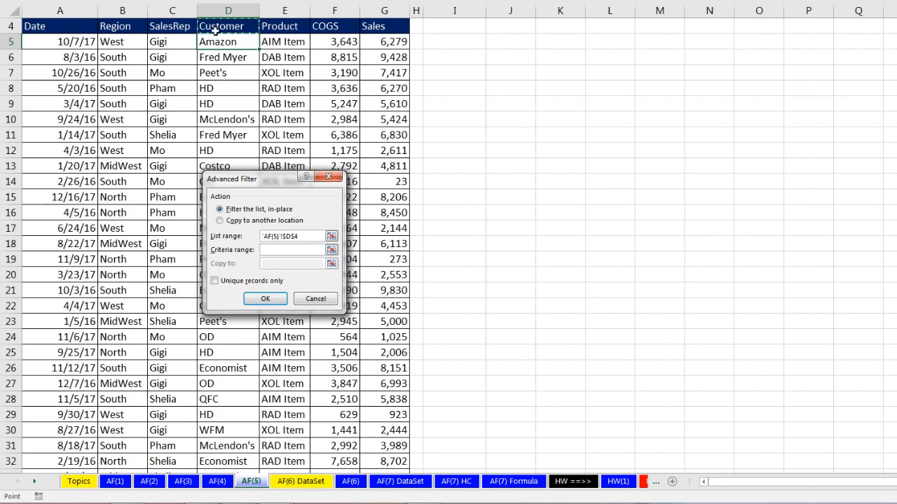
pyautogui.hotkey('ctrl', 'shift', 'Down')
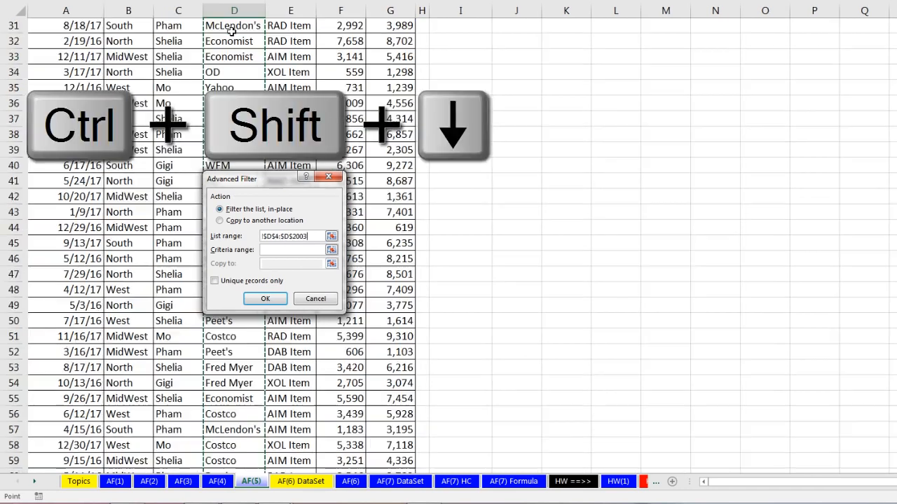
pyautogui.press('Tab')
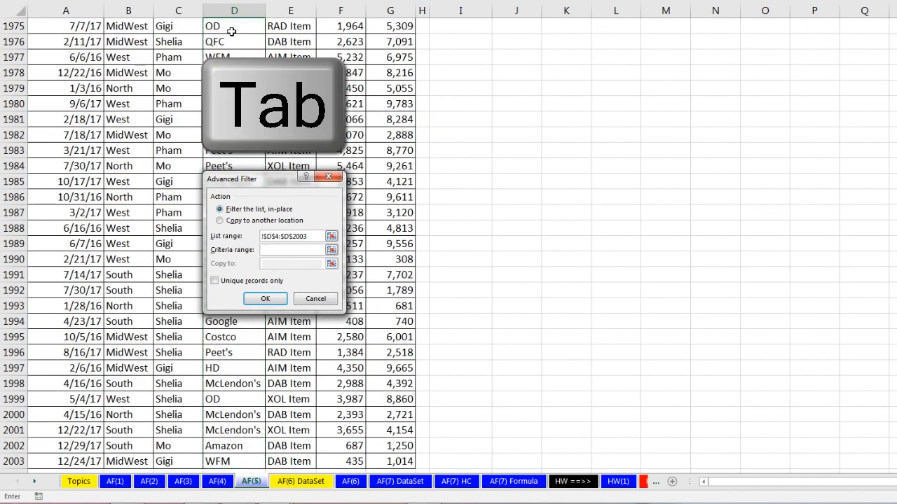
# Step: Copy only the unique customer records to another location starting at I4, leaving the criteria range empty
pyautogui.click(234, 221)
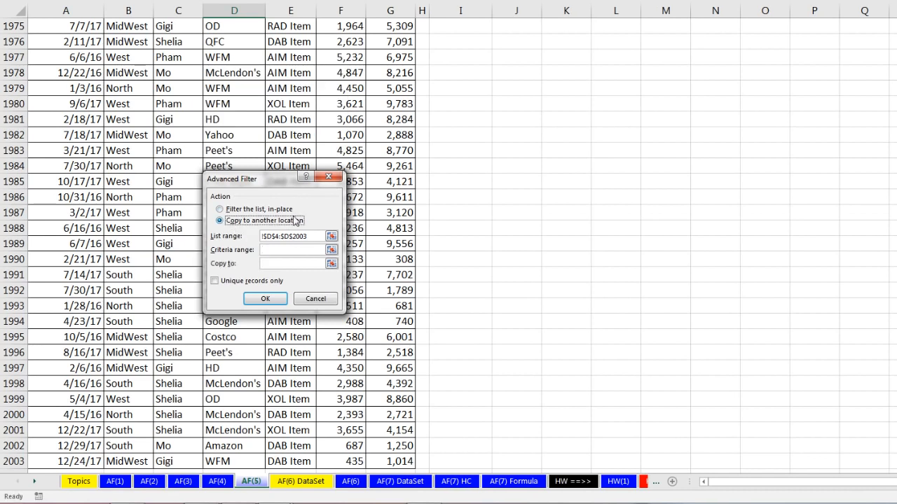
pyautogui.click(279, 251)
pyautogui.scroll(11, 210, 350)
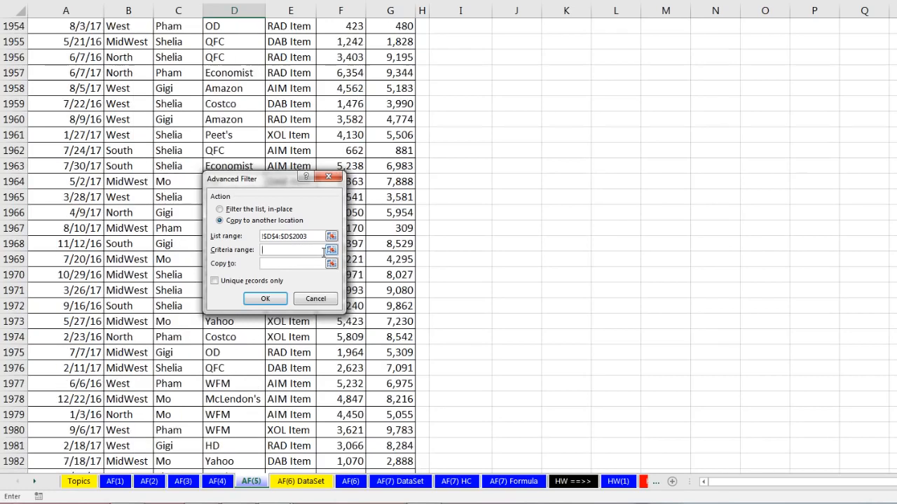
pyautogui.moveTo(895, 441); pyautogui.dragTo(896, 28)
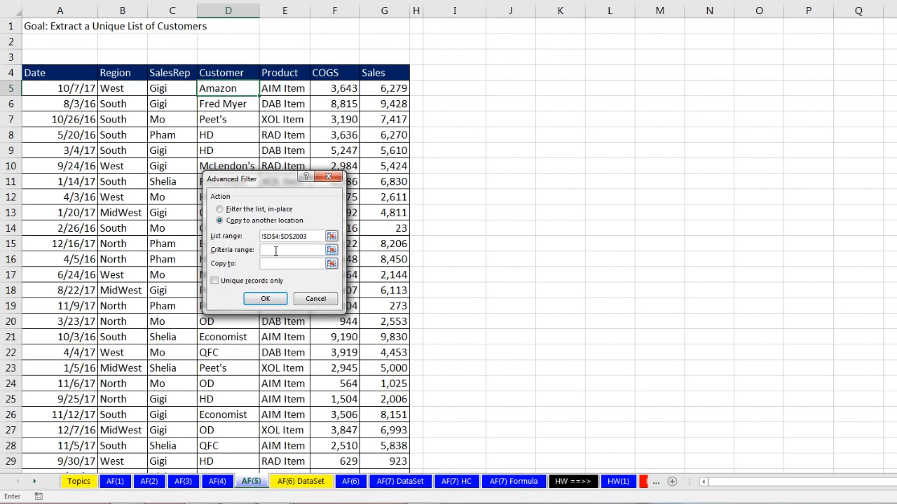
pyautogui.click(216, 285)
pyautogui.click(285, 267)
pyautogui.click(460, 74)
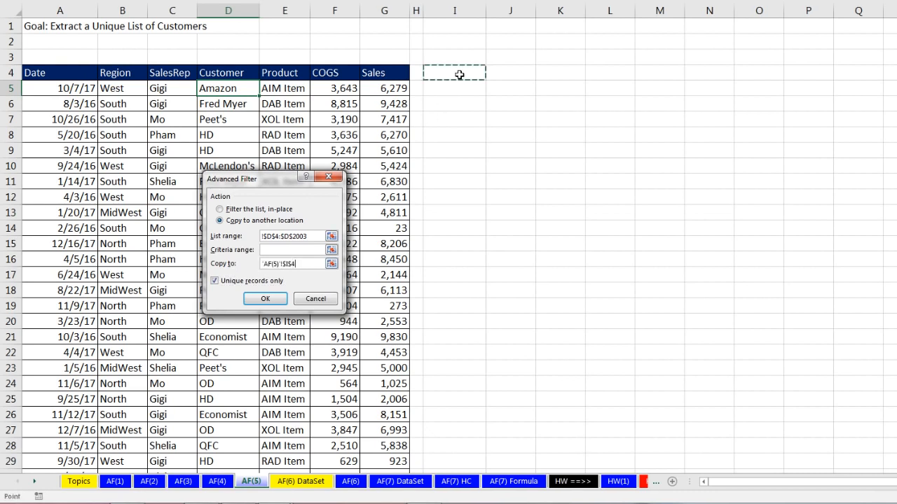
pyautogui.click(275, 302)
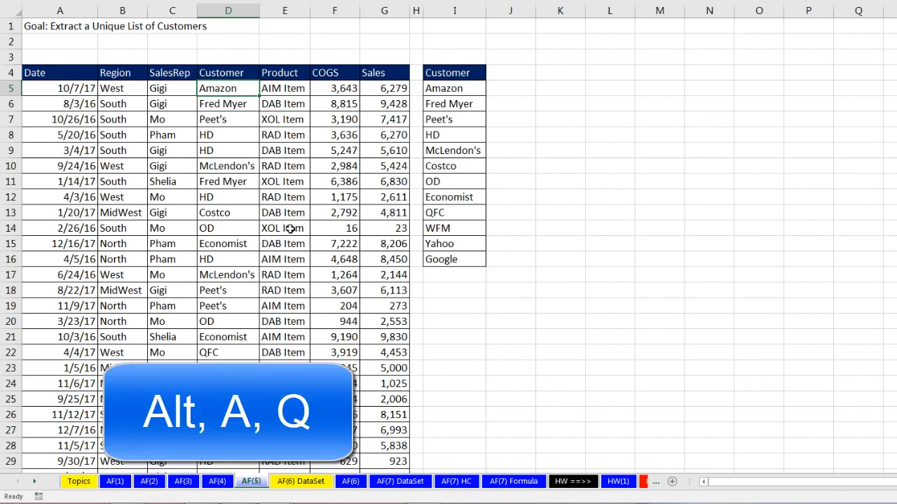
# Step: Start another Advanced Filter that copies to another location, with the SalesRep column C4:C2003 as the list range
pyautogui.hotkey('alt', 'a')
pyautogui.press('q')
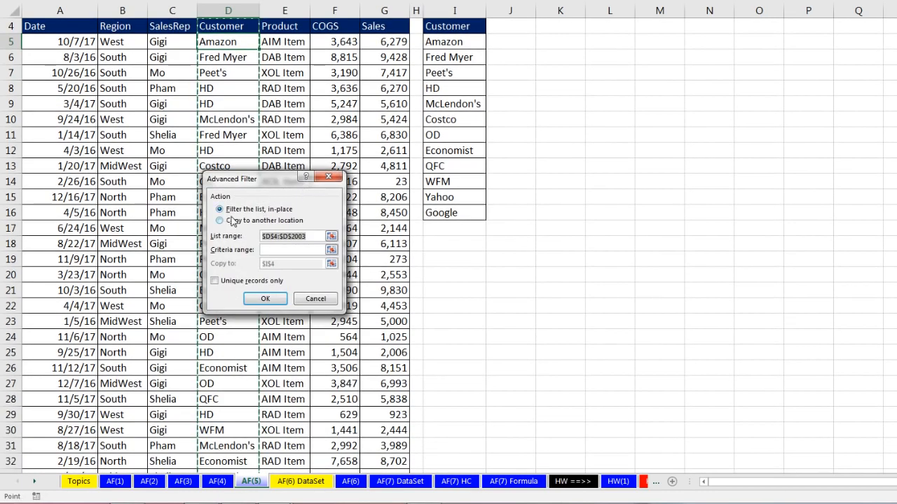
pyautogui.click(221, 221)
pyautogui.moveTo(311, 236); pyautogui.dragTo(261, 236)
pyautogui.click(162, 28)
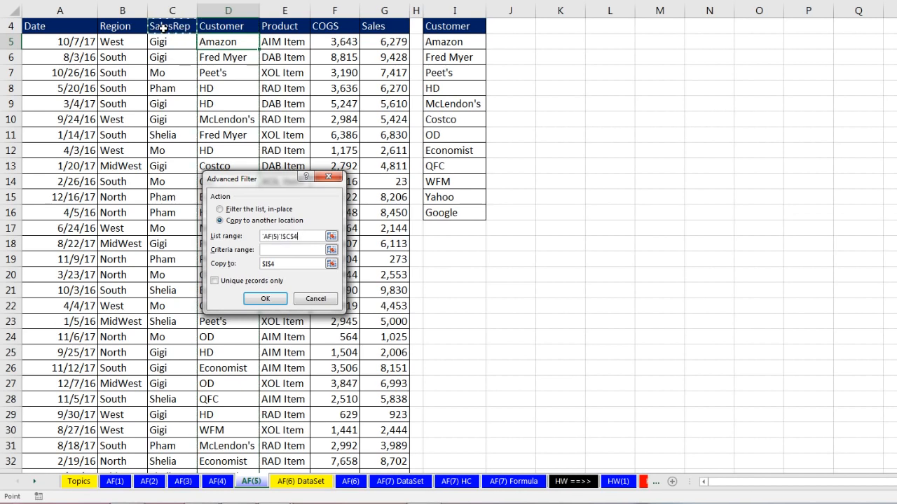
pyautogui.hotkey('ctrl', 'shift', 'Down')
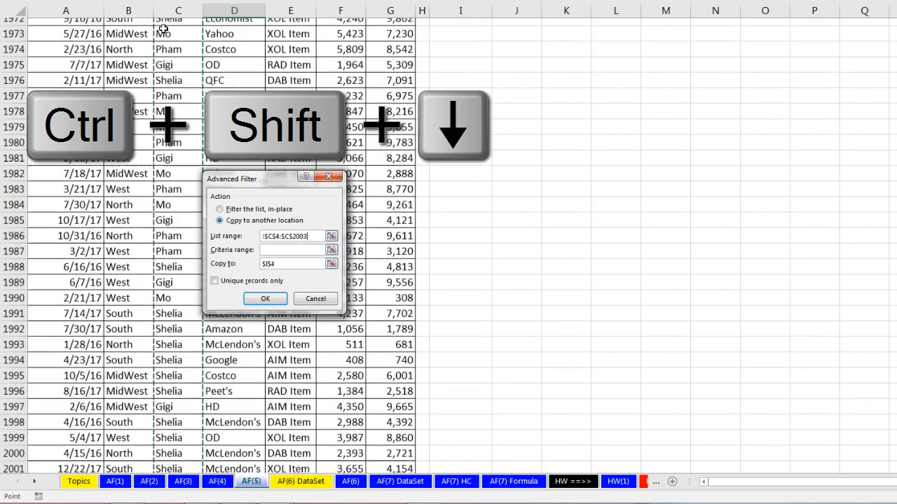
pyautogui.press('Tab')
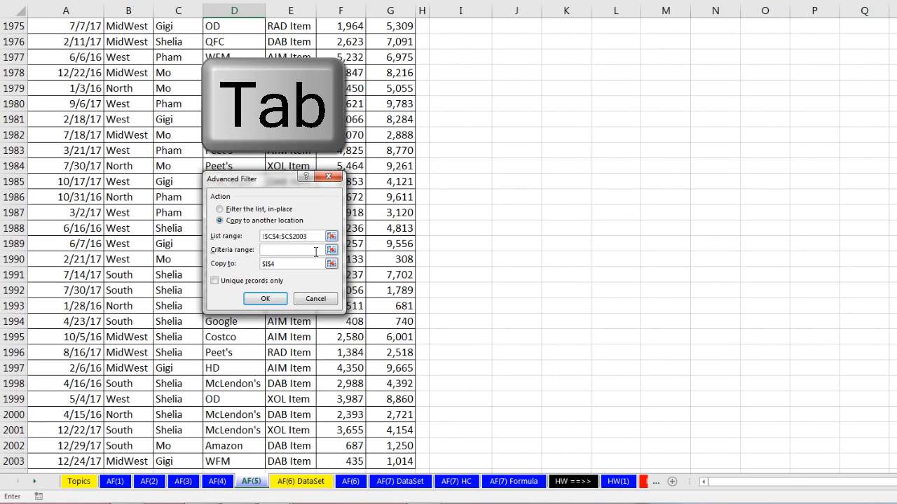
# Step: Extract the unique sales rep records only, with K4 as the destination
pyautogui.press('Tab')
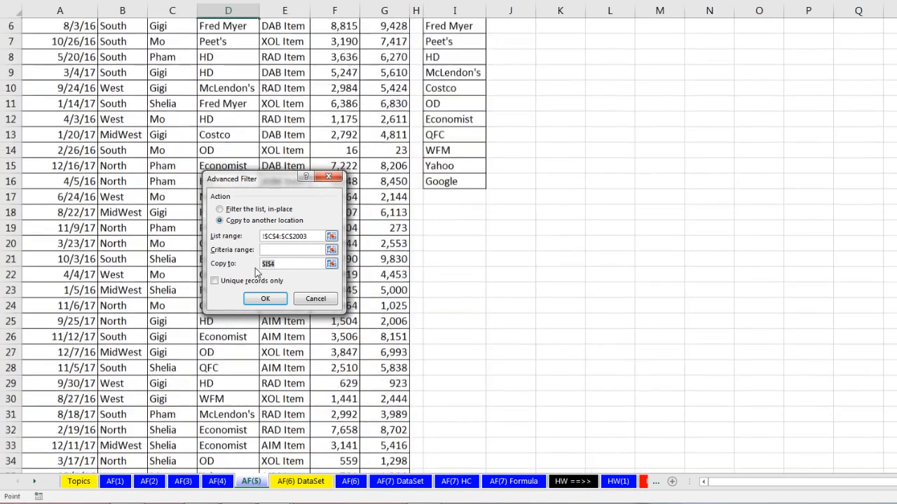
pyautogui.click(561, 26)
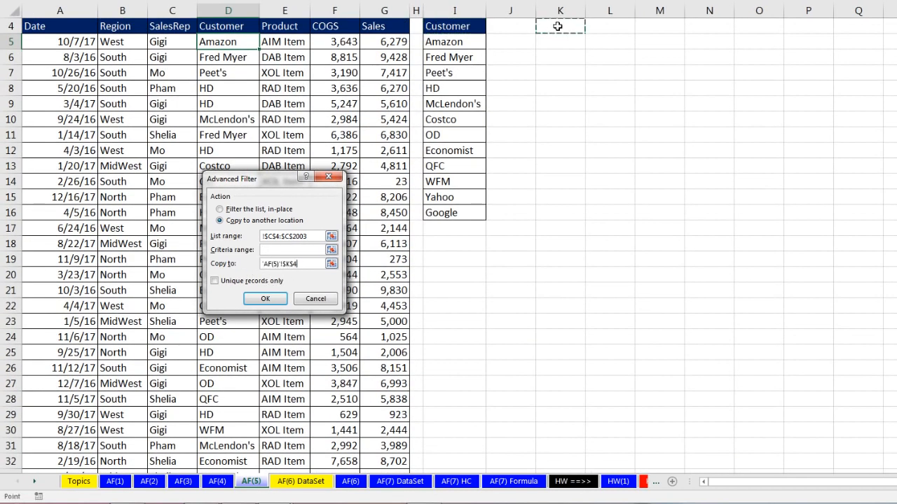
pyautogui.click(215, 282)
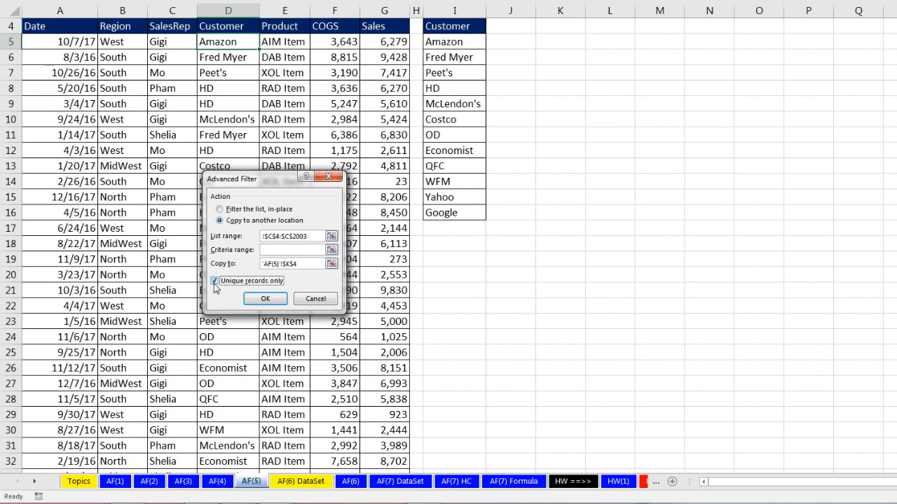
pyautogui.click(266, 299)
pyautogui.scroll(1, 490, 263)
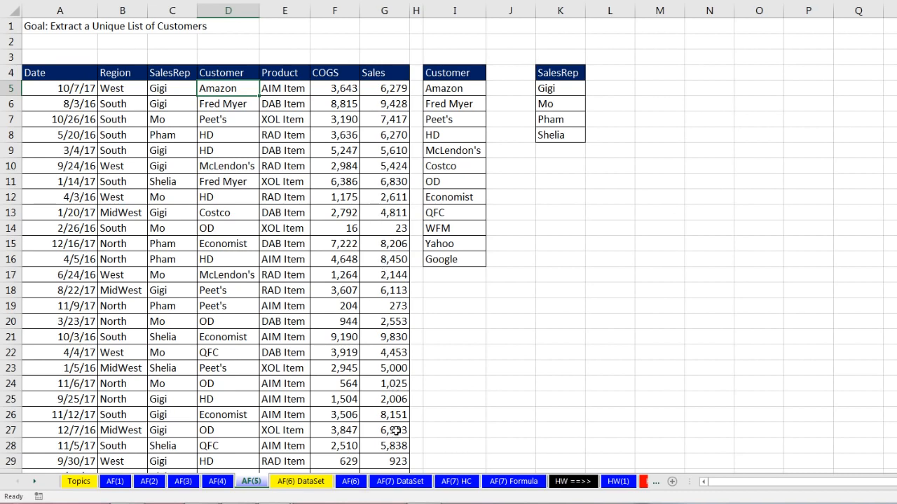
# Step: View the GDP Final Reports.xlsx workbook
pyautogui.moveTo(275, 503)
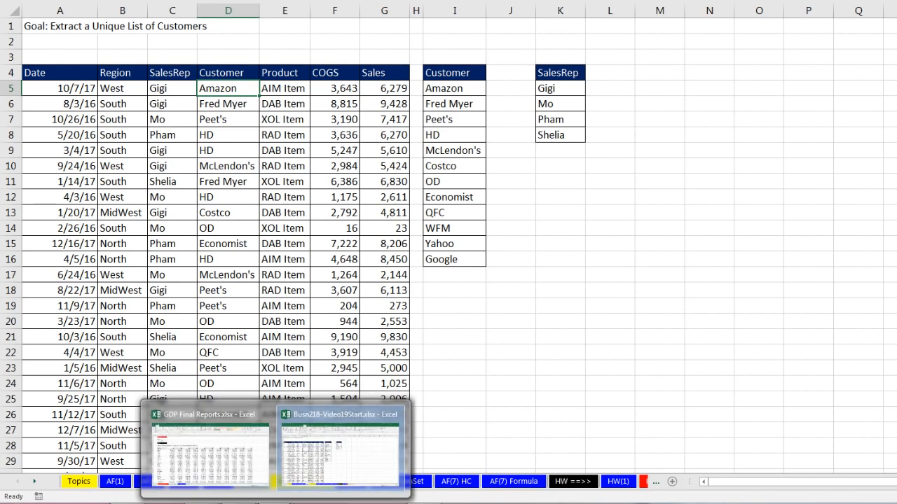
pyautogui.click(264, 433)
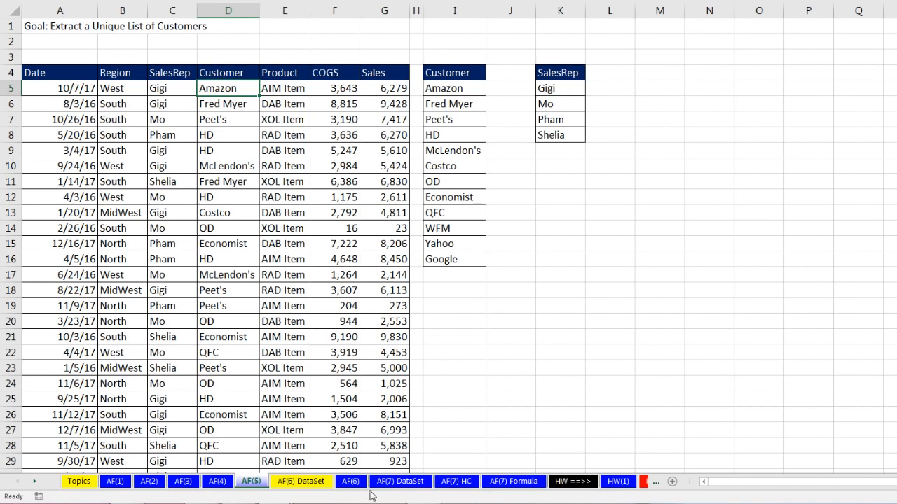
# Step: Open the AF(7) DataSet sheet and examine its field headers from Country and IndicatorName across all the year columns
pyautogui.click(401, 482)
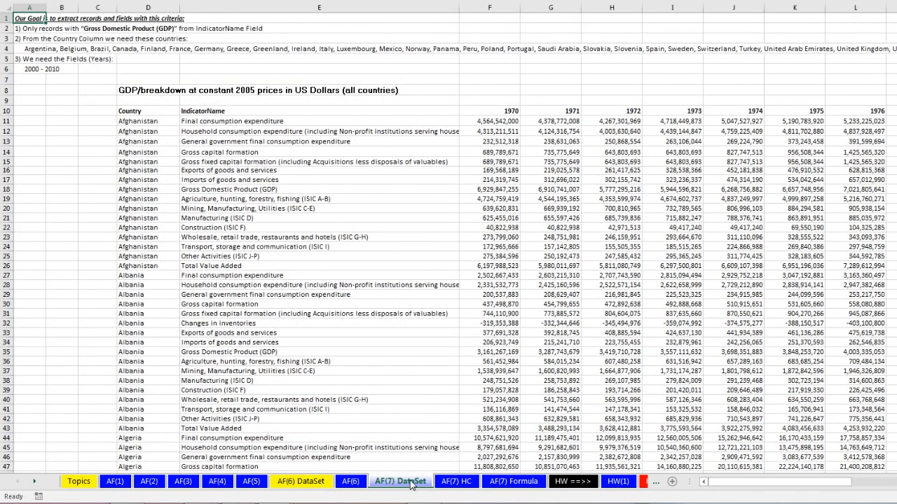
pyautogui.click(210, 112)
pyautogui.press('Left')
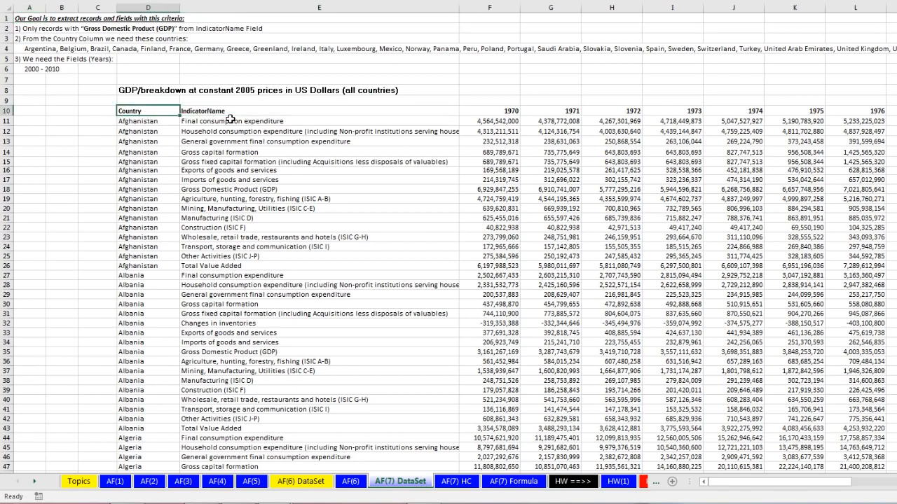
pyautogui.click(245, 113)
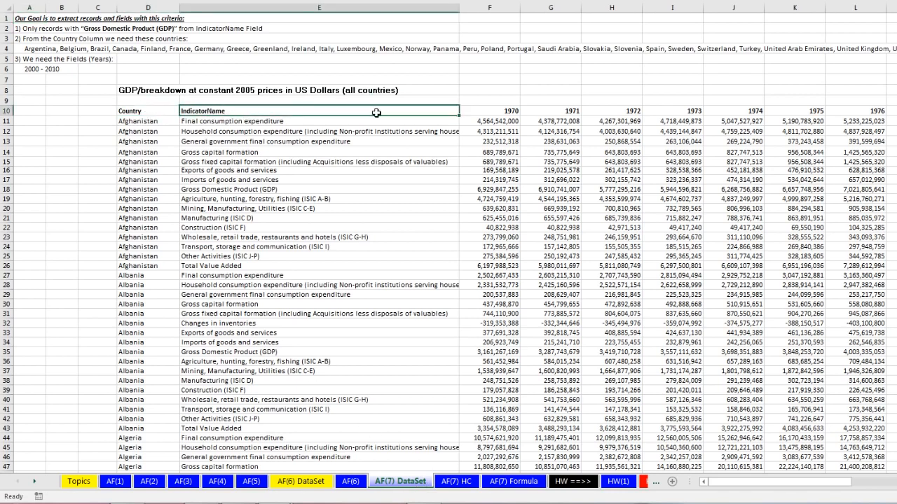
pyautogui.click(518, 109)
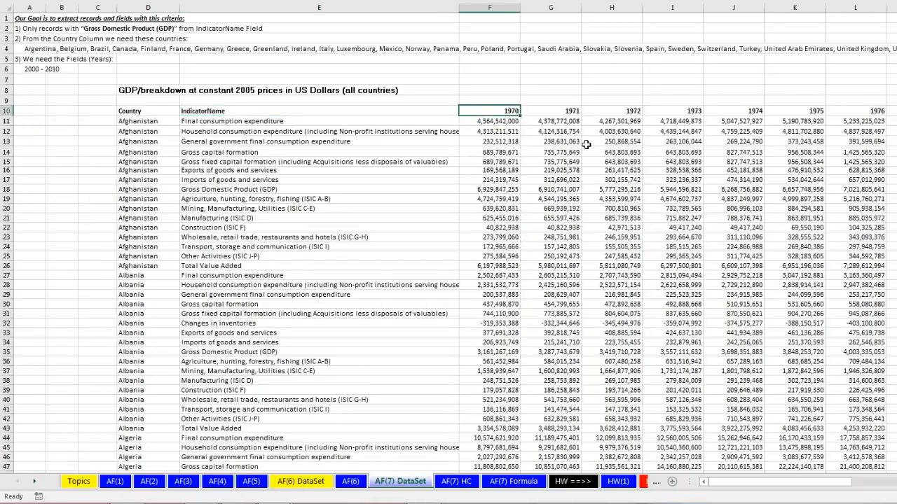
pyautogui.hotkey('ctrl', 'Right')
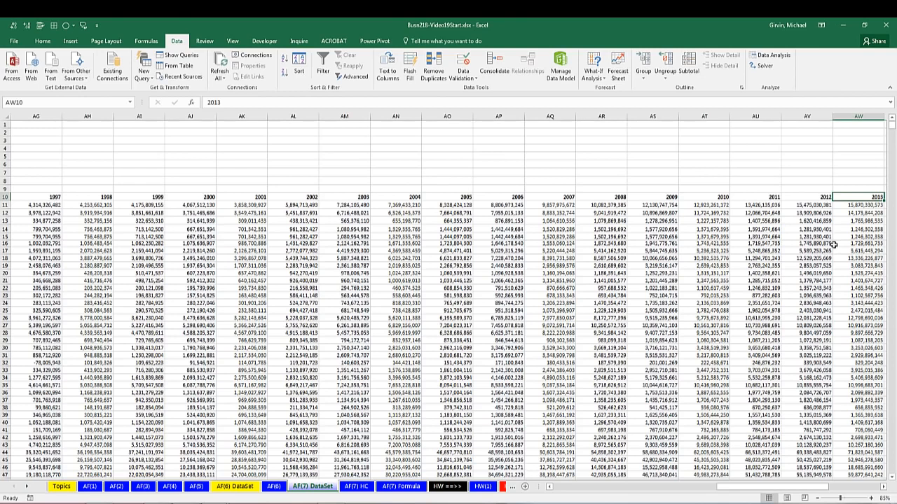
pyautogui.moveTo(580, 372); pyautogui.dragTo(88, 250)
pyautogui.moveTo(745, 490); pyautogui.dragTo(561, 491)
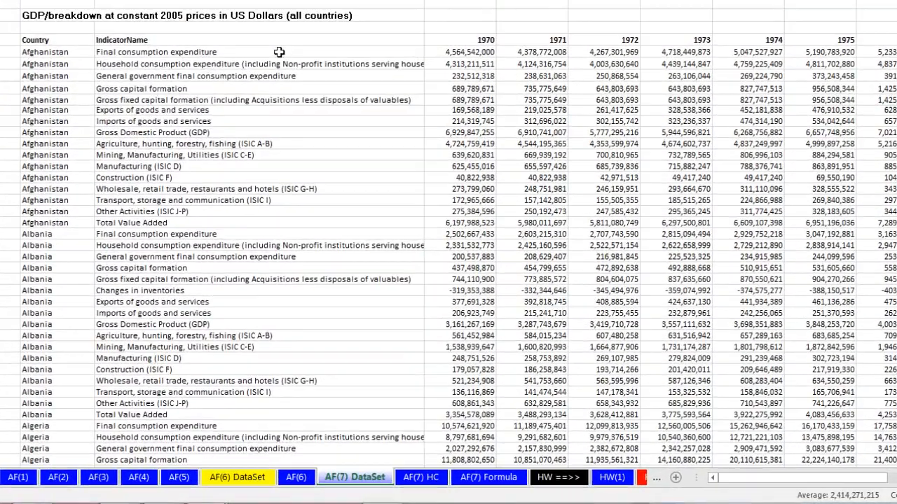
# Step: Examine the repeated indicator rows per country down to the end of the data, locating the Gross Domestic Product (GDP) records
pyautogui.moveTo(264, 204); pyautogui.dragTo(267, 253)
pyautogui.moveTo(286, 125); pyautogui.dragTo(498, 223)
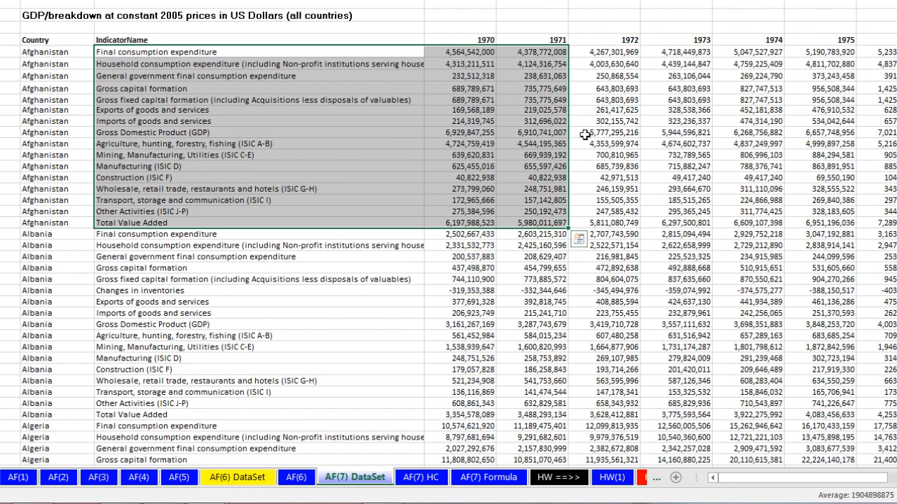
pyautogui.click(160, 132)
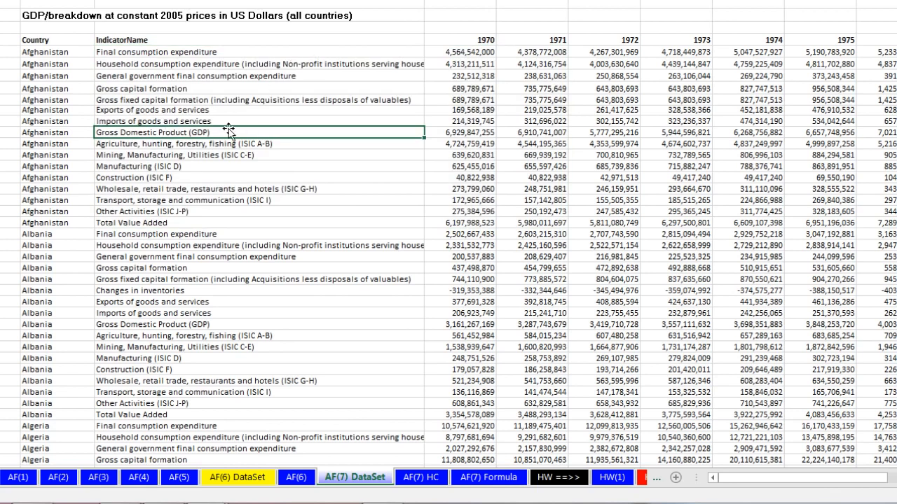
pyautogui.keyDown('ctrl'); pyautogui.click(153, 328); pyautogui.keyUp('ctrl')
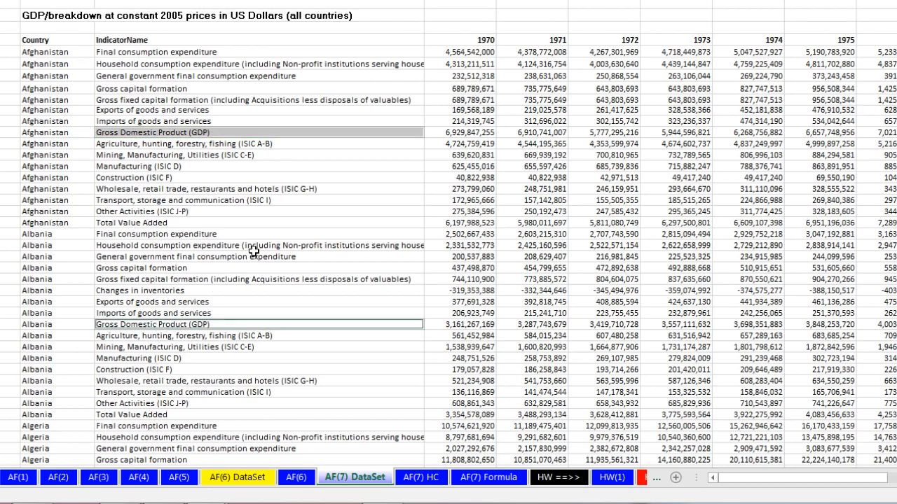
pyautogui.click(237, 219)
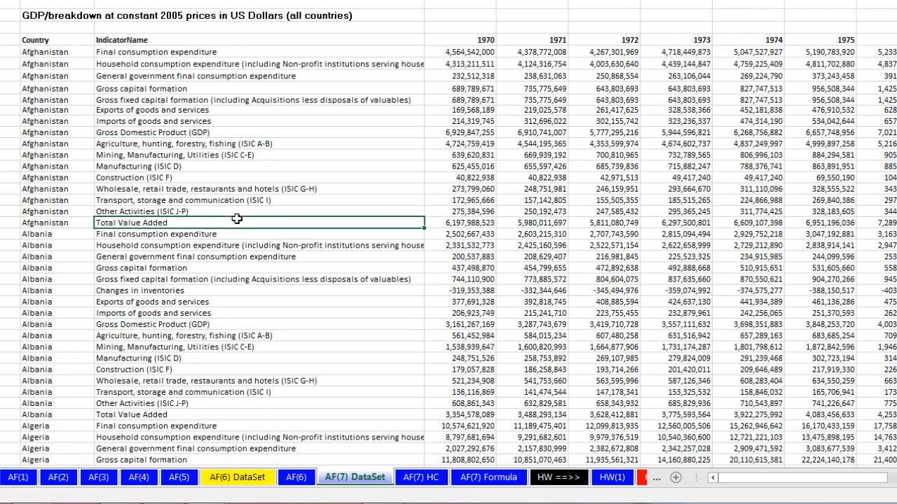
pyautogui.hotkey('ctrl', 'Down')
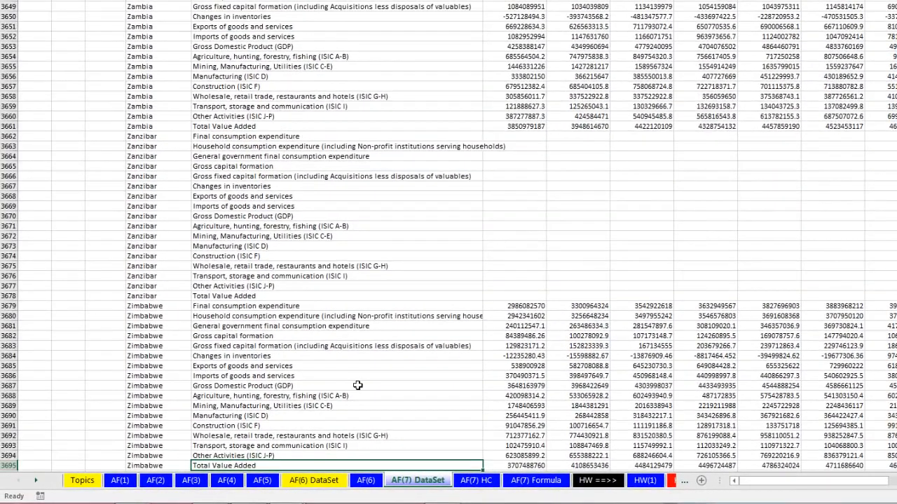
pyautogui.hotkey('ctrl', 'Up')
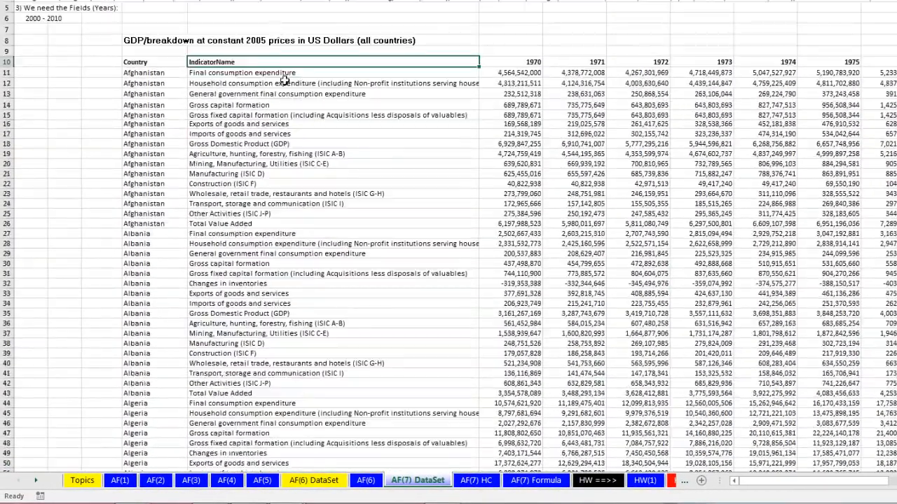
pyautogui.click(269, 143)
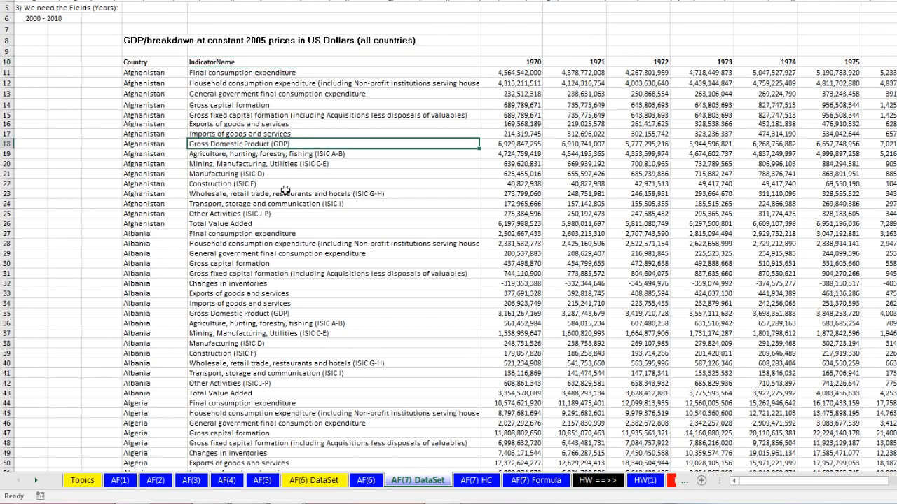
pyautogui.scroll(1, 283, 184)
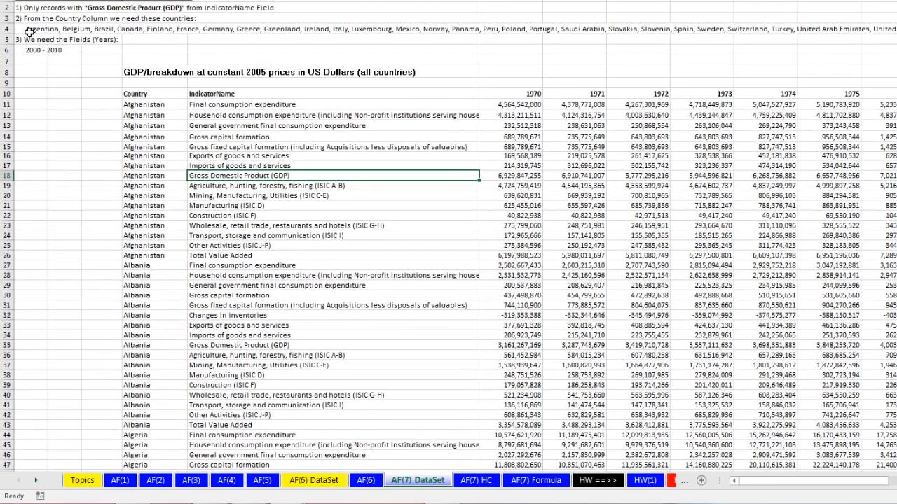
# Step: Compare the required countries listed in A4 with the repeated entries in the Country column
pyautogui.click(24, 29)
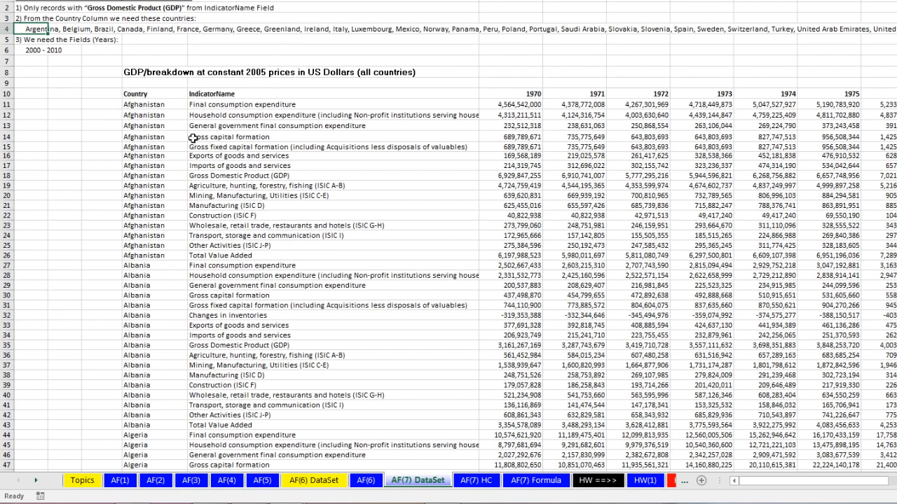
pyautogui.moveTo(155, 105); pyautogui.dragTo(151, 407)
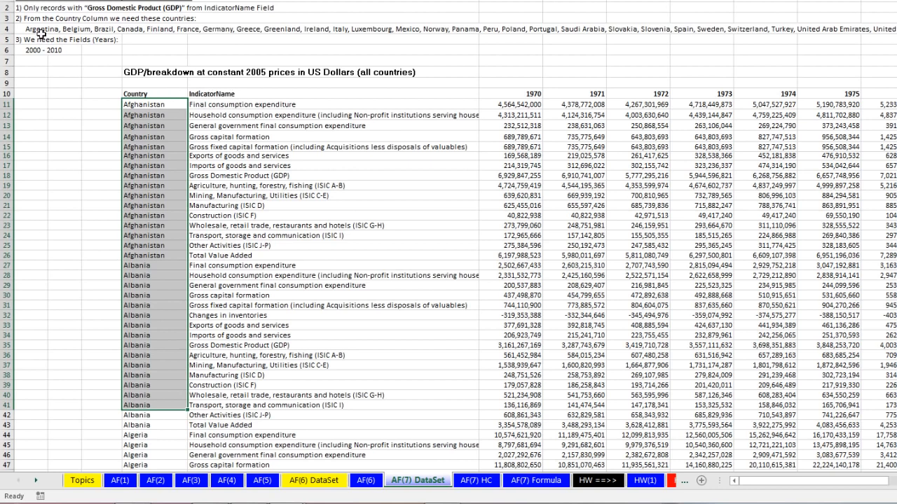
pyautogui.click(172, 93)
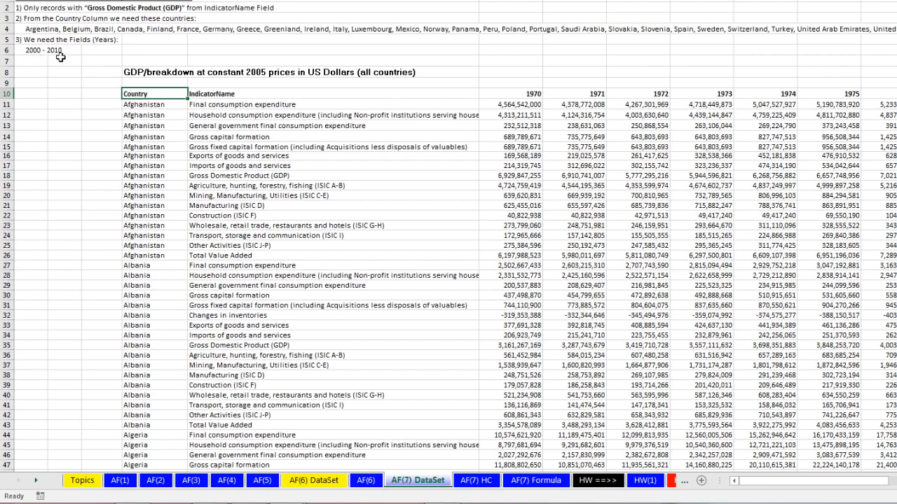
# Step: Examine the year headers 2000 through 2010 in row 10 and the Gross Domestic Product (GDP) entries under IndicatorName
pyautogui.moveTo(851, 93); pyautogui.dragTo(896, 96)
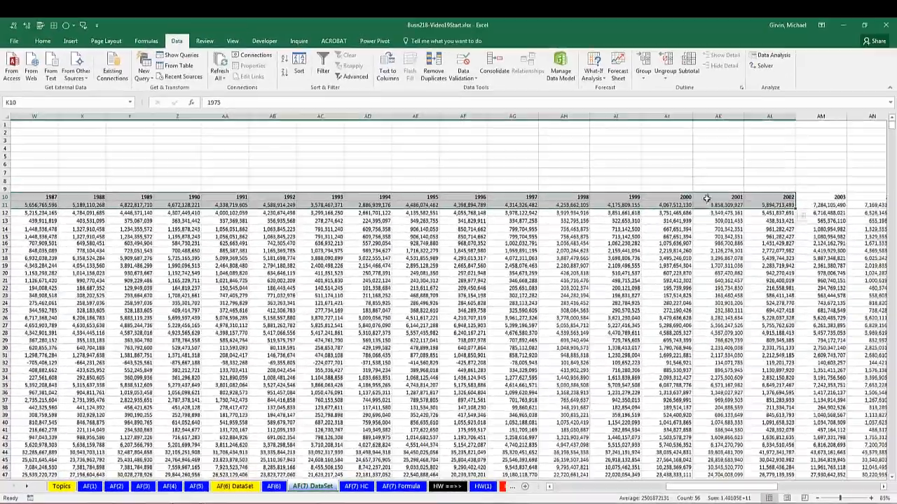
pyautogui.moveTo(707, 198); pyautogui.dragTo(816, 196)
pyautogui.moveTo(156, 197); pyautogui.dragTo(659, 197)
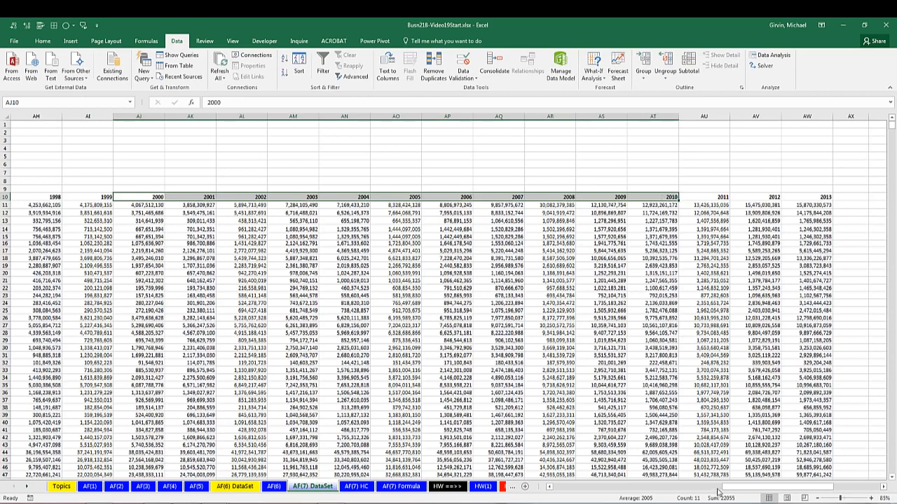
pyautogui.moveTo(728, 489); pyautogui.dragTo(557, 489)
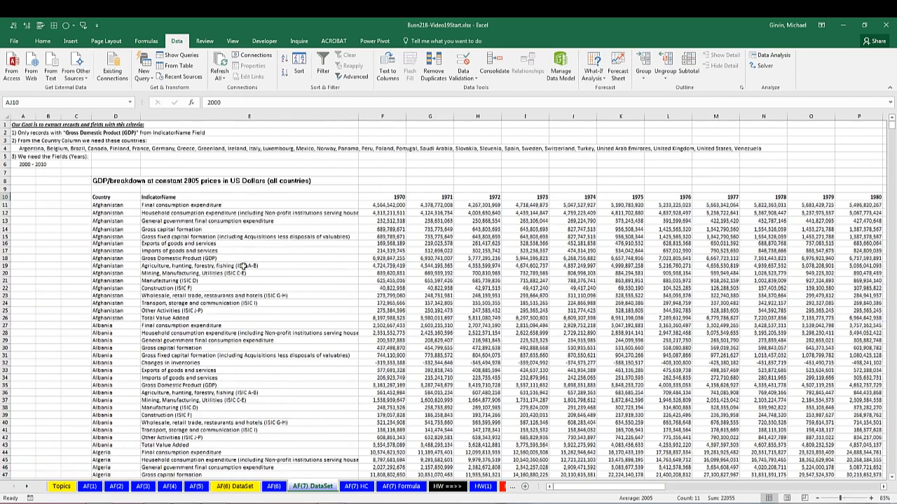
pyautogui.click(166, 239)
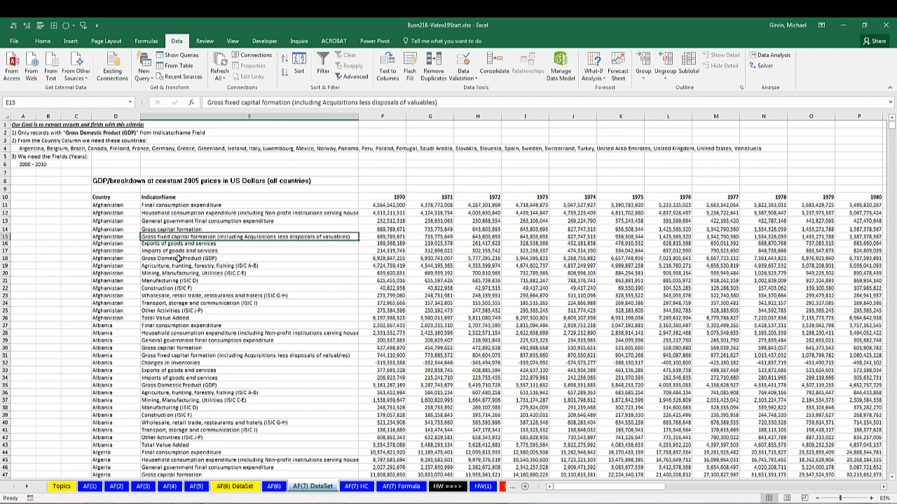
pyautogui.click(179, 258)
pyautogui.click(185, 385)
# Step: Enter the heading Helper 1 in C10, directly before the Country field
pyautogui.click(82, 196)
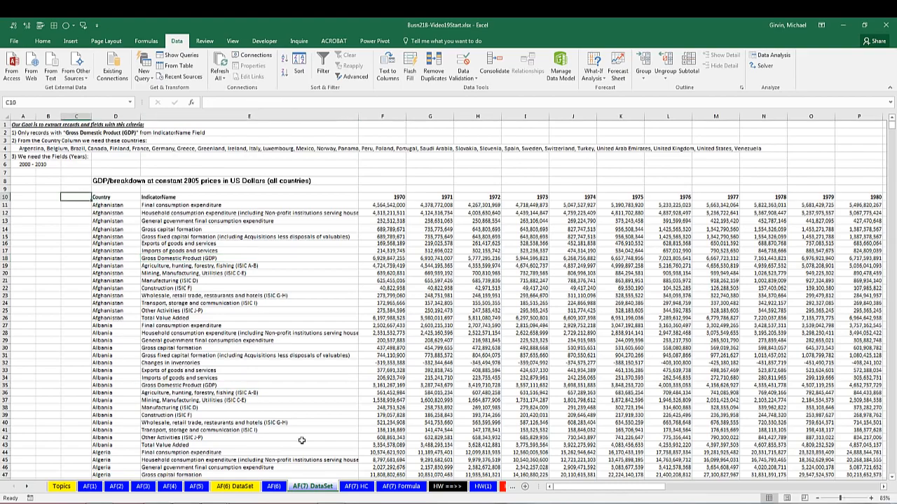
pyautogui.write('Helper 1')
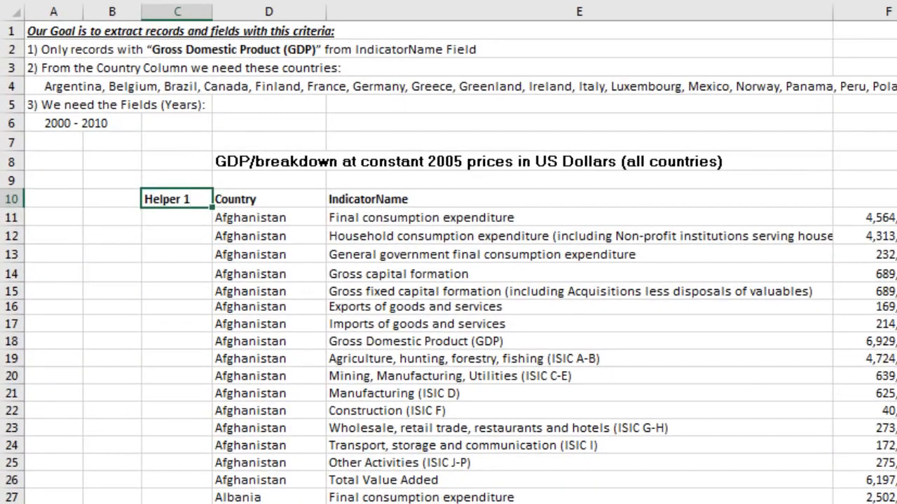
pyautogui.press('Return')
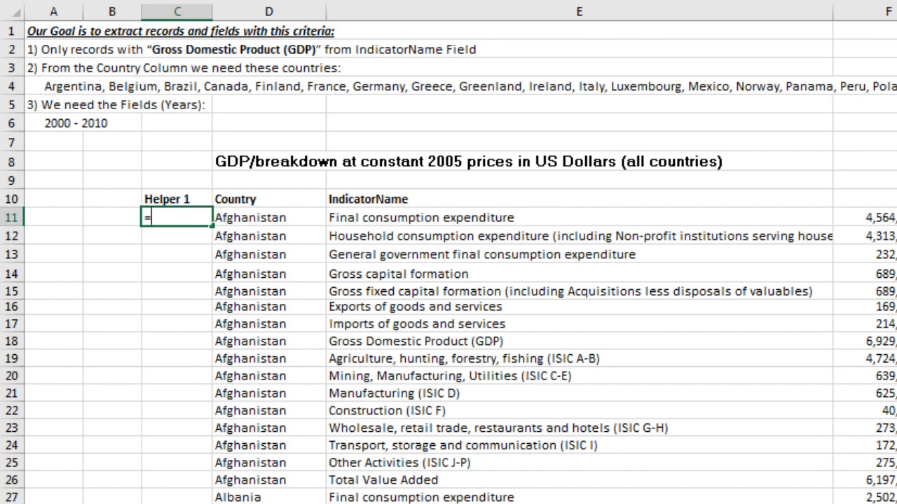
# Step: Enter a logical test in C11 comparing E11 with the hard-coded text: =E11="Gross Domestic Product (GDP)"
pyautogui.write('=')
pyautogui.click(480, 221)
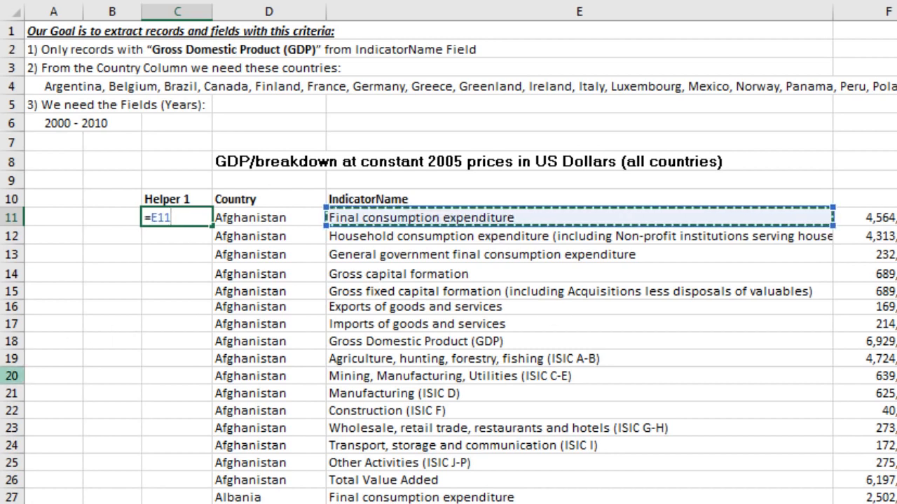
pyautogui.write('=')
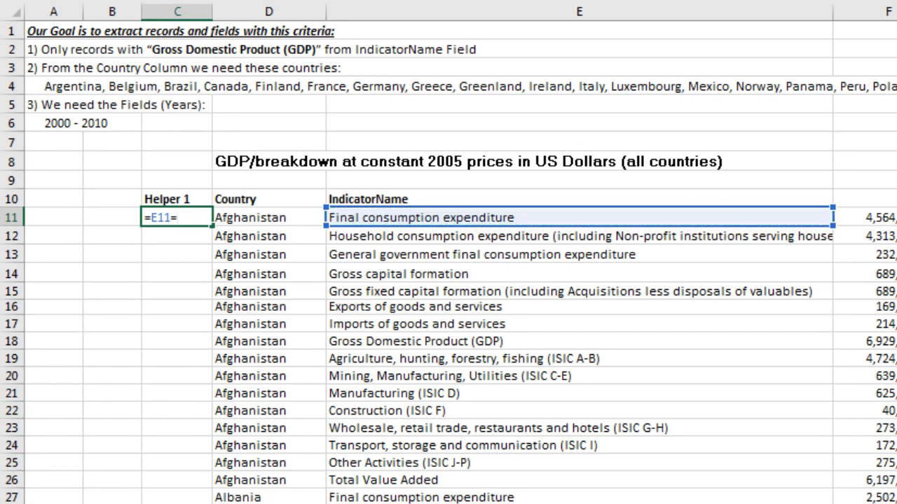
pyautogui.click(424, 341)
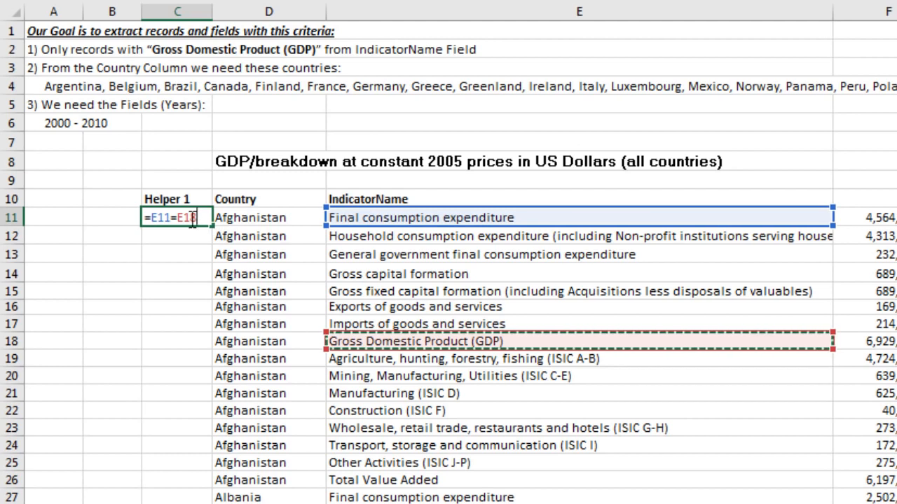
pyautogui.press('F9')
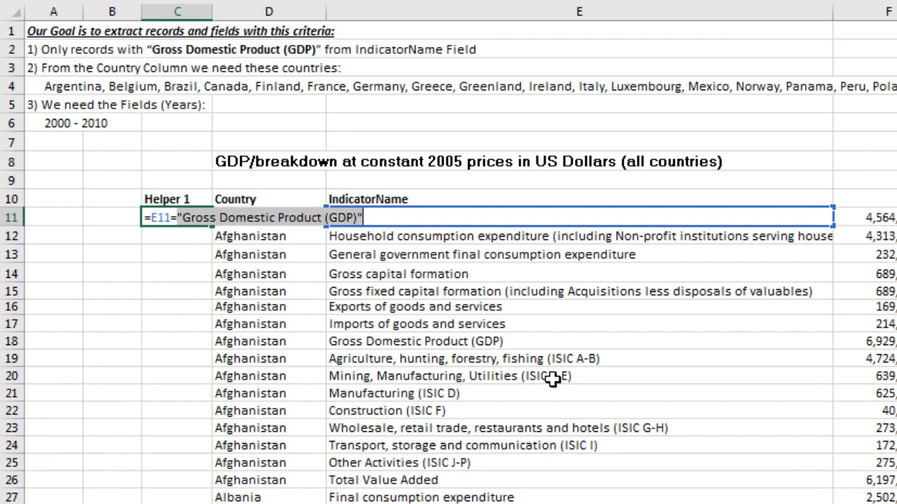
pyautogui.hotkey('ctrl', 'Return')
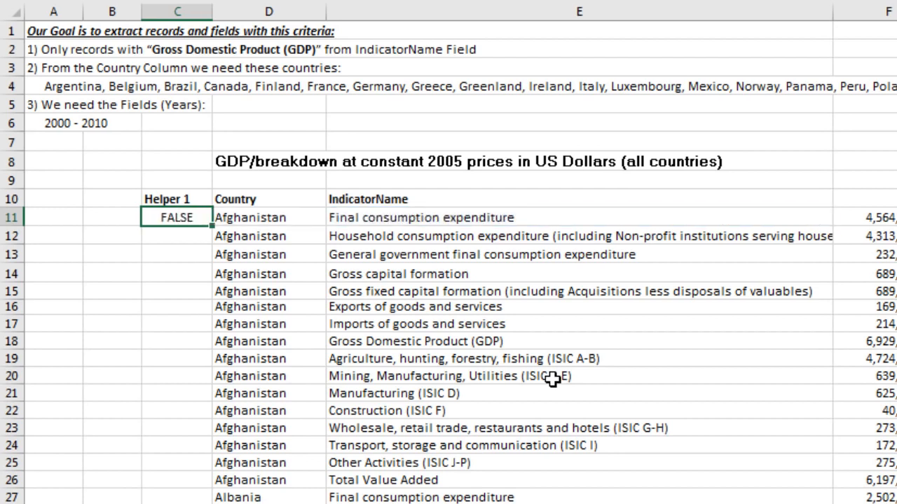
# Step: Fill the Helper 1 formula down the whole data set and check it against the Gross Domestic Product (GDP) row
pyautogui.doubleClick(211, 226)
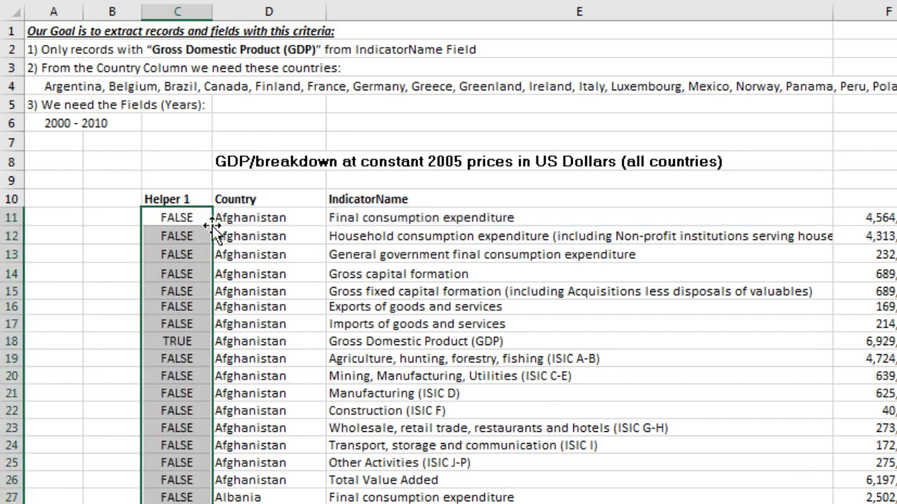
pyautogui.click(179, 340)
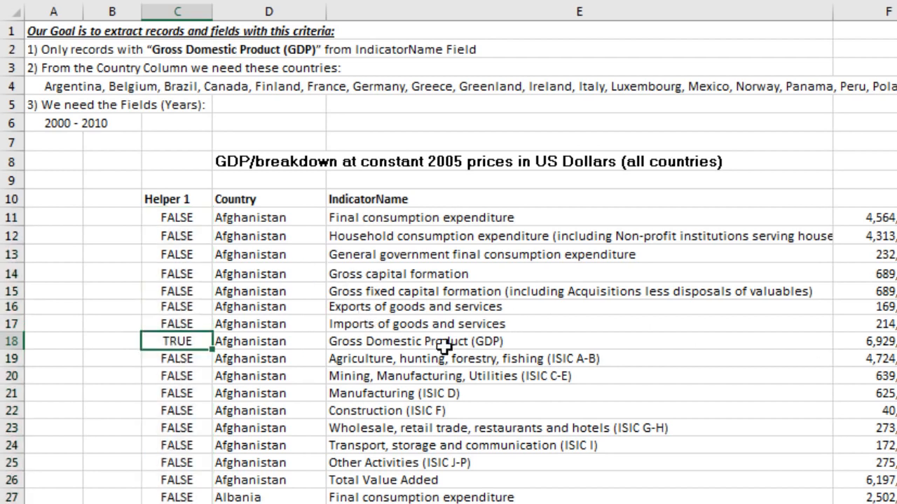
pyautogui.click(362, 326)
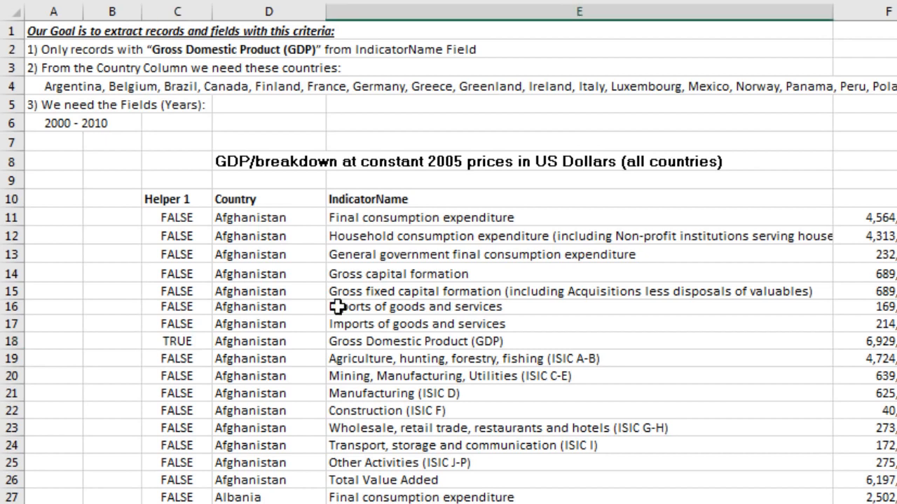
# Step: Review the country criteria in A4 alongside the first record of the Country column
pyautogui.click(250, 220)
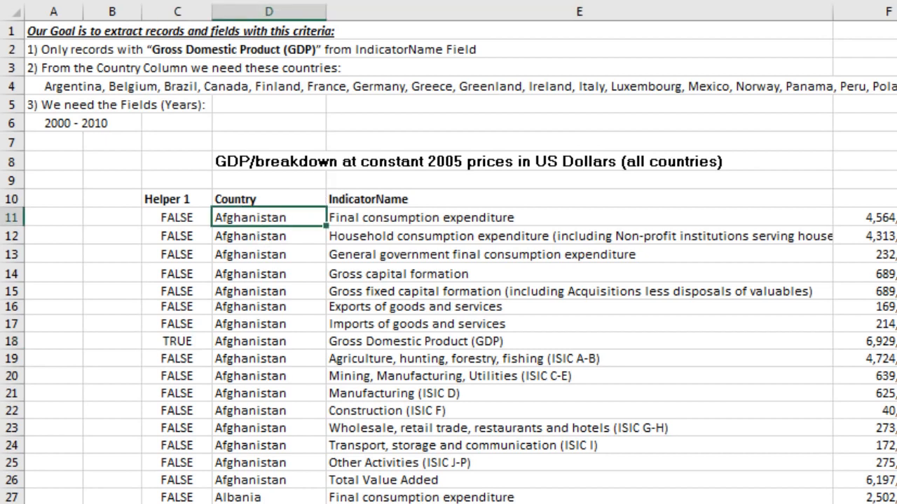
pyautogui.moveTo(46, 89); pyautogui.dragTo(564, 77)
pyautogui.click(49, 88)
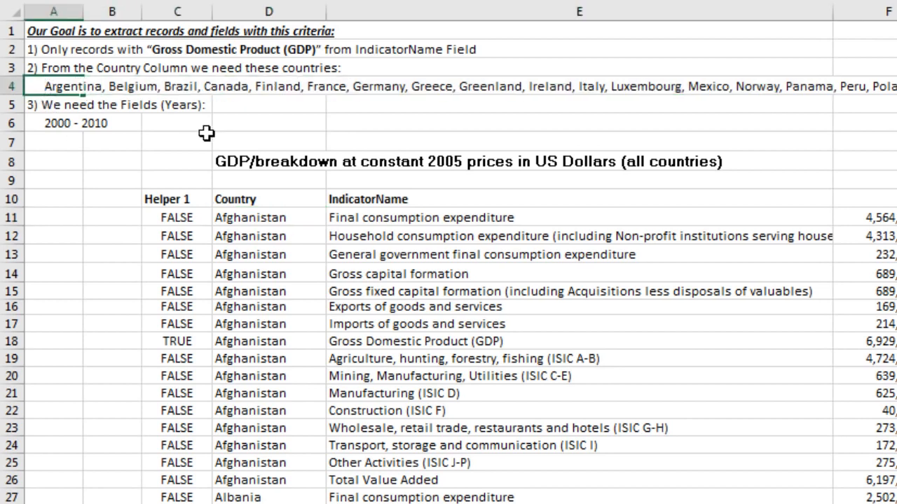
pyautogui.click(277, 218)
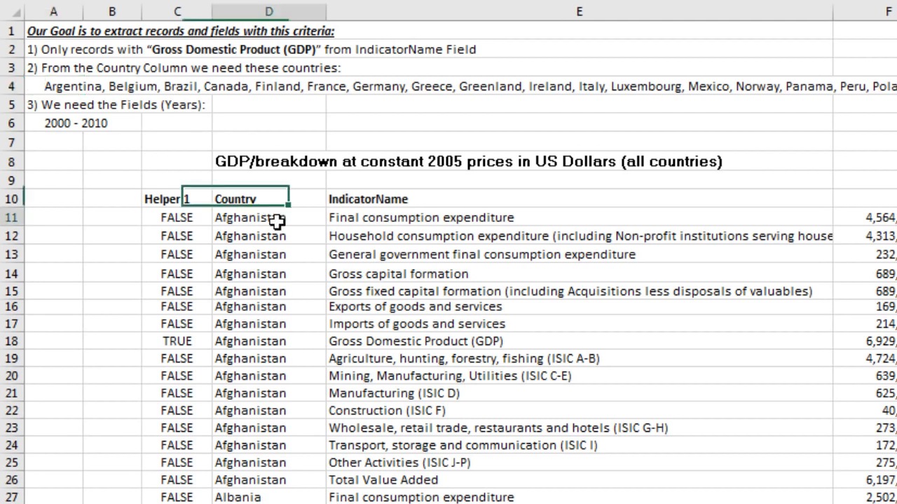
# Step: Enter the heading Helper 2 in B10, directly before the Helper 1 column
pyautogui.click(62, 87)
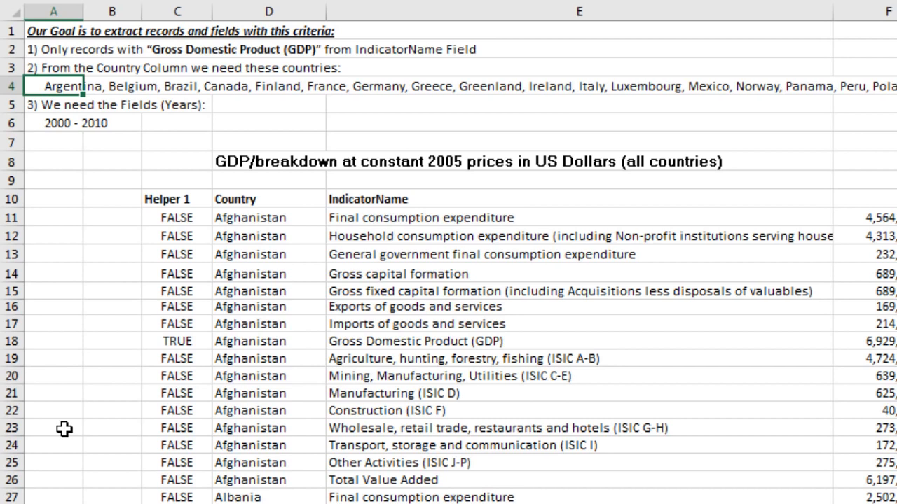
pyautogui.click(233, 221)
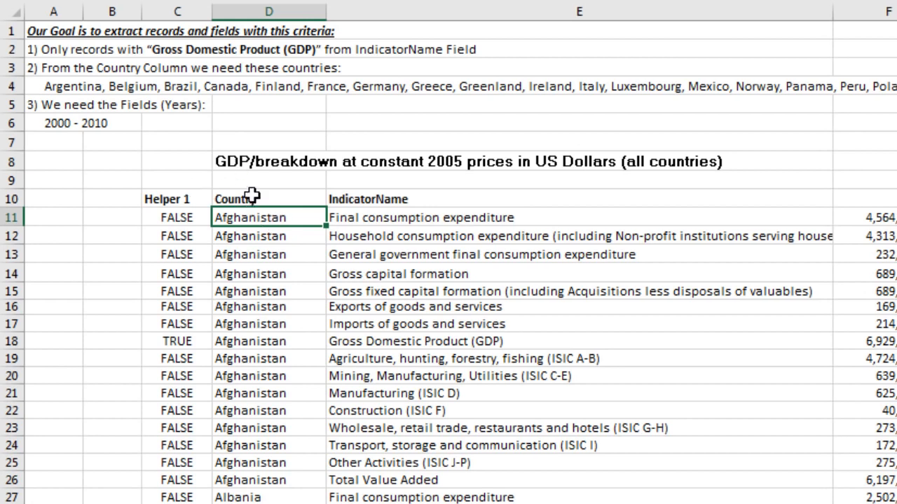
pyautogui.doubleClick(62, 87)
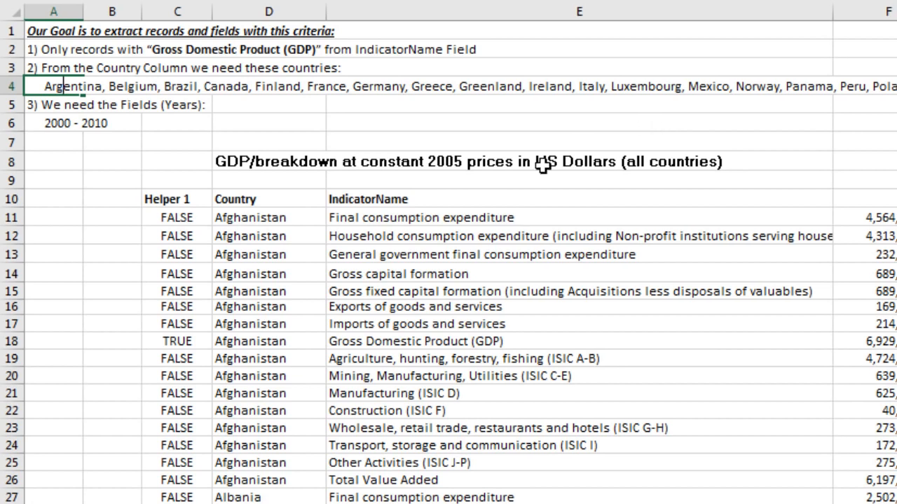
pyautogui.click(176, 199)
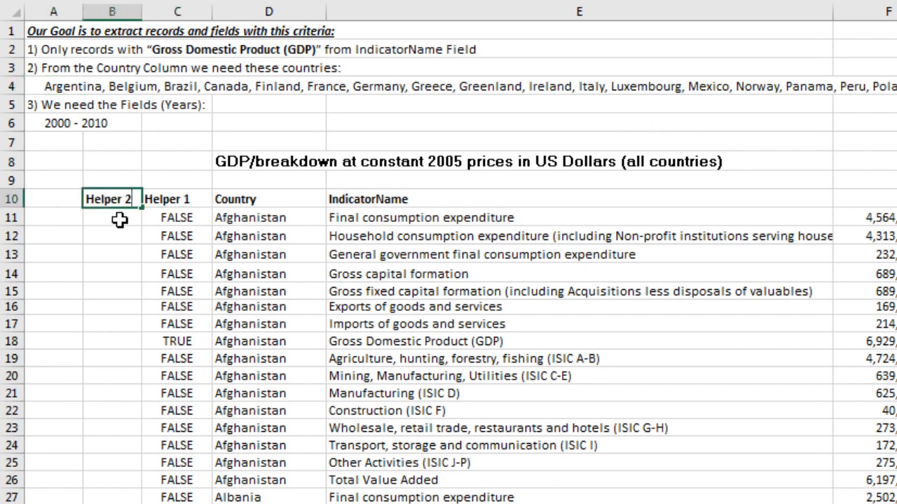
pyautogui.press('Return')
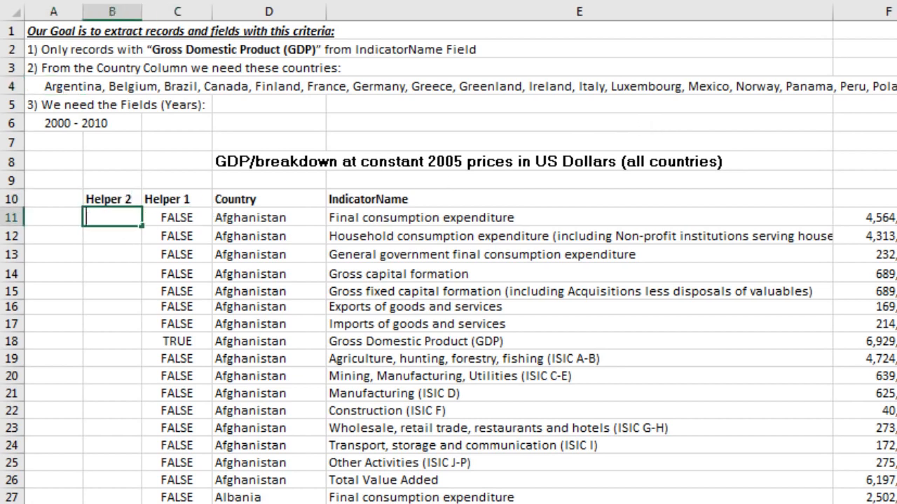
# Step: Enter =SEARCH(D11,$A$4) in B11 to look for the country within the criteria list, and fill it down the data set
pyautogui.write('=se')
pyautogui.press('Tab')
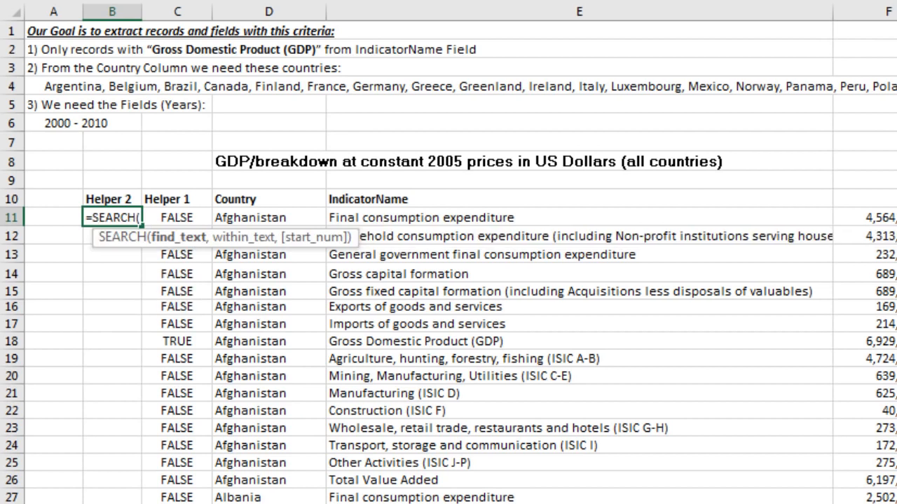
pyautogui.click(244, 210)
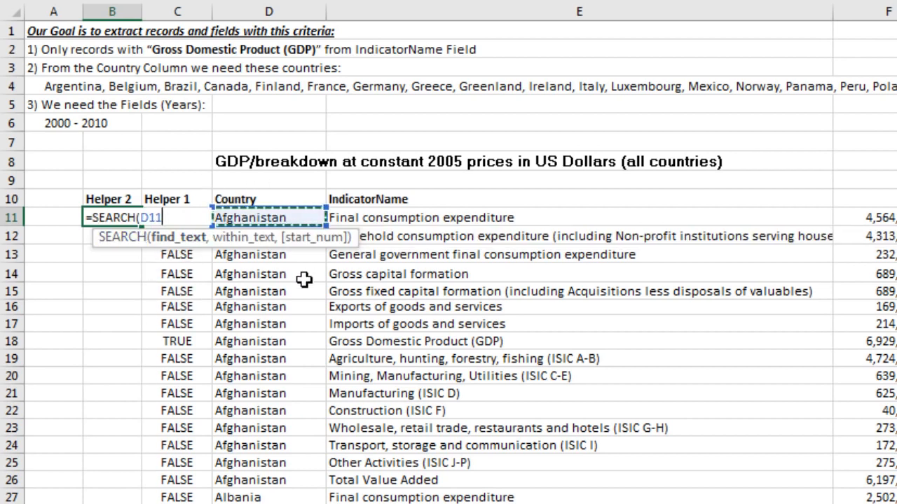
pyautogui.write(',')
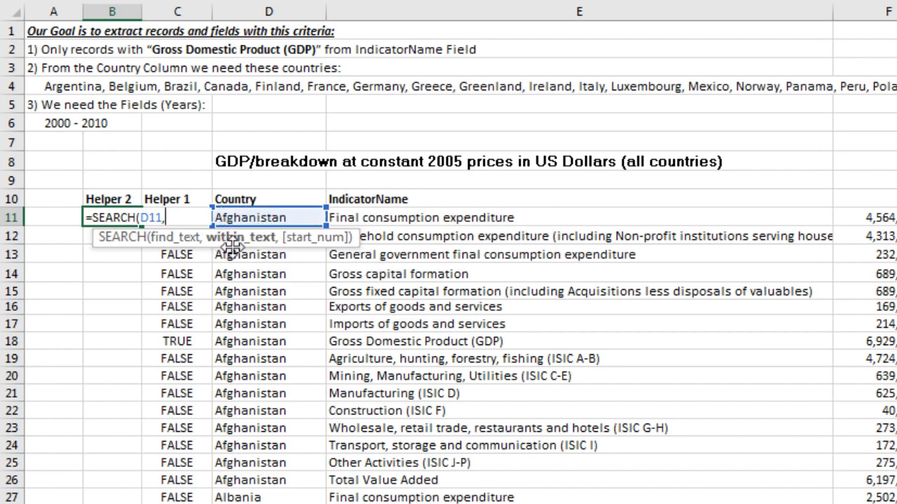
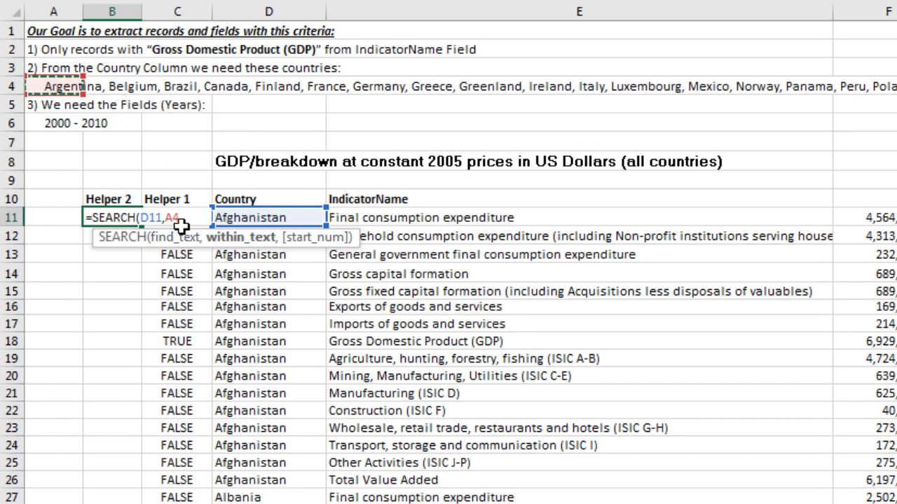
pyautogui.press('F4')
pyautogui.press('F4')
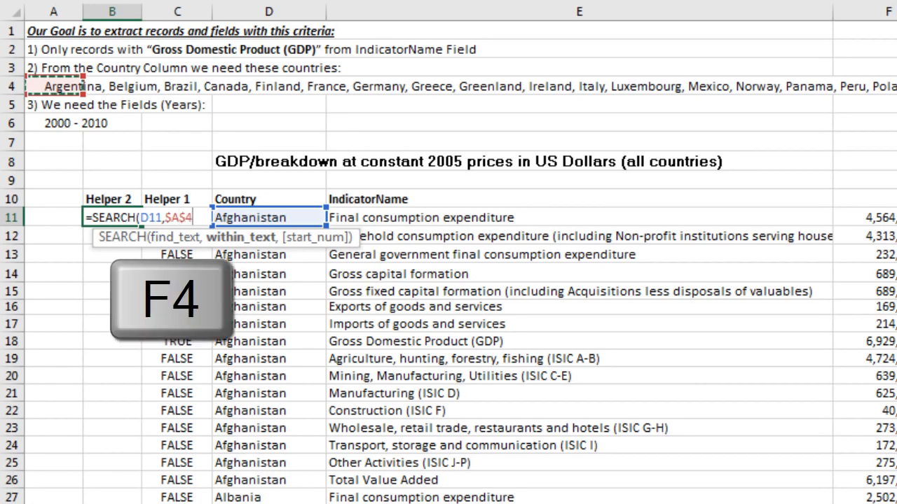
pyautogui.write(')')
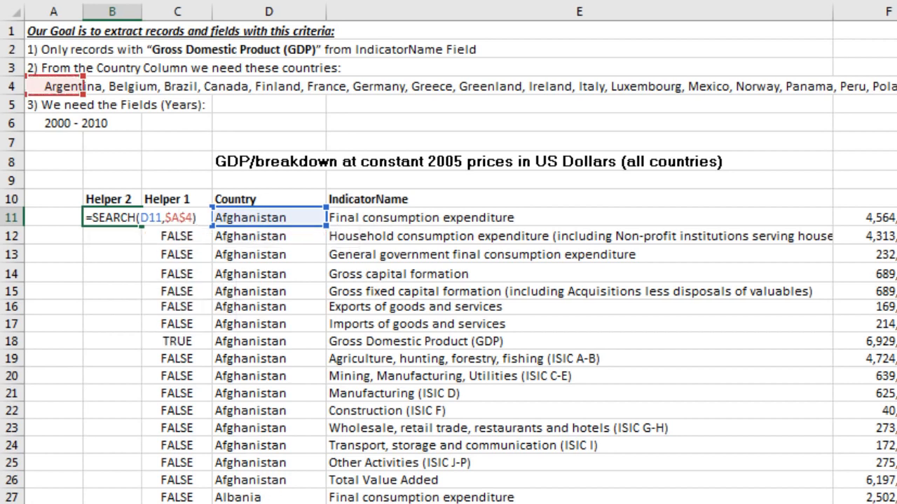
pyautogui.hotkey('ctrl', 'Return')
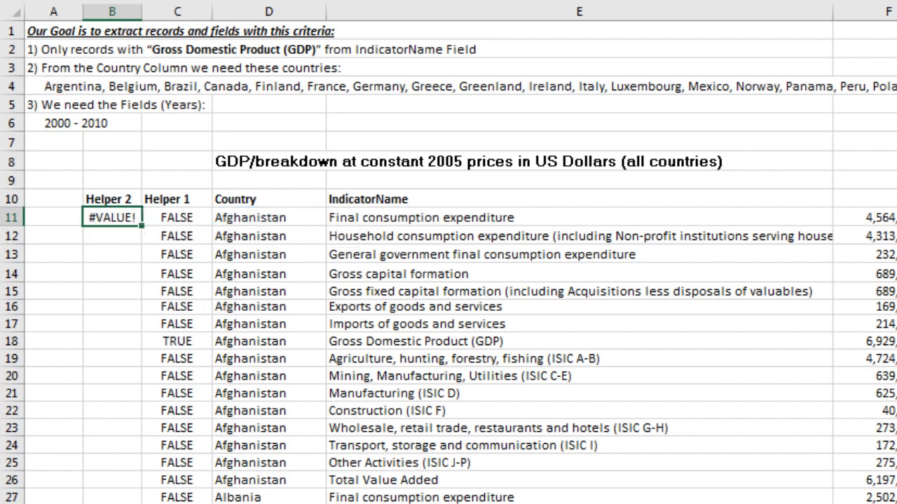
pyautogui.doubleClick(142, 225)
# Step: Inspect the Helper 2 formulas in the Argentina rows (B130) and Belgium rows (B312)
pyautogui.scroll(-6, 89, 191)
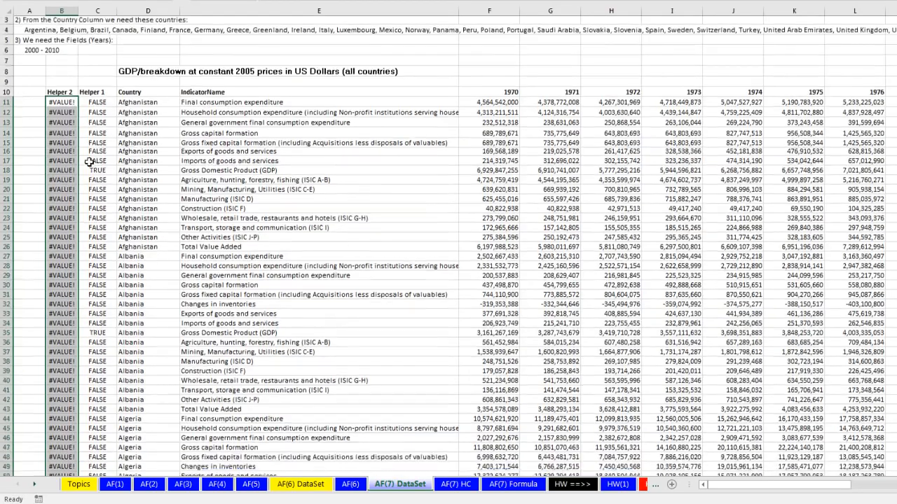
pyautogui.scroll(-20, 90, 191)
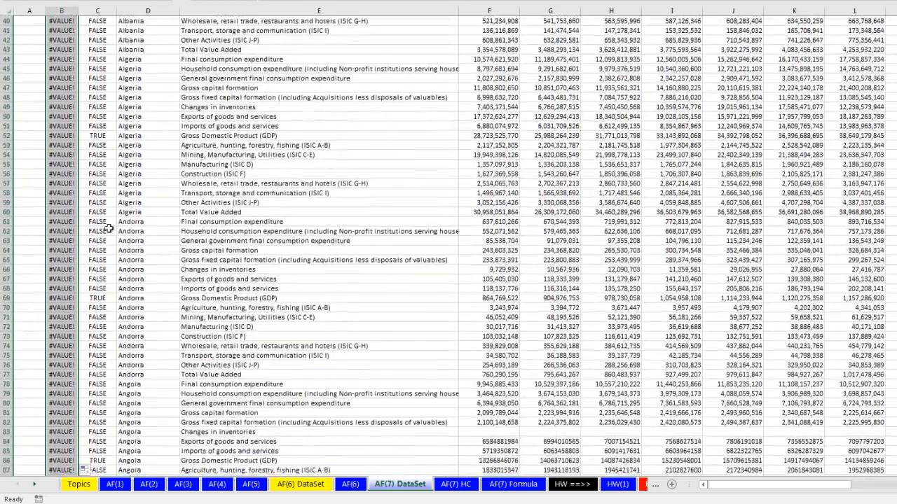
pyautogui.scroll(-4, 102, 239)
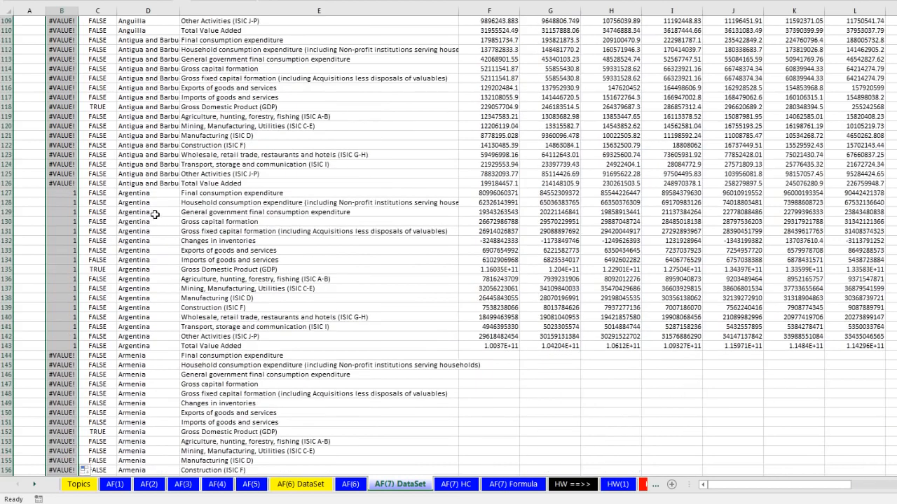
pyautogui.click(71, 225)
pyautogui.doubleClick(71, 222)
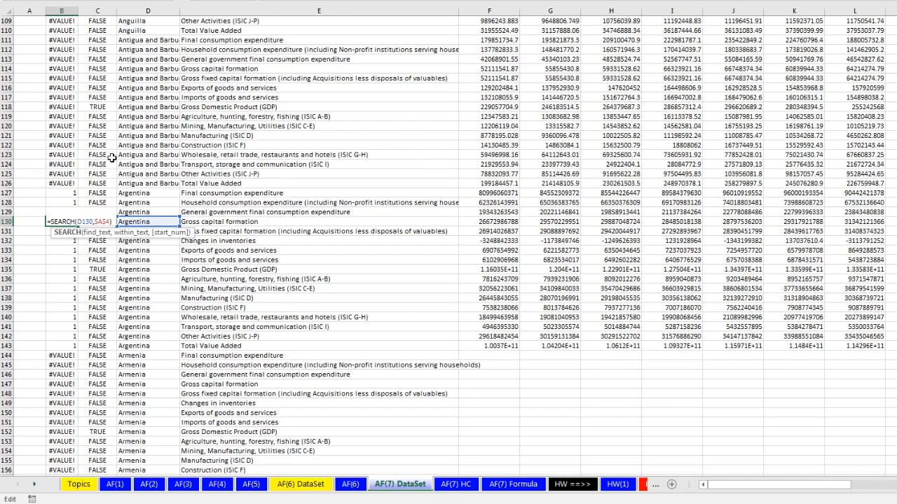
pyautogui.press('Escape')
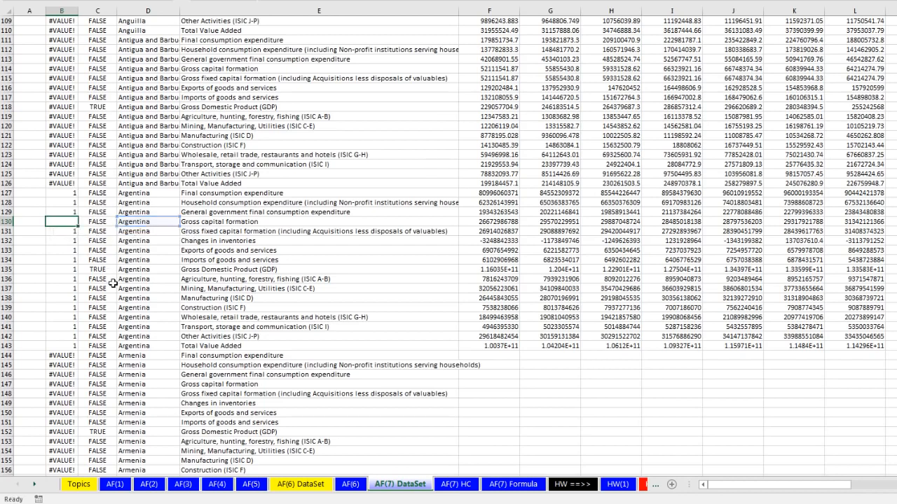
pyautogui.scroll(-20, 110, 279)
pyautogui.scroll(-20, 110, 279)
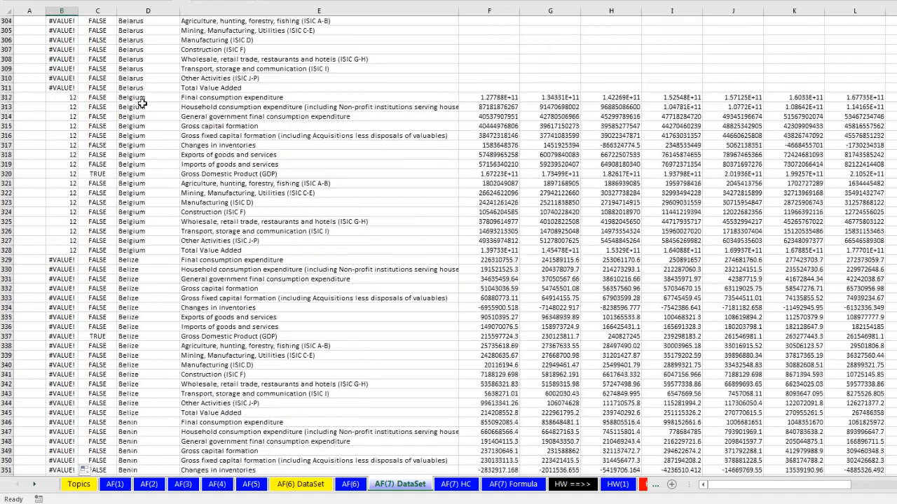
pyautogui.doubleClick(64, 97)
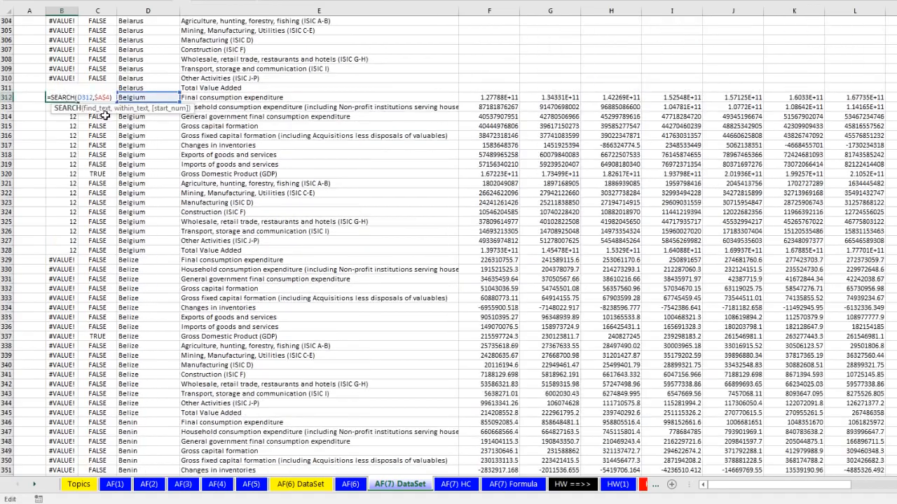
pyautogui.press('Escape')
# Step: Wrap the B11 formula in ISNUMBER as =ISNUMBER(SEARCH(D11,$A$4)) and fill it down the whole Helper 2 column
pyautogui.hotkey('ctrl', 'Up')
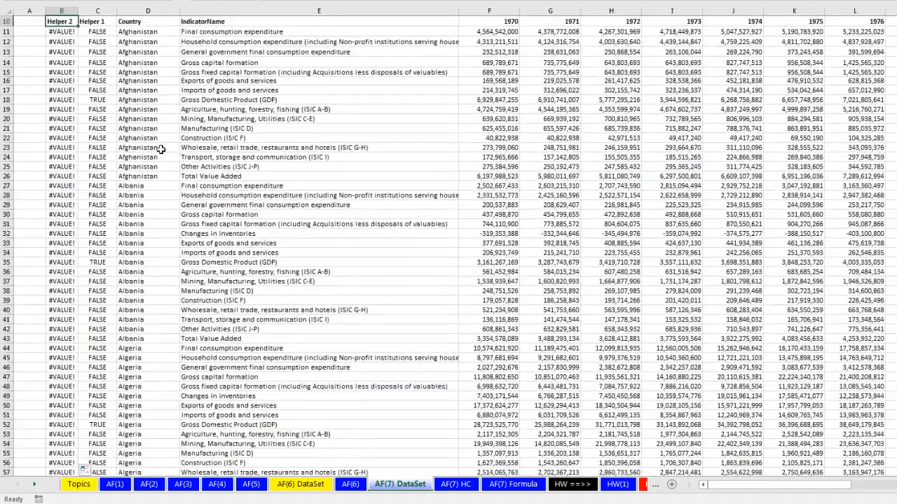
pyautogui.scroll(3, 119, 138)
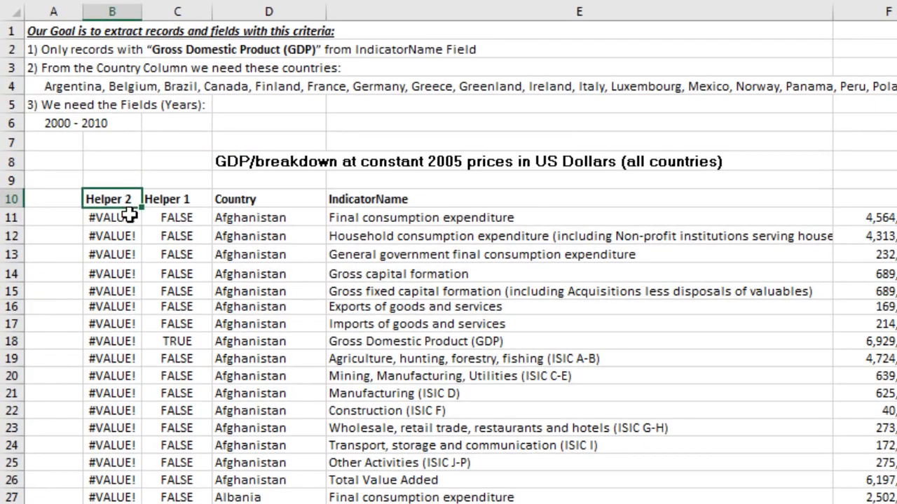
pyautogui.doubleClick(129, 217)
pyautogui.click(92, 217)
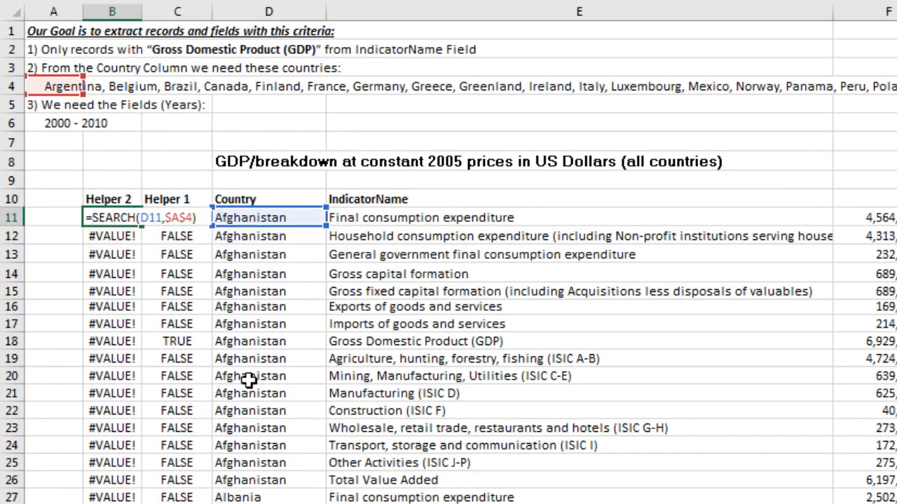
pyautogui.write('isnu')
pyautogui.press('Tab')
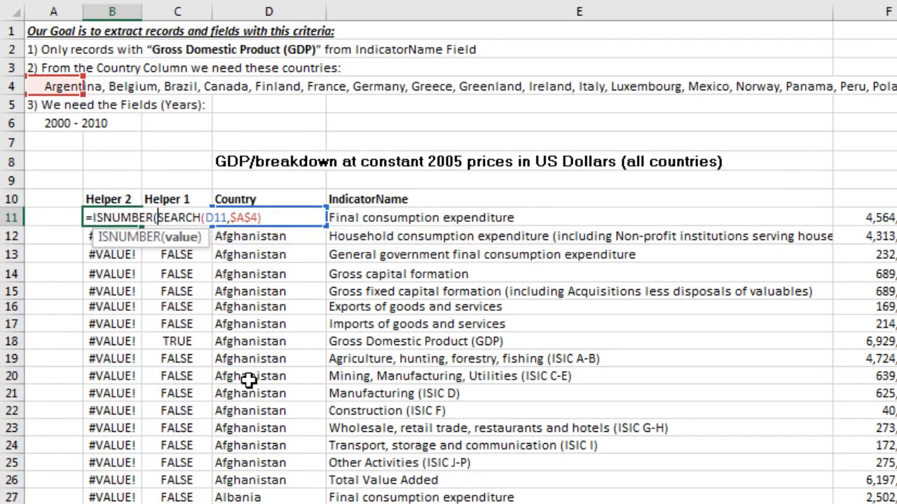
pyautogui.click(302, 214)
pyautogui.write(')')
pyautogui.hotkey('ctrl', 'Return')
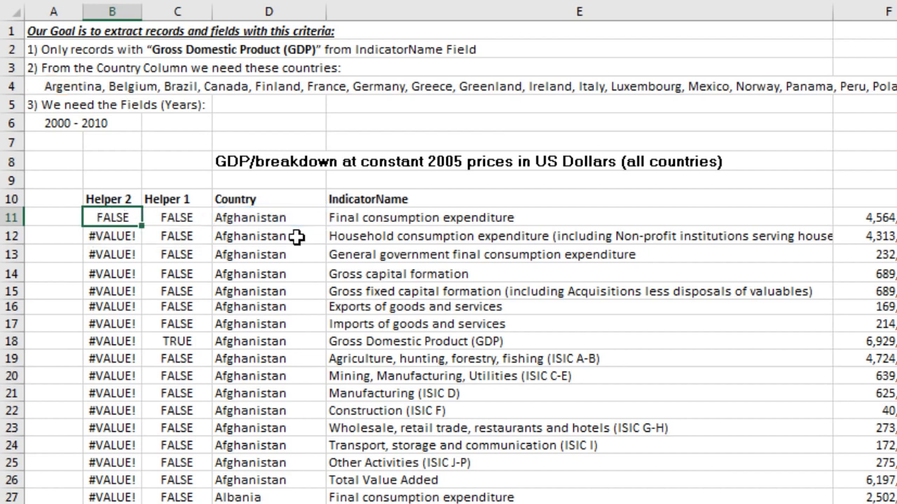
pyautogui.doubleClick(140, 227)
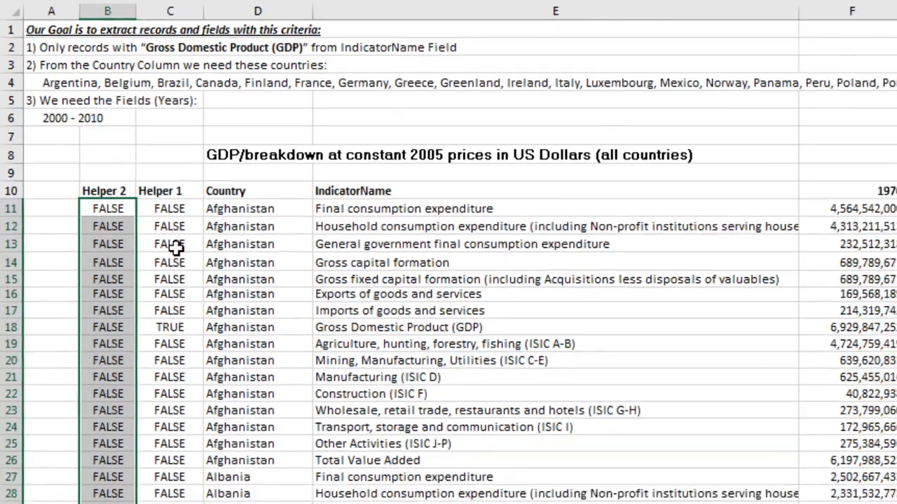
# Step: Check both helper values on Argentina's Gross Domestic Product (GDP) record in row 135
pyautogui.scroll(-20, 147, 334)
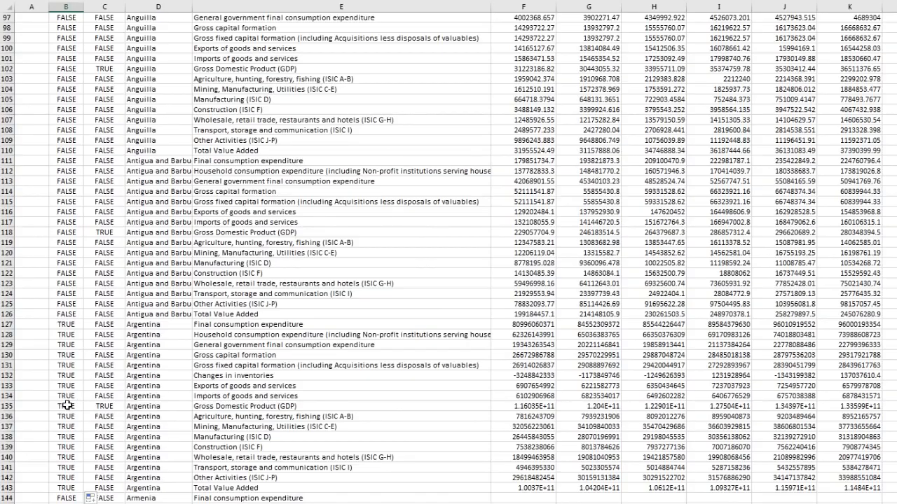
pyautogui.click(66, 406)
pyautogui.hotkey('shift', 'Right')
pyautogui.hotkey('shift', 'Right')
pyautogui.hotkey('shift', 'Right')
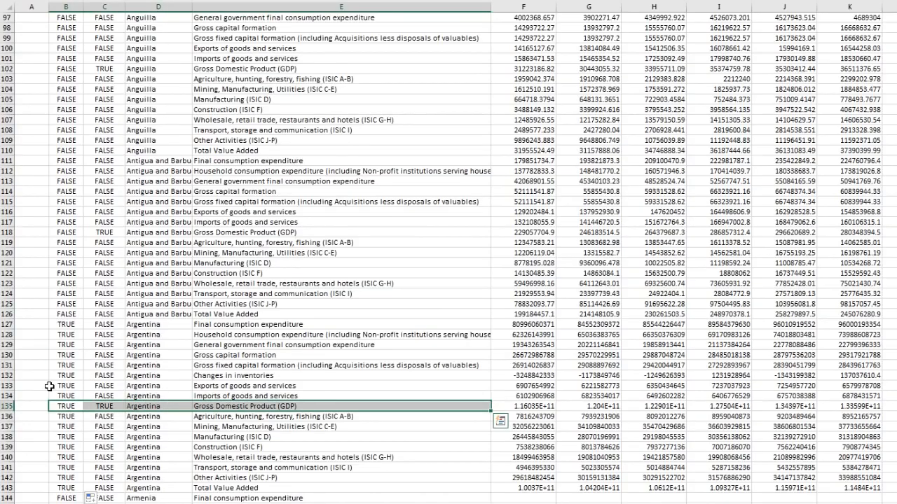
pyautogui.moveTo(73, 409); pyautogui.dragTo(633, 406)
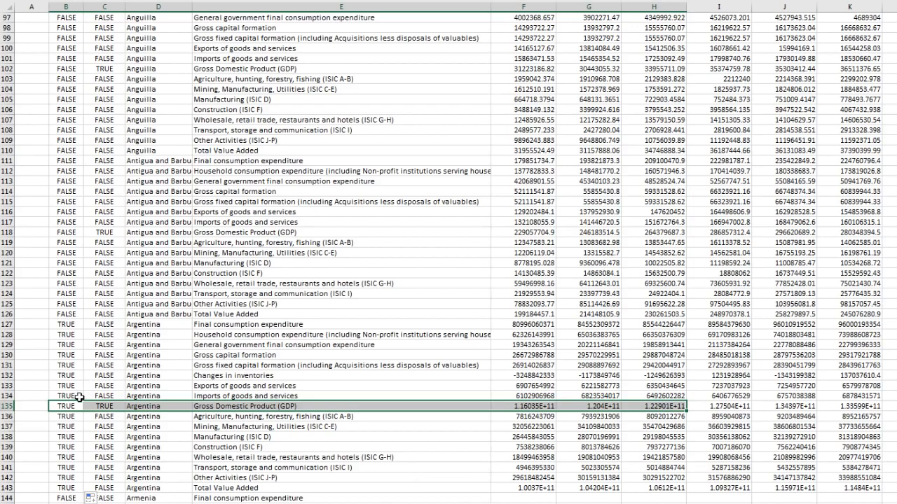
# Step: Copy the Helper 2 heading from B10 to A10 and change it to Helper 3
pyautogui.scroll(20, 79, 399)
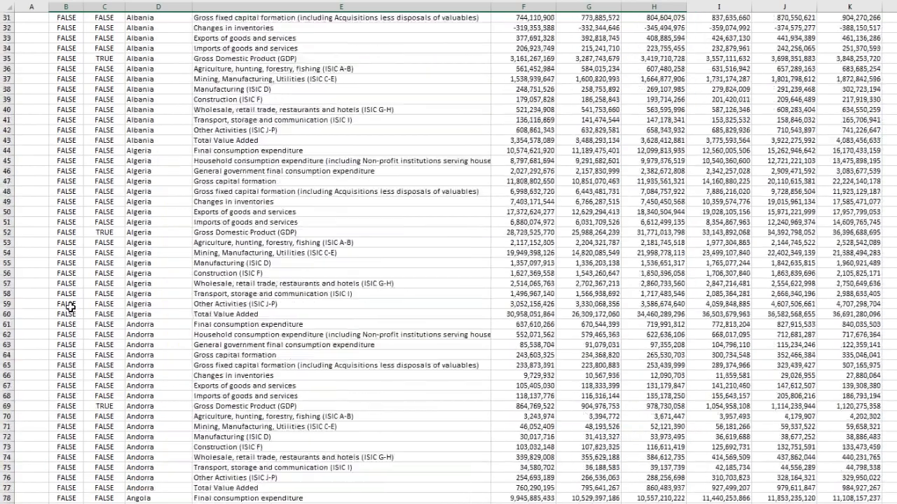
pyautogui.scroll(1, 68, 302)
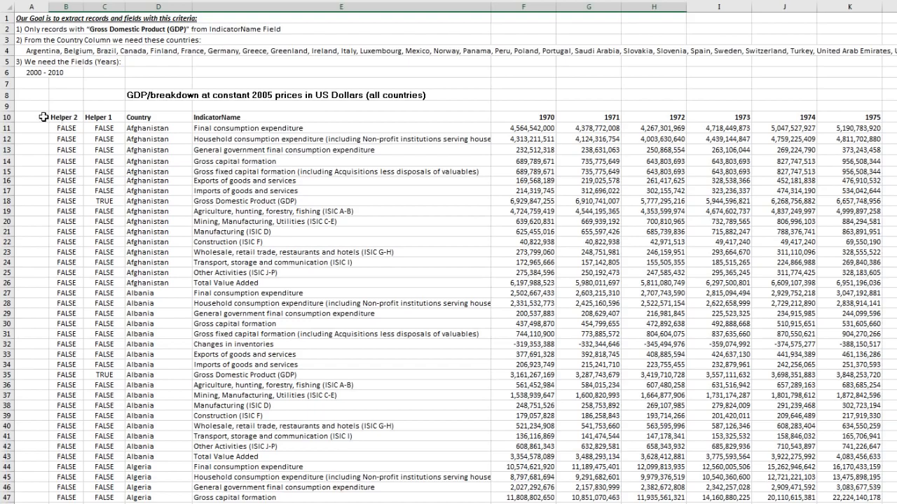
pyautogui.click(62, 117)
pyautogui.hotkey('ctrl', 'c')
pyautogui.click(32, 116)
pyautogui.hotkey('ctrl', 'v')
pyautogui.doubleClick(49, 139)
pyautogui.press('BackSpace')
pyautogui.write('3')
# Step: Copy the Helper 1 formula text E11="Gross Domestic Product (GDP)" from C11 without the equal sign, leaving the cell unchanged
pyautogui.doubleClick(84, 150)
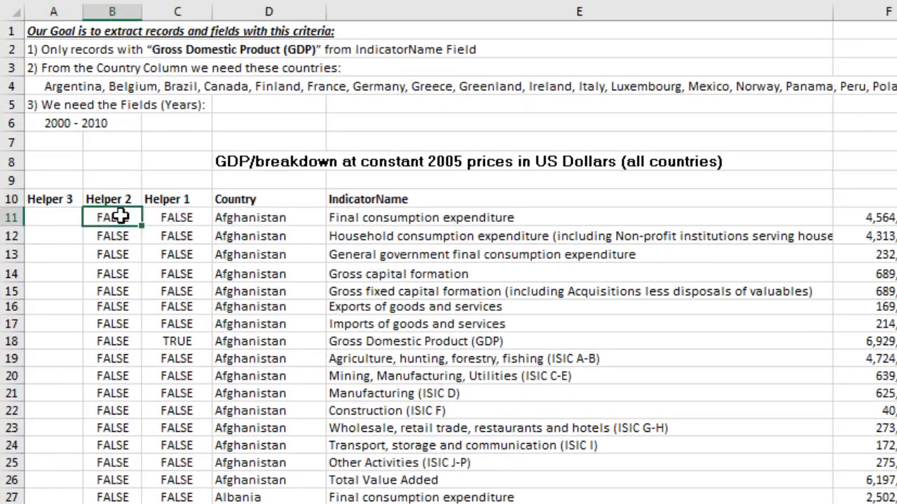
pyautogui.press('Escape')
pyautogui.doubleClick(180, 218)
pyautogui.moveTo(151, 217); pyautogui.dragTo(404, 240)
pyautogui.hotkey('ctrl', 'c')
pyautogui.hotkey('ctrl', 'c')
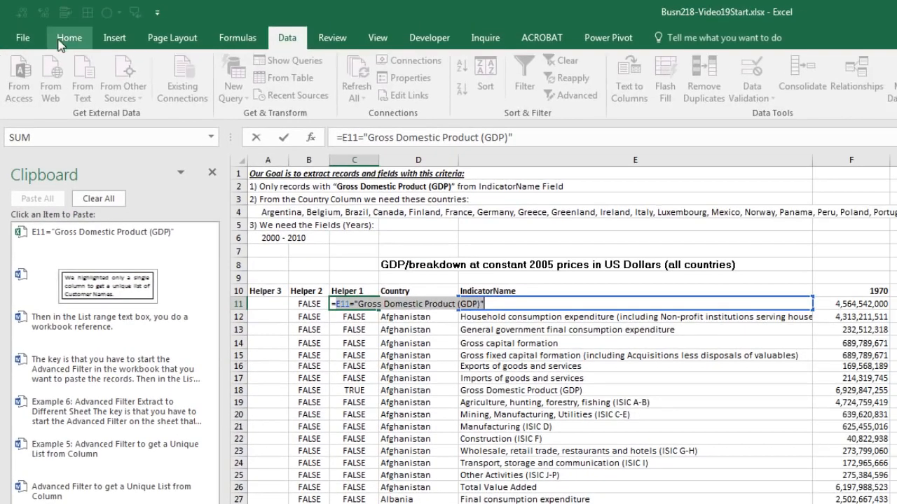
pyautogui.click(70, 37)
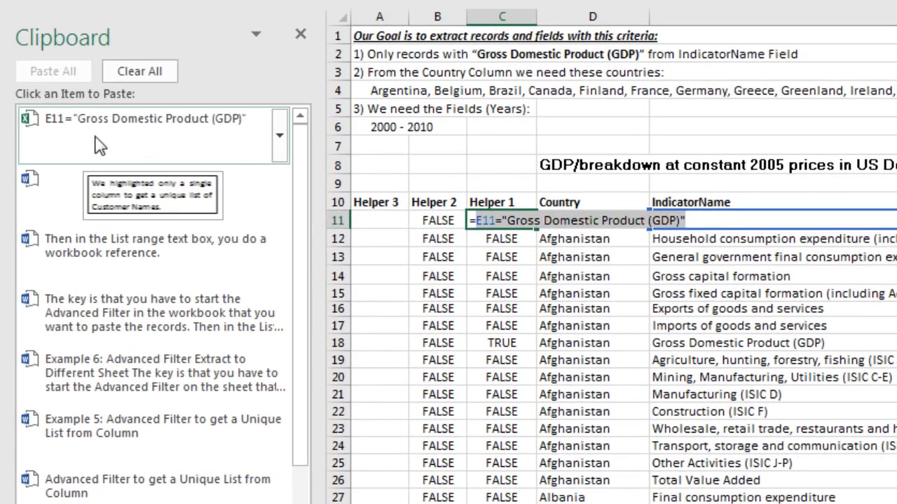
pyautogui.press('Escape')
# Step: Copy the Helper 2 formula text ISNUMBER(SEARCH(D11,$A$4)) from B11 without its equal sign
pyautogui.click(433, 227)
pyautogui.press('F2')
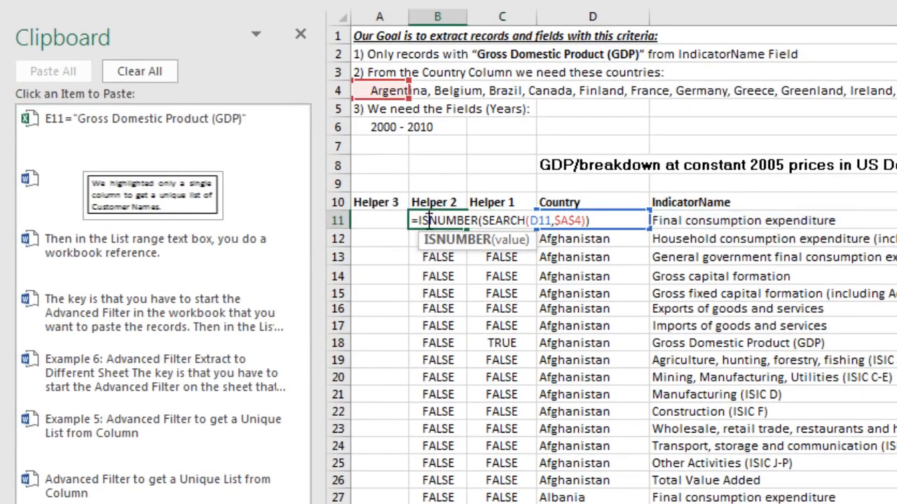
pyautogui.moveTo(527, 219); pyautogui.dragTo(643, 226)
pyautogui.hotkey('ctrl', 'c')
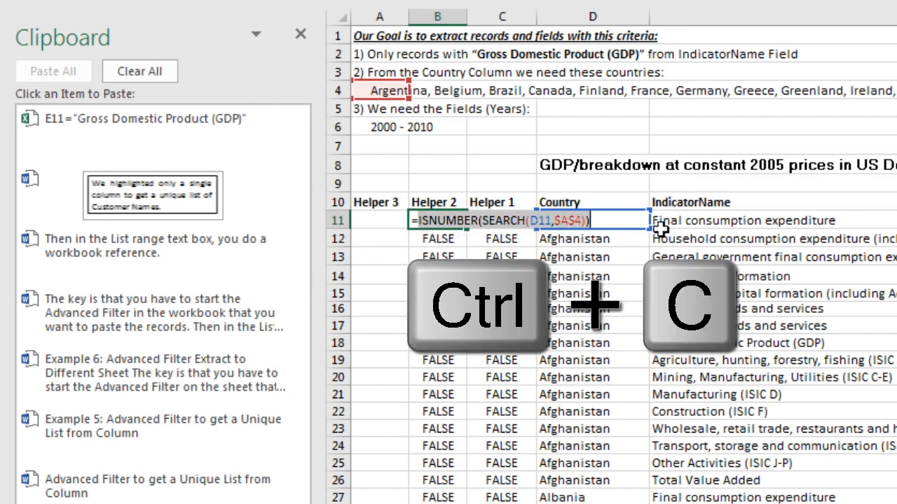
# Step: Build =AND(E11="Gross Domestic Product (GDP)",ISNUMBER(SEARCH(D11,$A$4))) in A11 from the two copied formula texts
pyautogui.press('Escape')
pyautogui.click(402, 223)
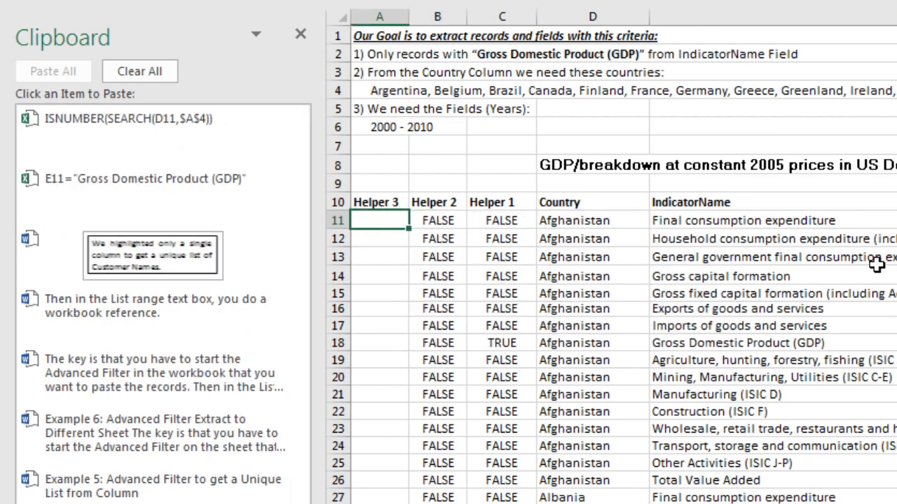
pyautogui.write('=and')
pyautogui.press('Tab')
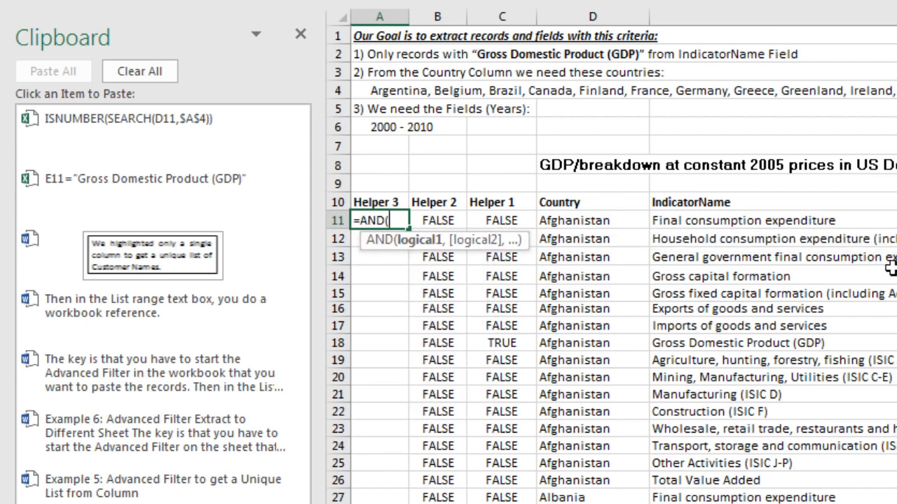
pyautogui.click(154, 201)
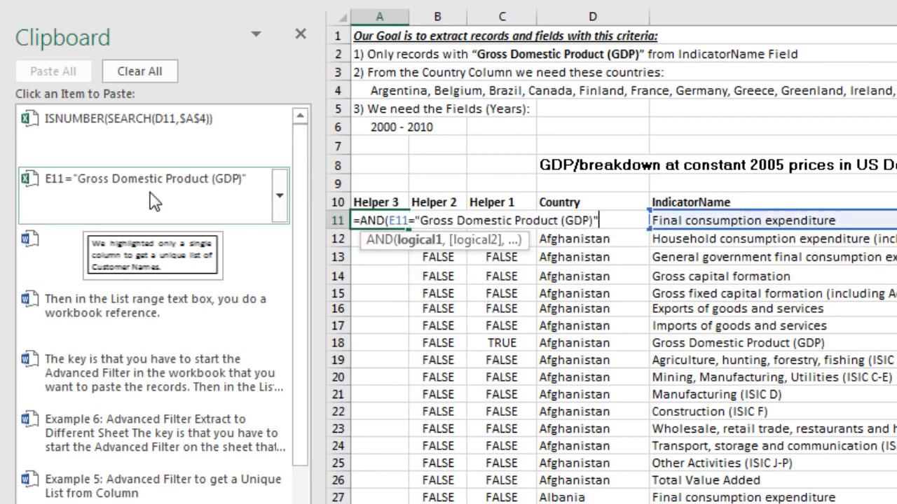
pyautogui.click(427, 240)
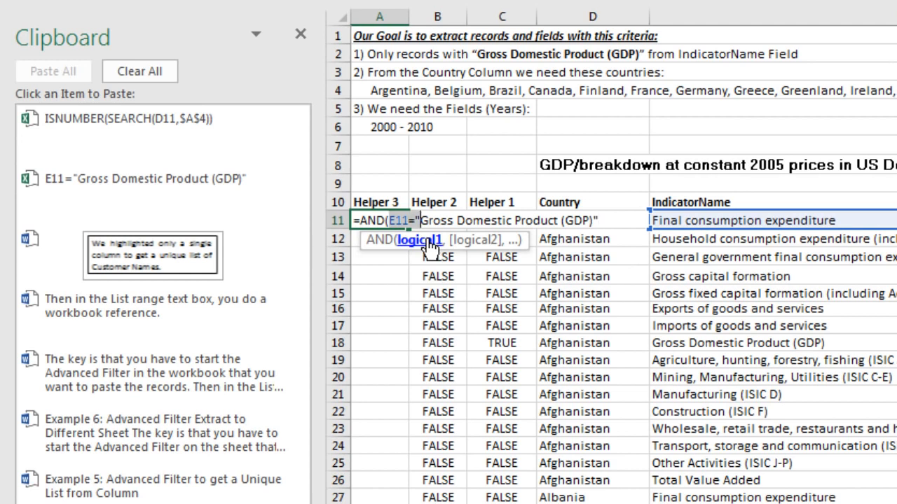
pyautogui.click(602, 220)
pyautogui.write(',')
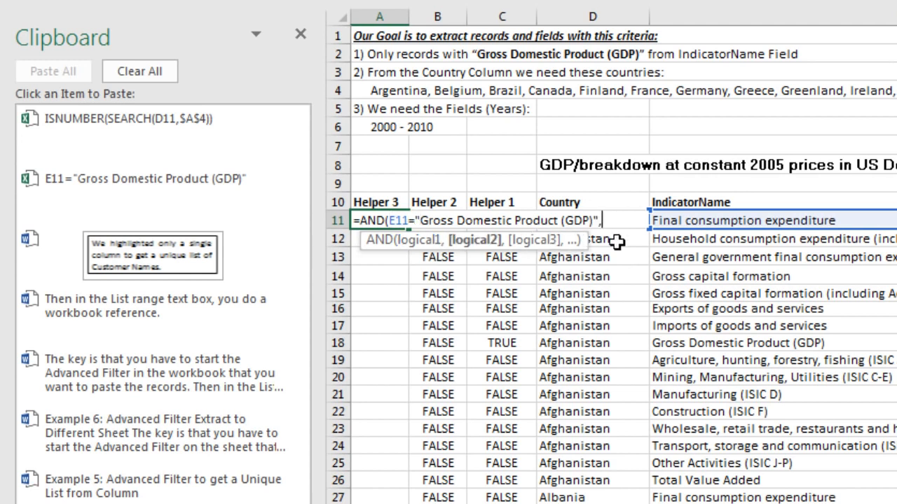
pyautogui.click(117, 145)
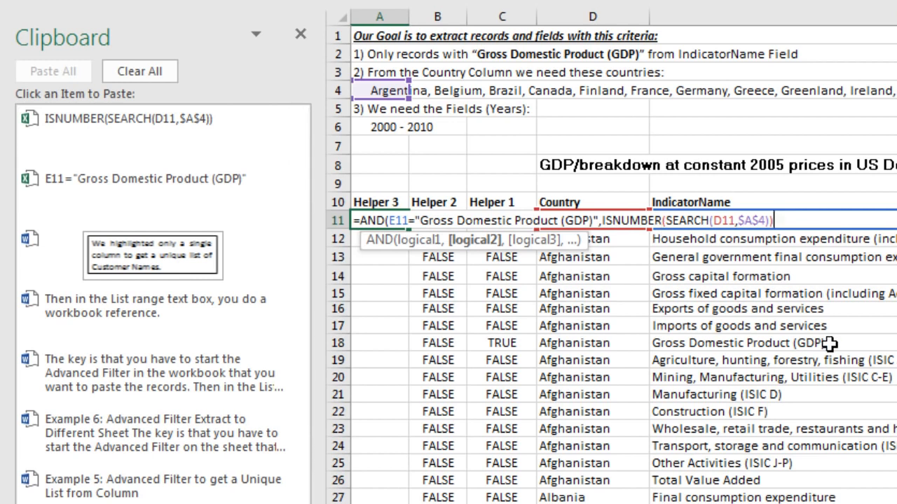
pyautogui.write(')')
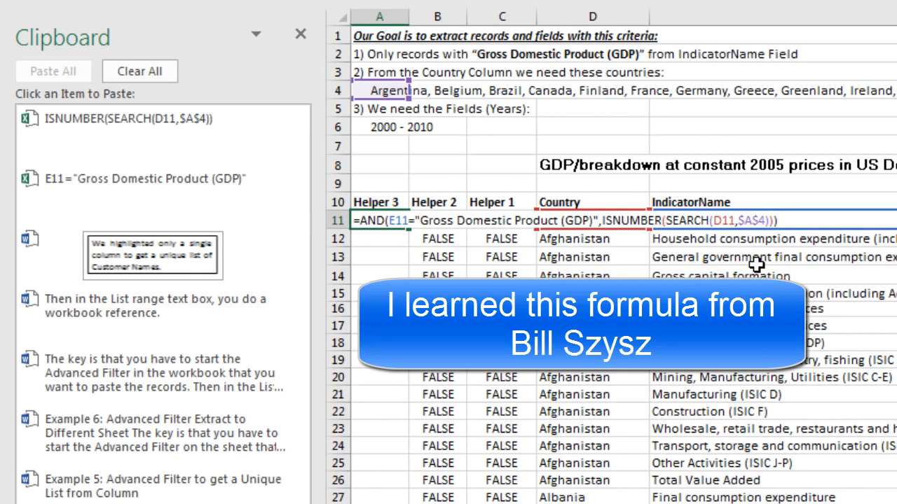
pyautogui.hotkey('ctrl', 'Return')
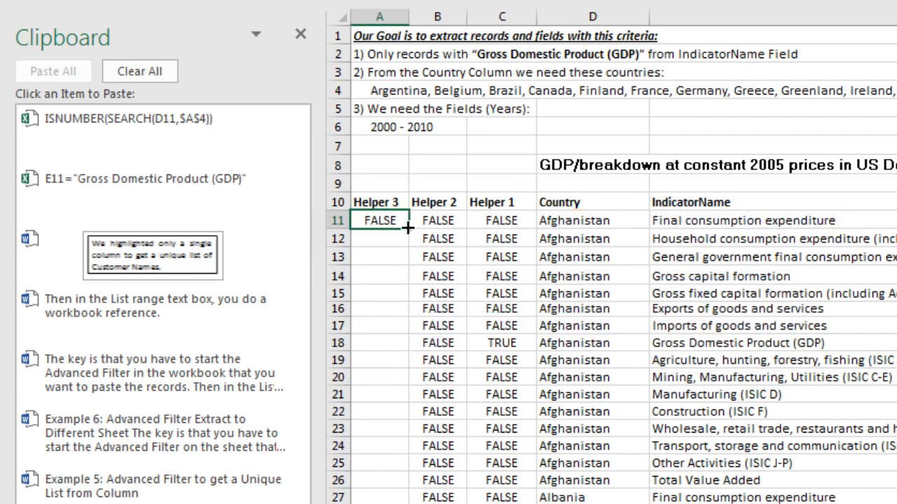
# Step: Fill the Helper 3 formula down the whole column and check it on Argentina's Gross Domestic Product (GDP) record in row 135
pyautogui.doubleClick(407, 227)
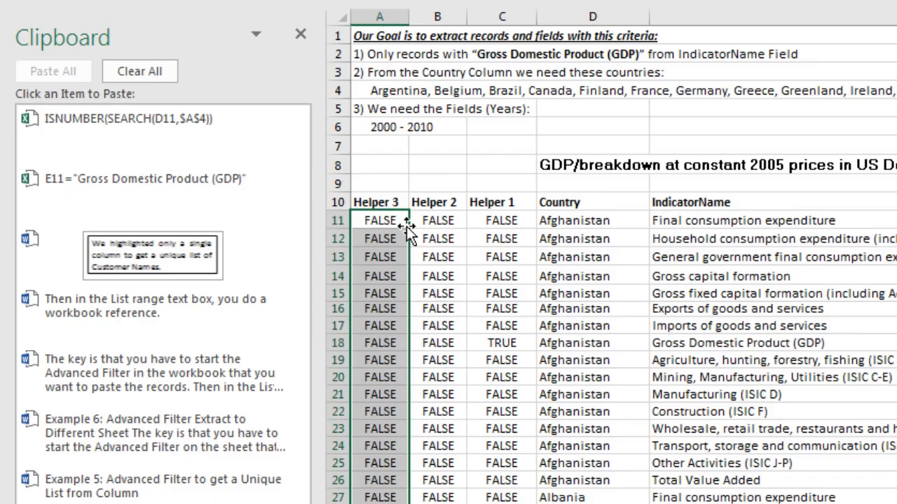
pyautogui.scroll(-20, 407, 227)
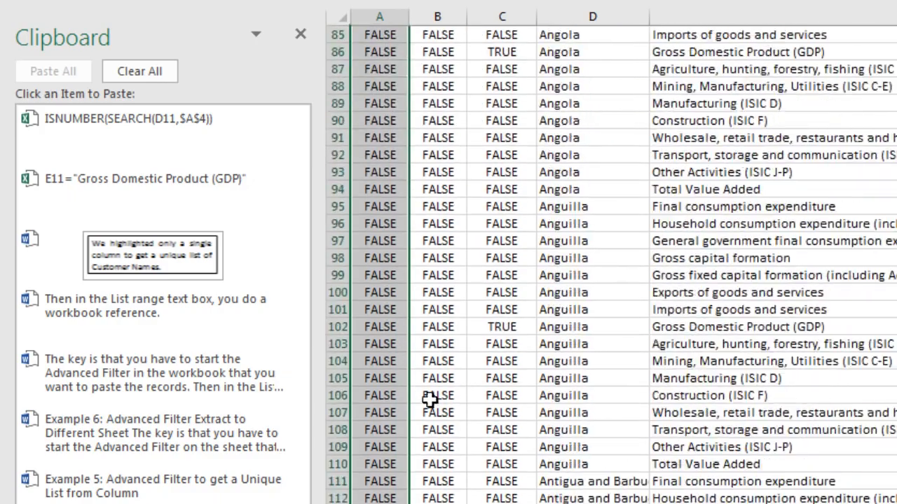
pyautogui.scroll(-7, 425, 384)
pyautogui.click(219, 297)
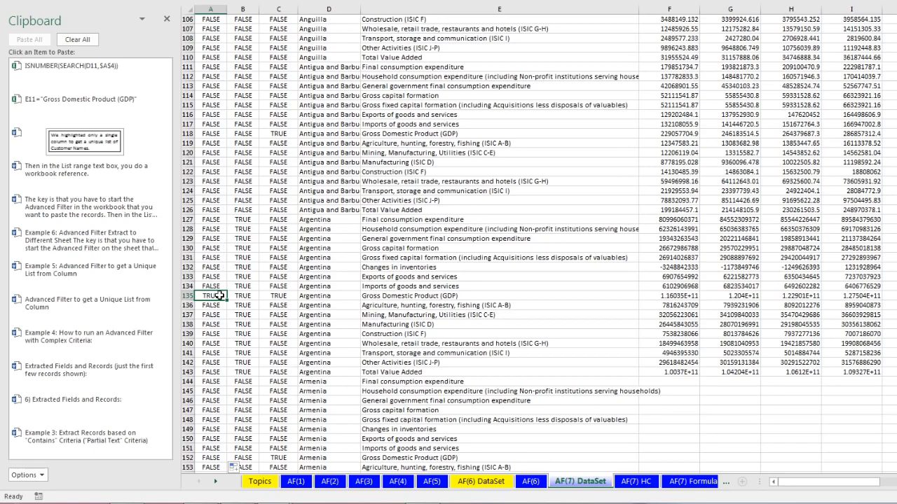
# Step: Copy the Helper 3 heading from A10 to B3 on the AF(7) HC sheet and enter TRUE below it in B4
pyautogui.scroll(20, 223, 293)
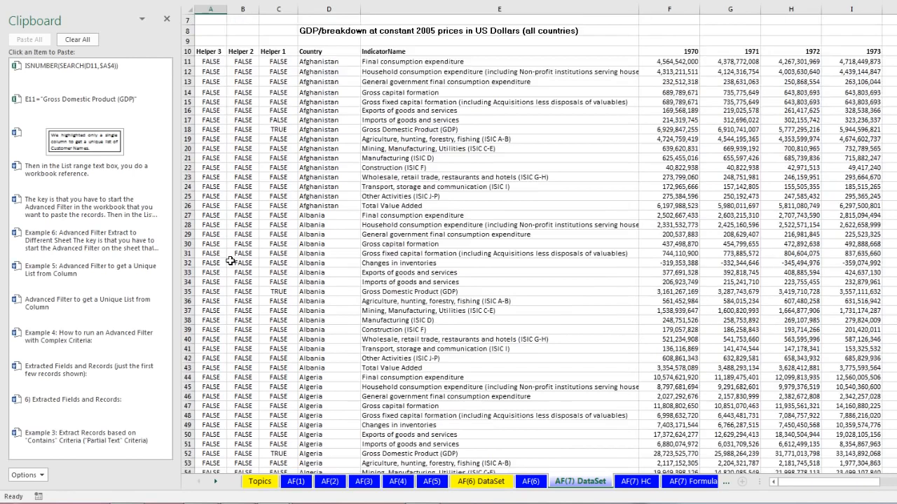
pyautogui.scroll(2, 231, 261)
pyautogui.click(219, 114)
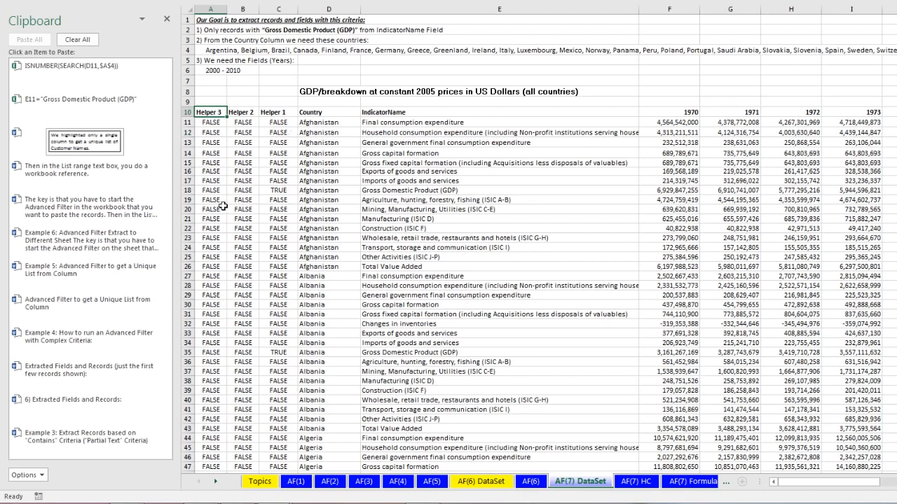
pyautogui.hotkey('ctrl', 'c')
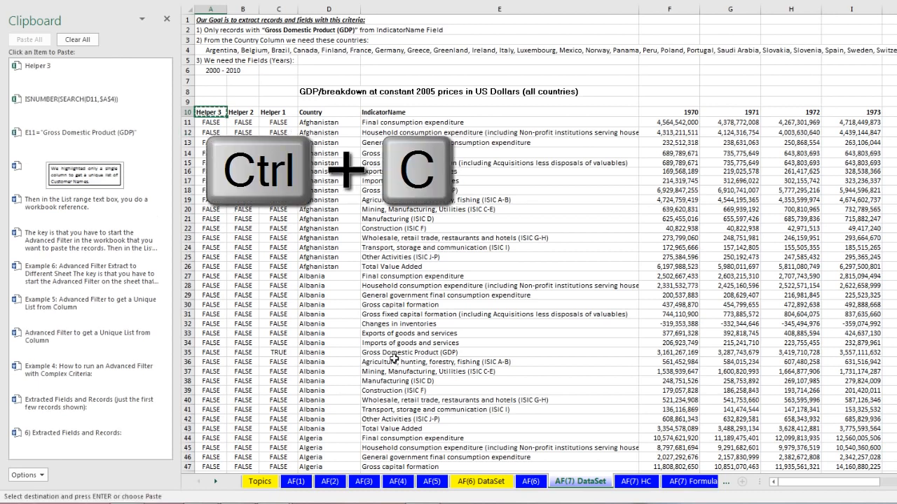
pyautogui.click(628, 488)
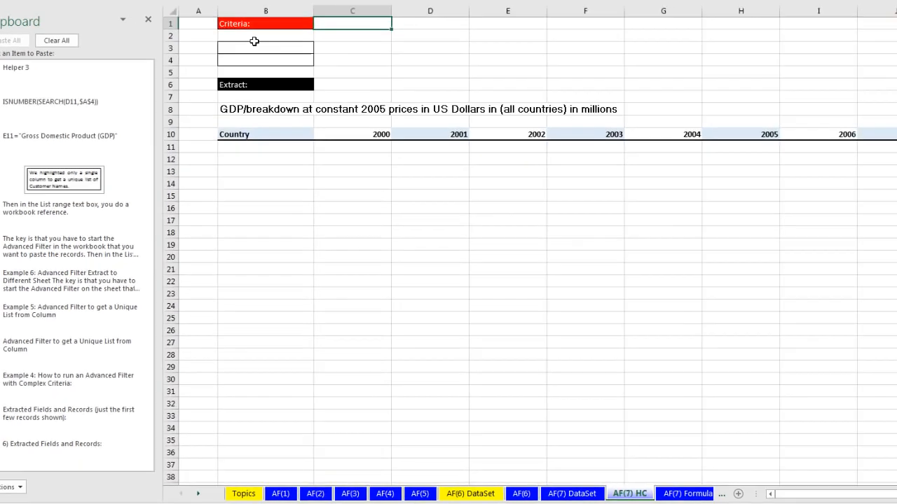
pyautogui.click(249, 49)
pyautogui.hotkey('ctrl', 'v')
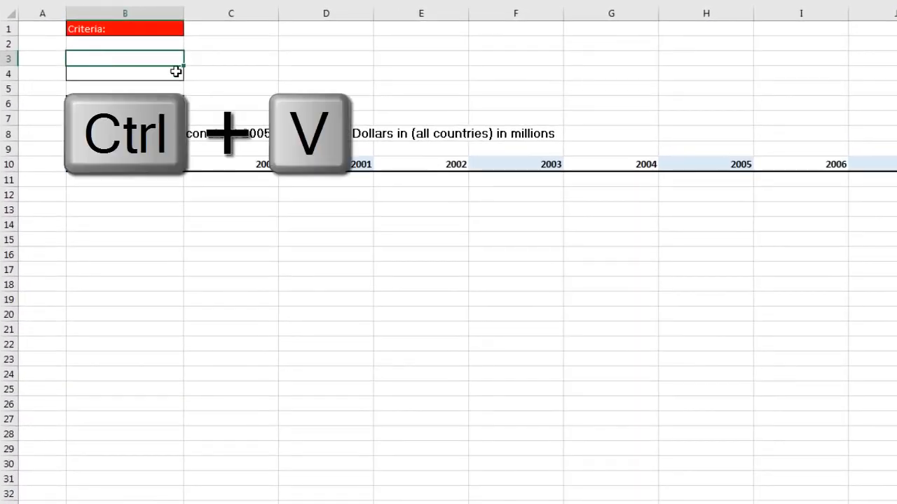
pyautogui.click(129, 73)
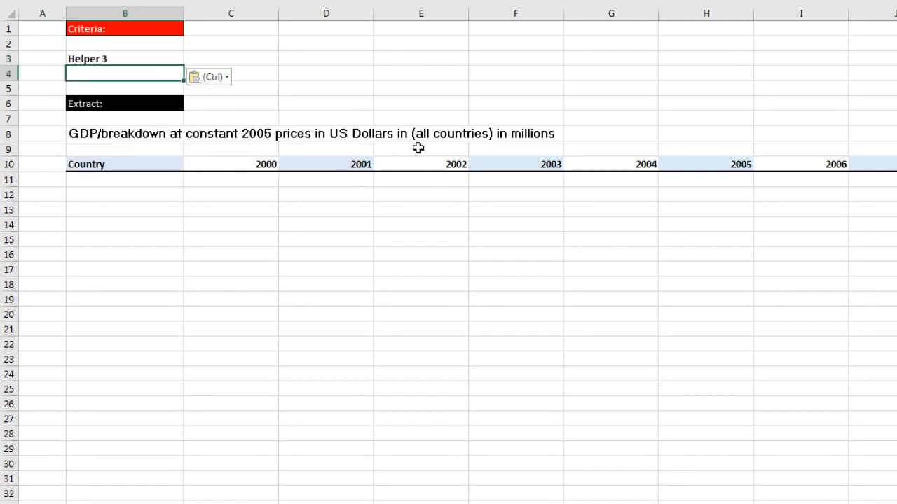
pyautogui.write('TRUE')
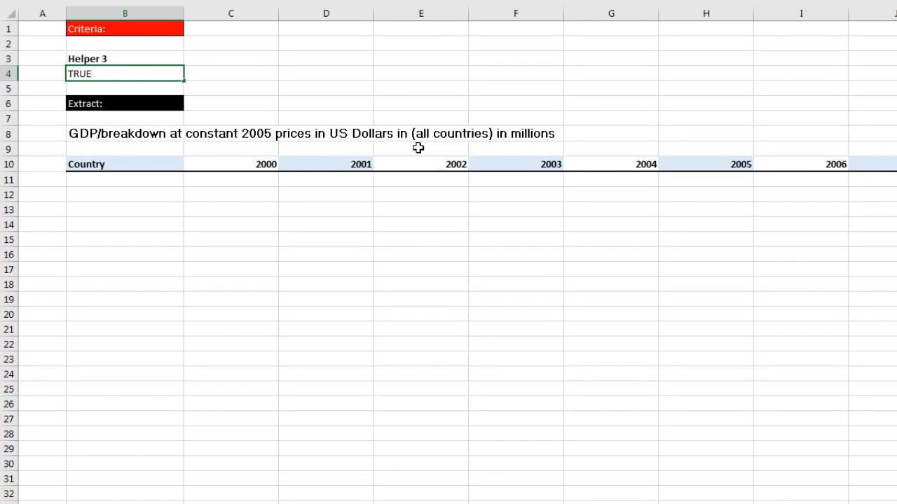
pyautogui.press('Return')
# Step: Compare the Country and year headings in row 10 of AF(7) HC with the field headings on AF(7) DataSet
pyautogui.press('Down')
pyautogui.press('Down')
pyautogui.press('Down')
pyautogui.press('Down')
pyautogui.press('Down')
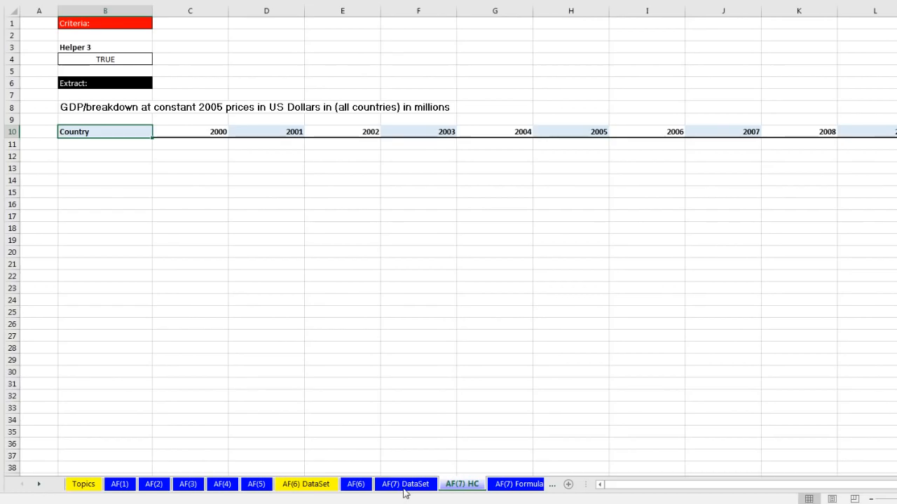
pyautogui.click(405, 484)
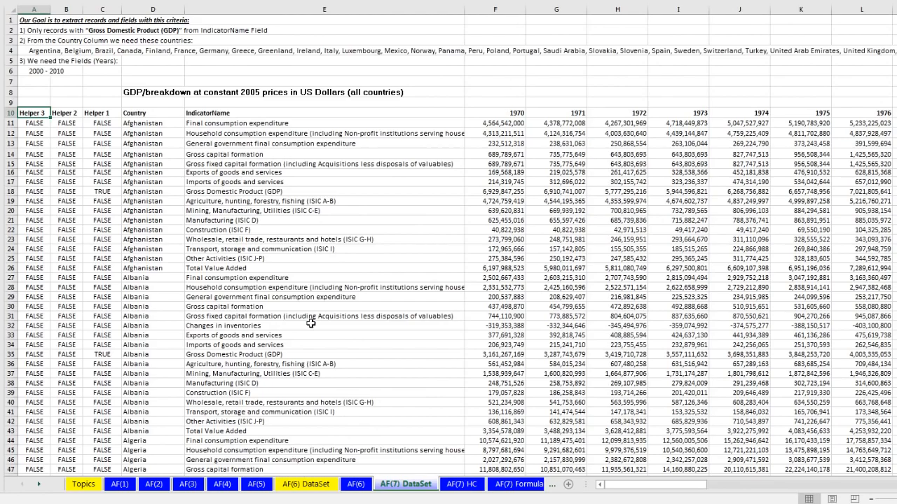
pyautogui.click(143, 116)
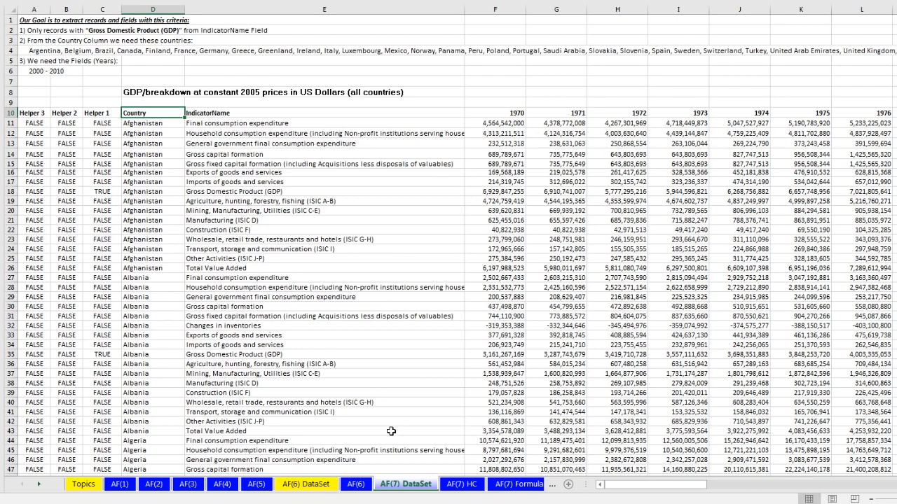
pyautogui.click(459, 486)
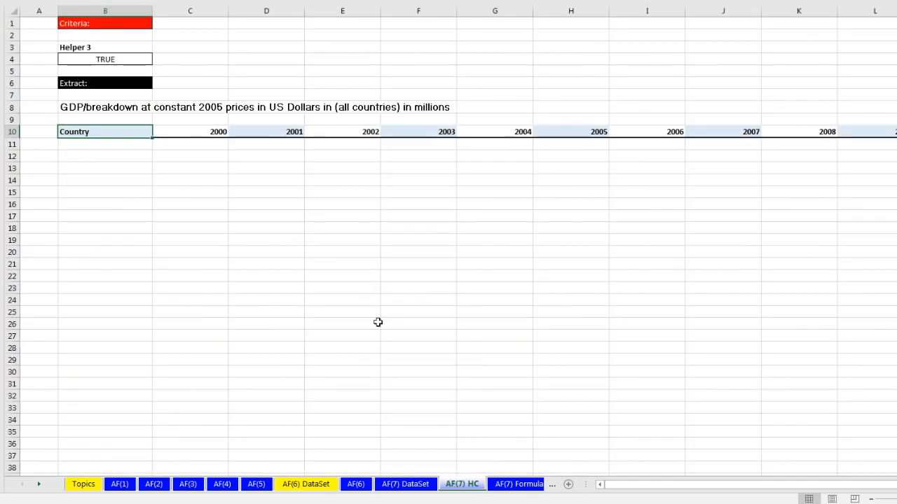
pyautogui.moveTo(121, 129); pyautogui.dragTo(874, 131)
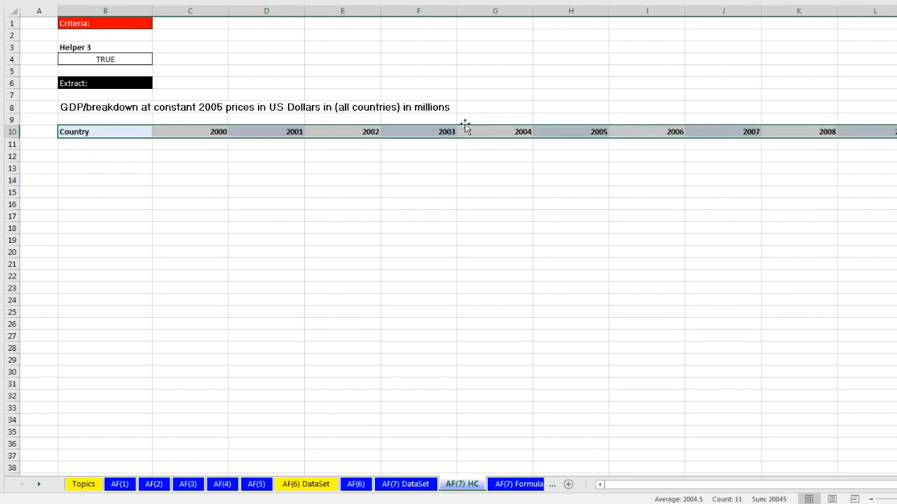
# Step: Start an Advanced Filter from B12 on AF(7) HC that copies to another location, with list range A10:AW3695 on AF(7) DataSet
pyautogui.click(124, 153)
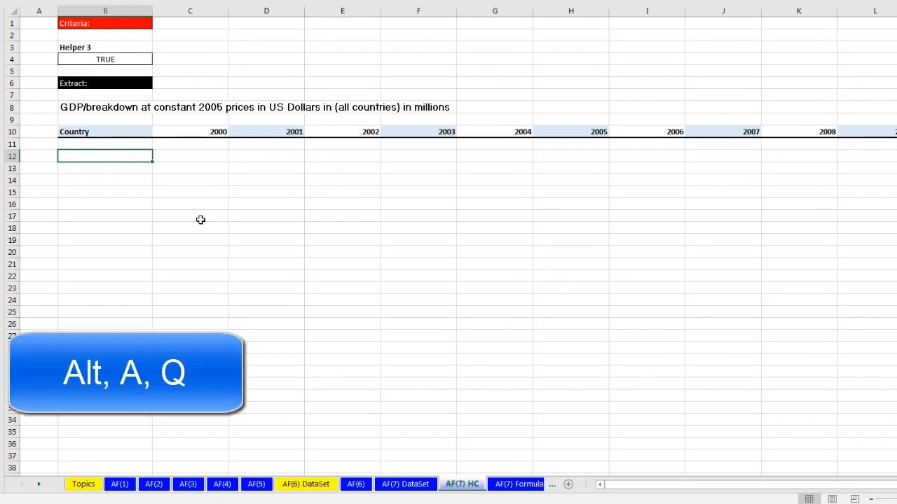
pyautogui.hotkey('alt', 'a')
pyautogui.press('q')
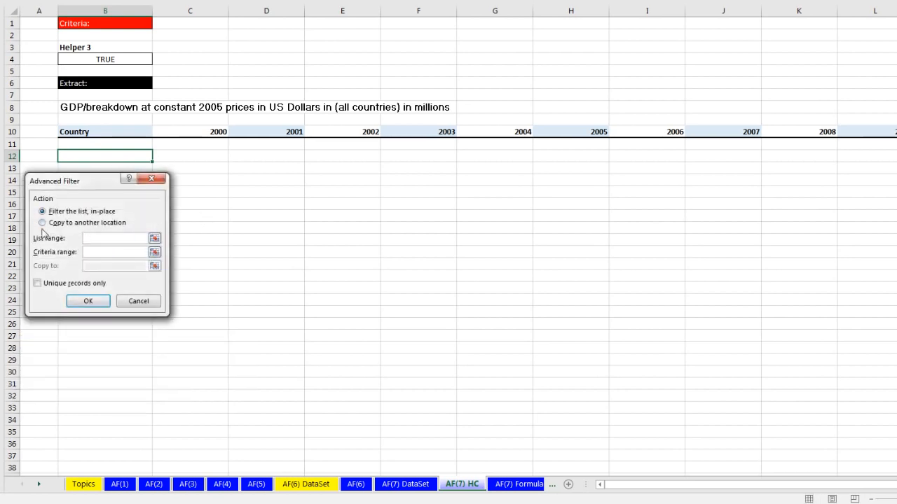
pyautogui.click(42, 223)
pyautogui.click(94, 239)
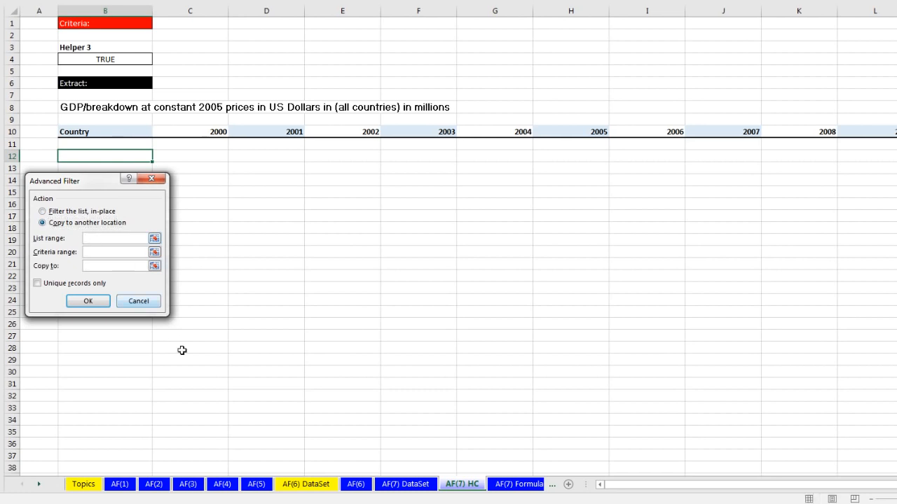
pyautogui.click(410, 486)
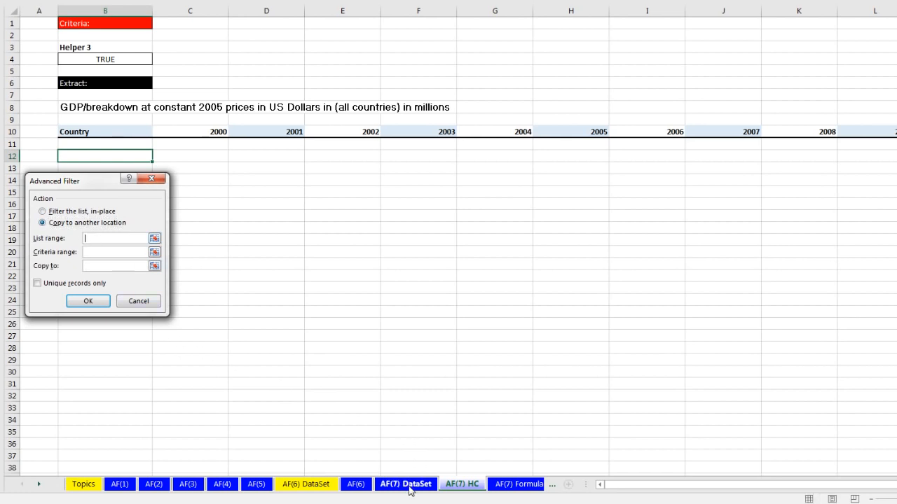
pyautogui.click(33, 112)
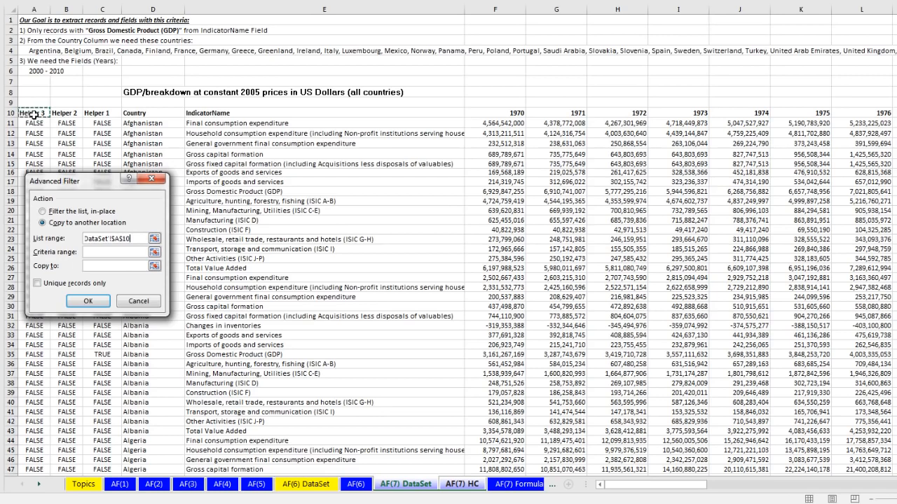
pyautogui.hotkey('ctrl', 'shift', 'Right')
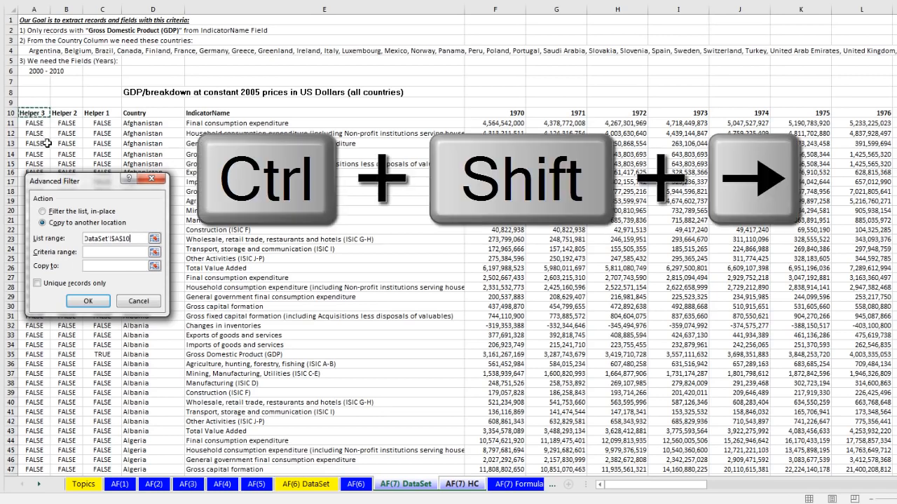
pyautogui.hotkey('ctrl', 'shift', 'Down')
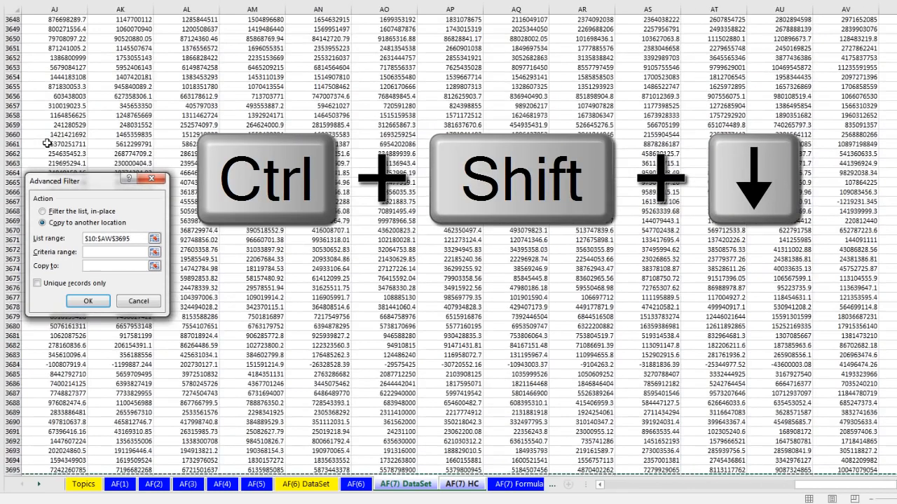
# Step: Set the criteria range to B3:B4 and the copy-to range to B10:M10 on AF(7) HC, and run the filter
pyautogui.press('Tab')
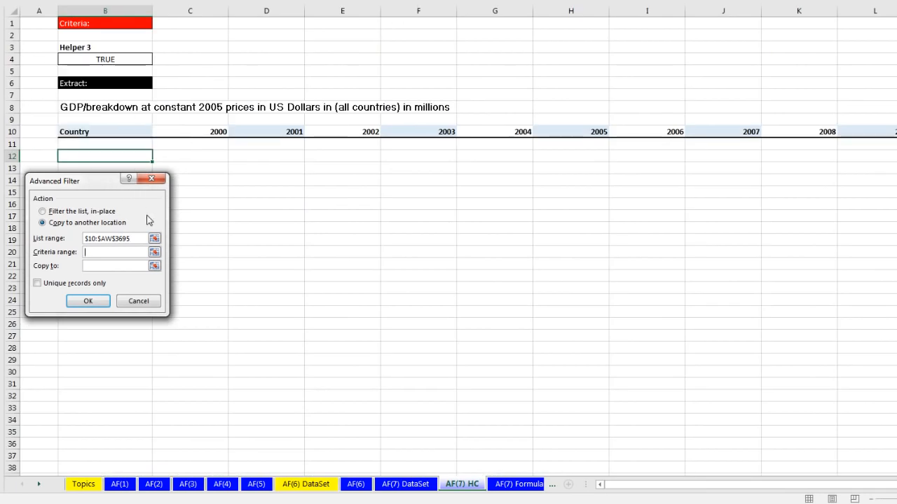
pyautogui.moveTo(96, 47); pyautogui.dragTo(96, 60)
pyautogui.click(126, 267)
pyautogui.click(84, 132)
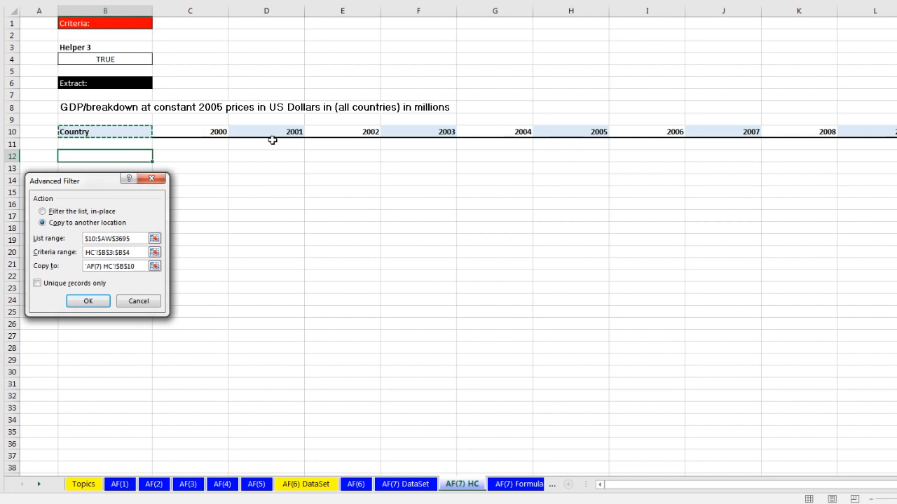
pyautogui.hotkey('ctrl', 'shift', 'Right')
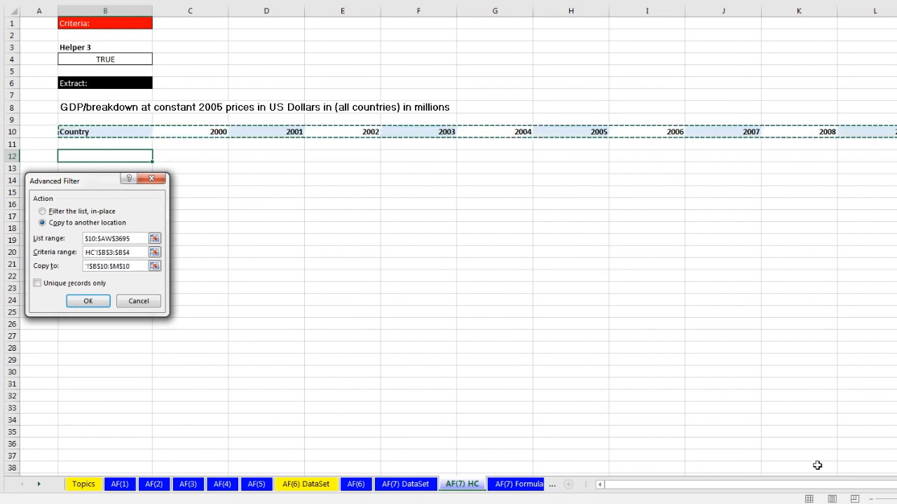
pyautogui.moveTo(813, 485); pyautogui.dragTo(732, 484)
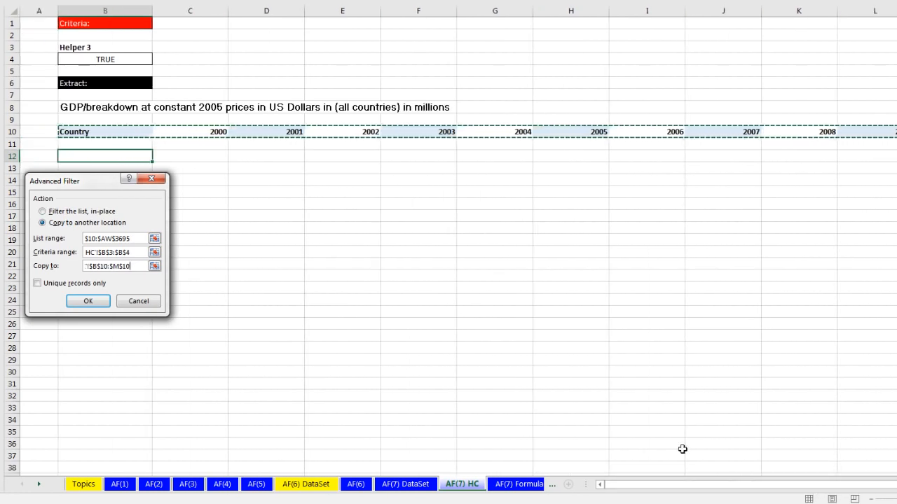
pyautogui.click(84, 301)
pyautogui.keyDown('ctrl'); pyautogui.scroll(-1, 290, 266); pyautogui.keyUp('ctrl')
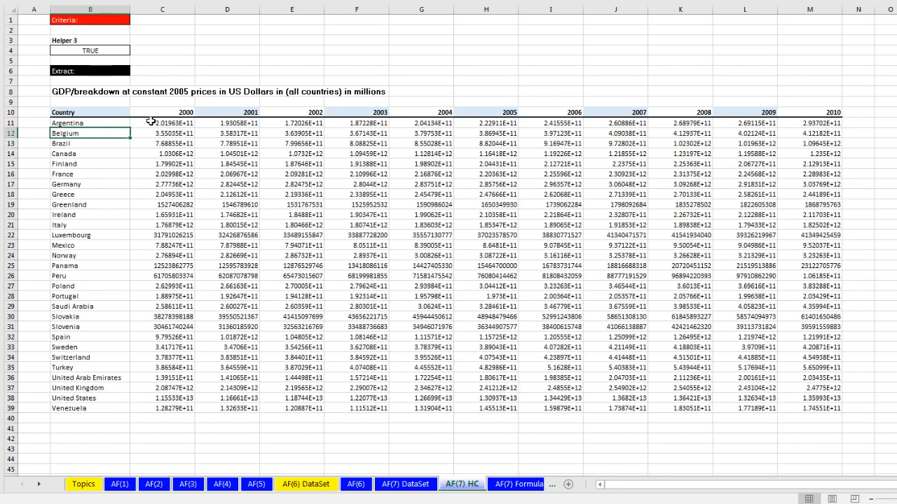
# Step: Set the extracted GDP values in C11:M39 to Number format with a thousands separator and zero decimal places
pyautogui.moveTo(150, 121); pyautogui.dragTo(812, 410)
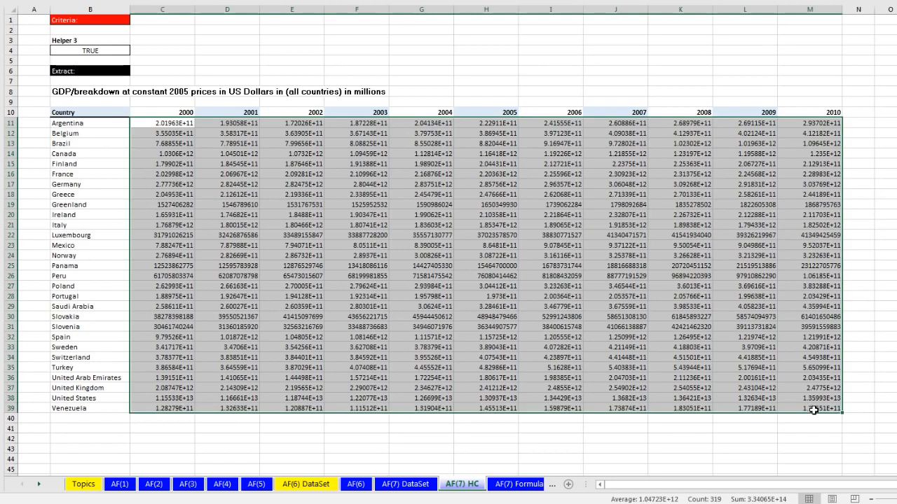
pyautogui.hotkey('ctrl', '1')
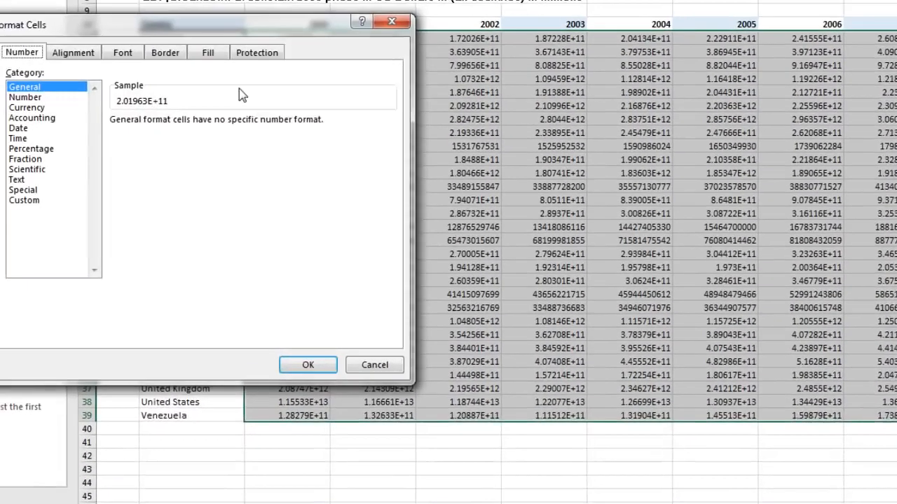
pyautogui.click(48, 85)
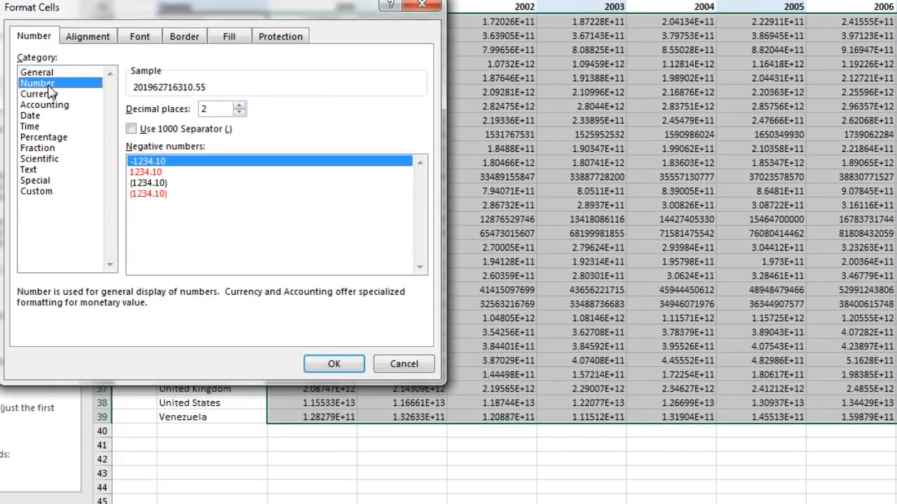
pyautogui.click(132, 129)
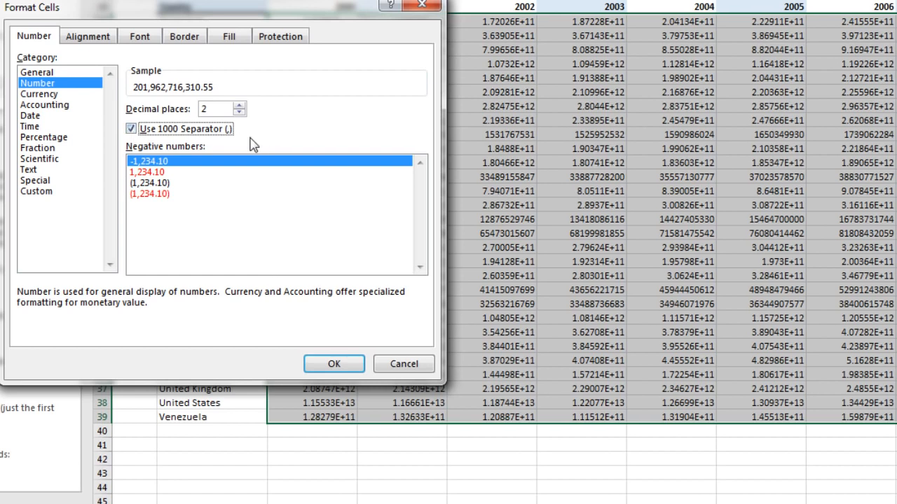
pyautogui.click(238, 112)
pyautogui.click(239, 112)
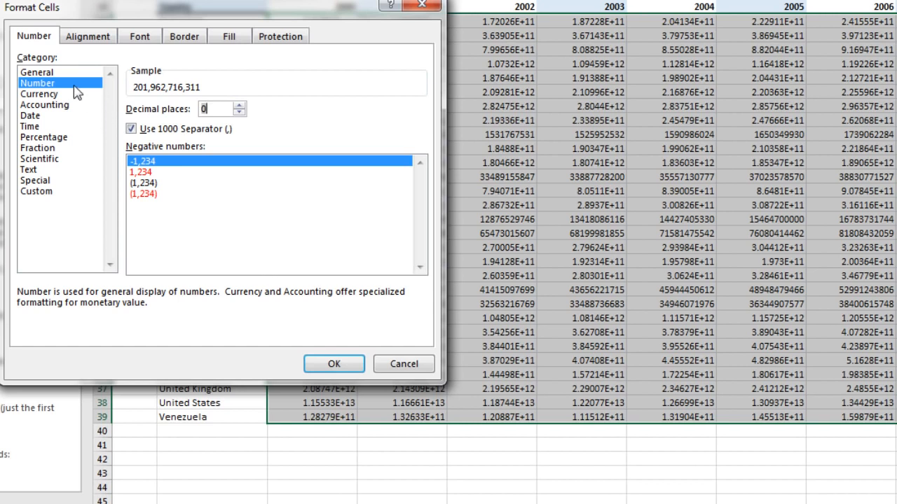
# Step: Apply the custom number format #,##0,, to C11:M39 and narrow columns C to M to a uniform width
pyautogui.click(47, 198)
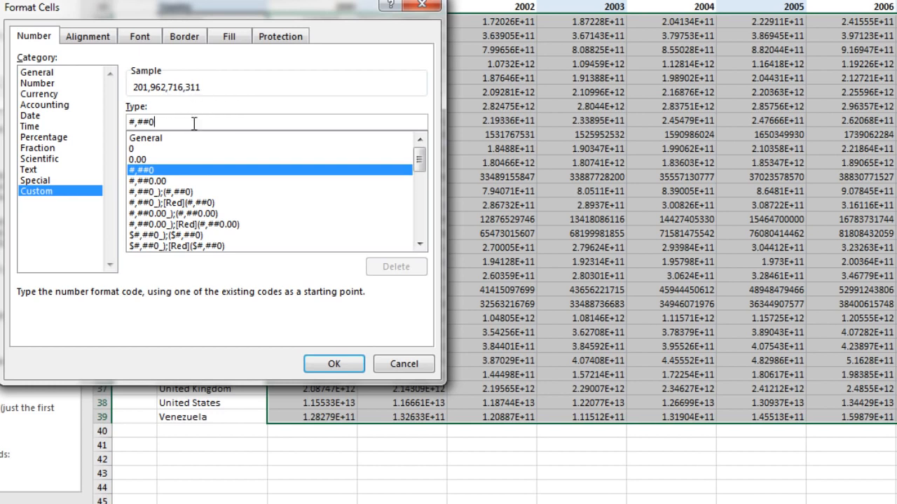
pyautogui.write(',')
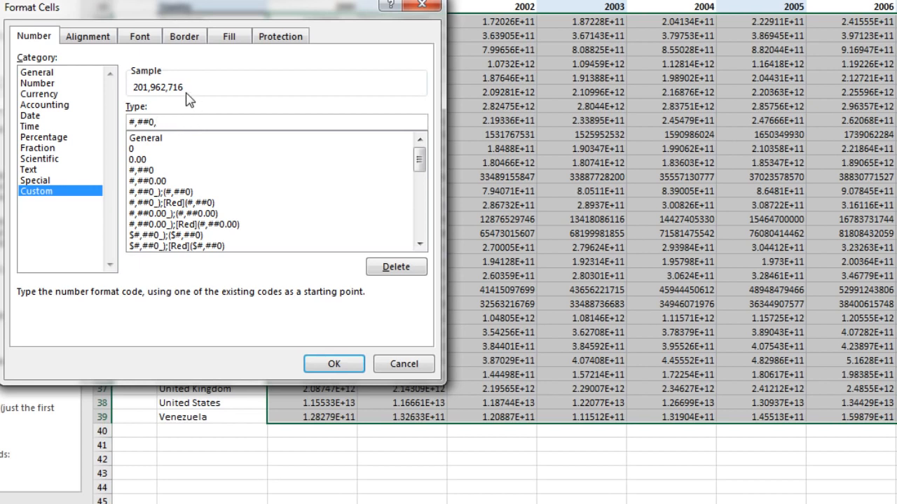
pyautogui.write(',')
pyautogui.click(344, 367)
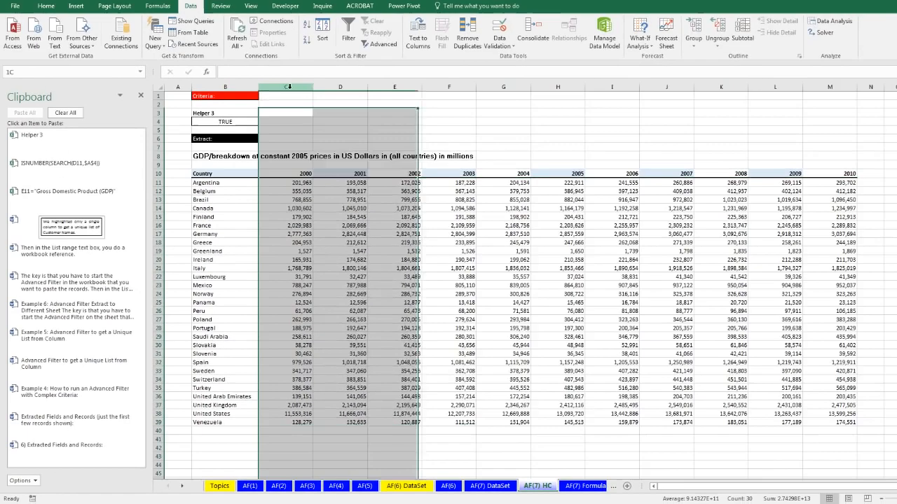
pyautogui.moveTo(286, 86); pyautogui.dragTo(812, 109)
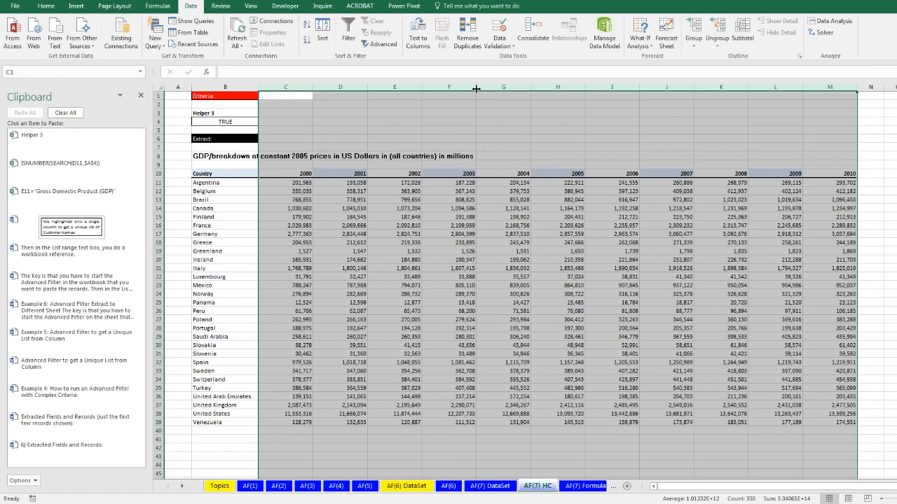
pyautogui.moveTo(476, 89); pyautogui.dragTo(456, 84)
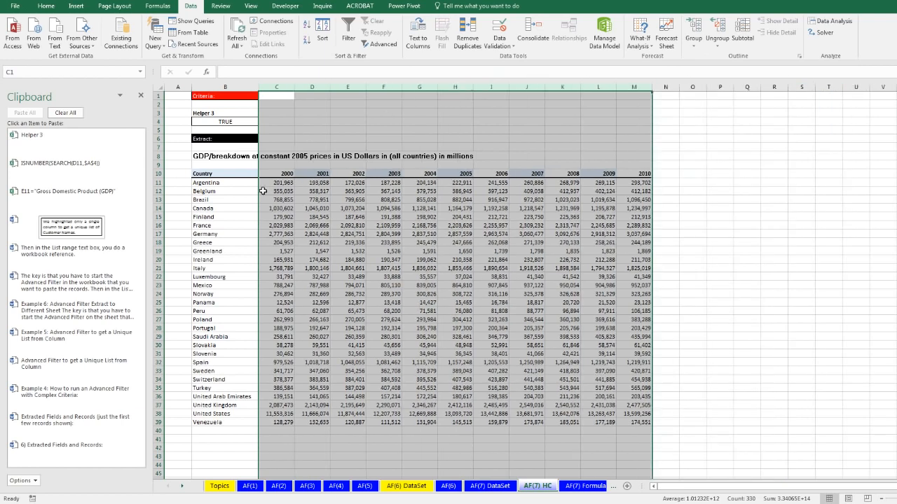
# Step: Fill rows 11 to 39 of the Country, 2001, 2003, 2005, 2007 and 2009 columns with Blue, Accent 1, Lighter 80%
pyautogui.moveTo(222, 182); pyautogui.dragTo(224, 423)
pyautogui.moveTo(307, 182); pyautogui.dragTo(317, 419)
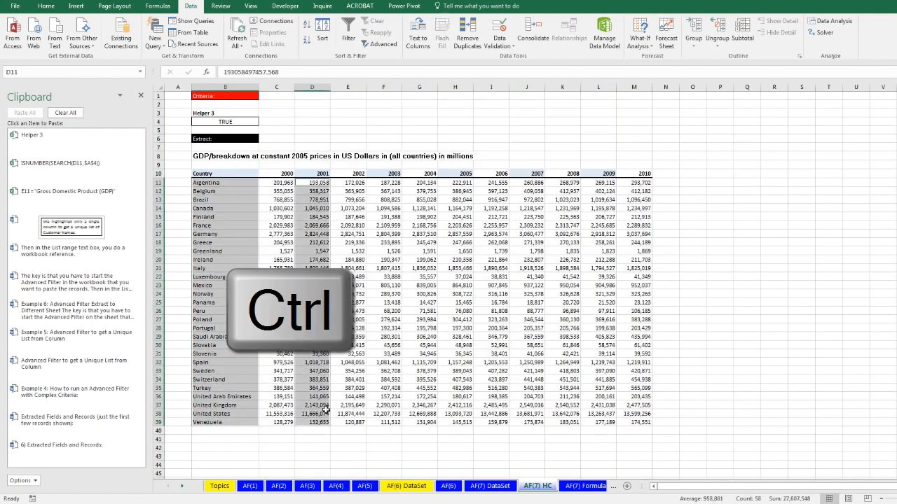
pyautogui.moveTo(385, 180); pyautogui.dragTo(390, 423)
pyautogui.moveTo(453, 181); pyautogui.dragTo(457, 423)
pyautogui.moveTo(527, 182); pyautogui.dragTo(536, 424)
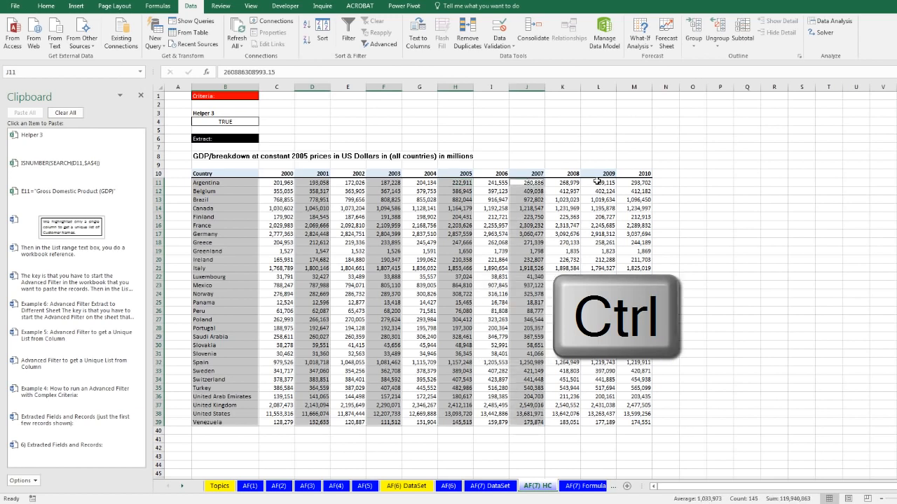
pyautogui.moveTo(597, 181); pyautogui.dragTo(603, 424)
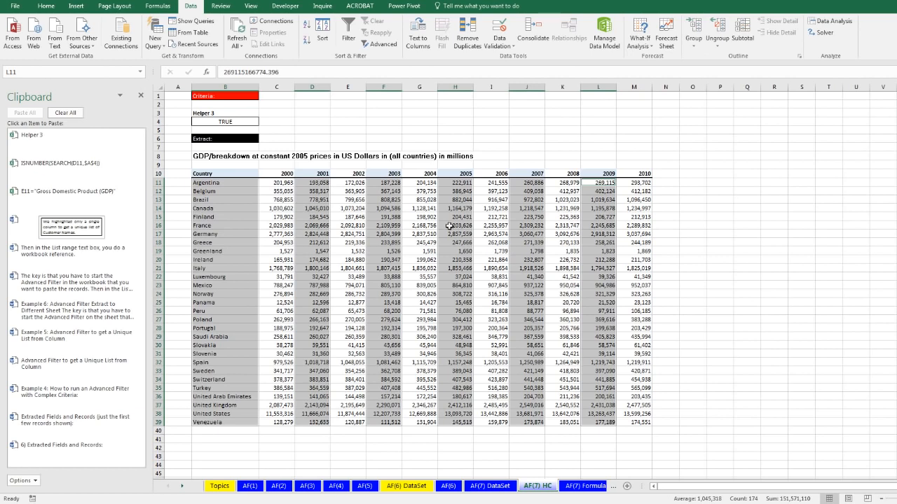
pyautogui.click(46, 7)
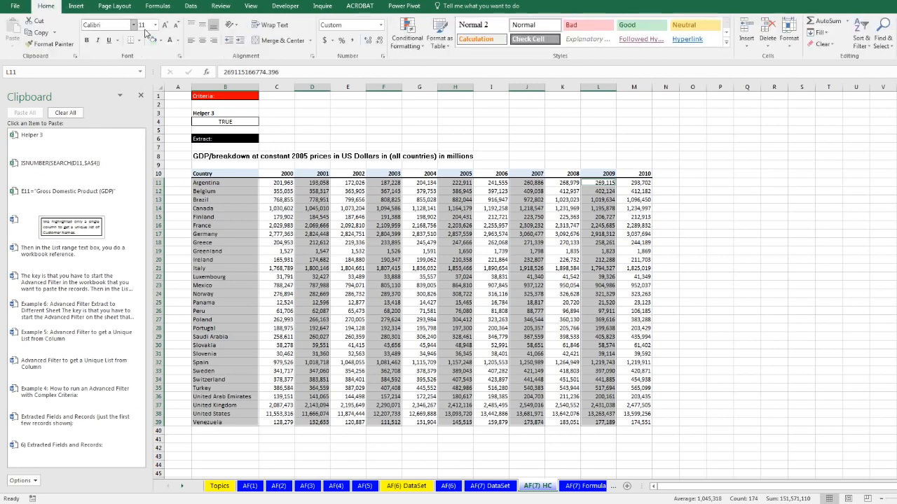
pyautogui.click(161, 41)
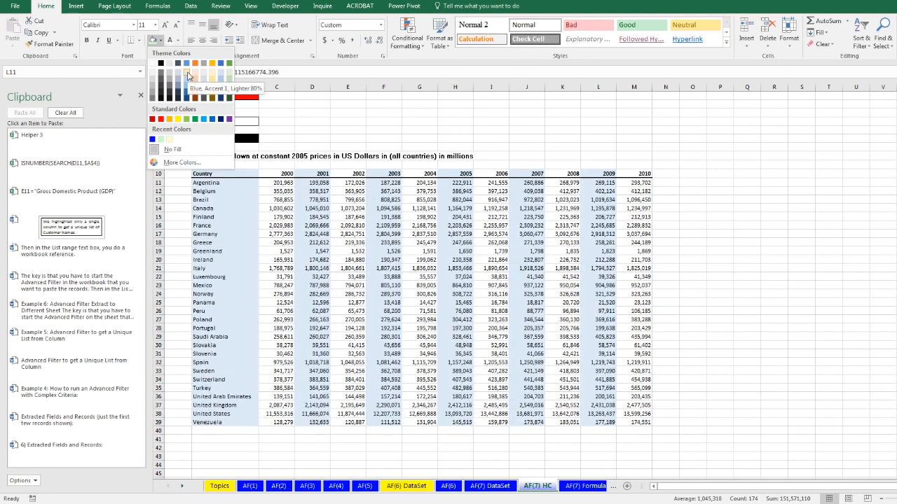
pyautogui.click(188, 76)
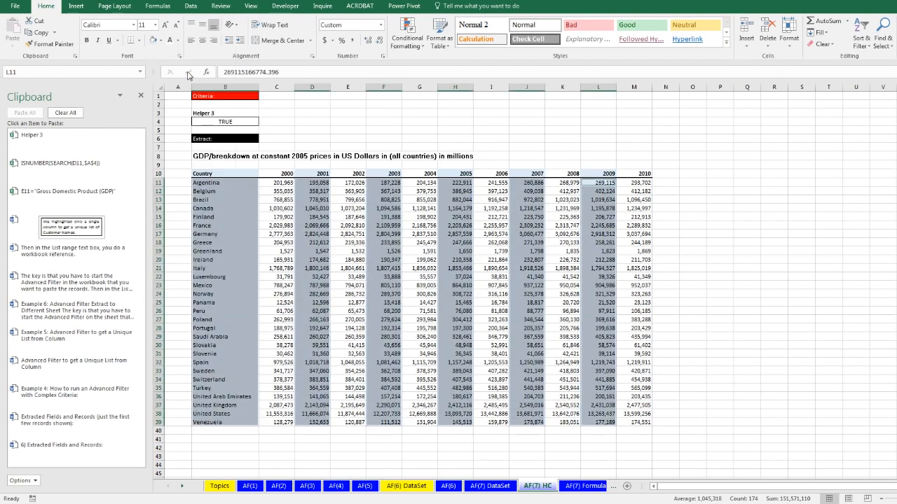
# Step: Turn off the gridlines on the AF(7) HC sheet and deselect the shaded columns
pyautogui.click(250, 6)
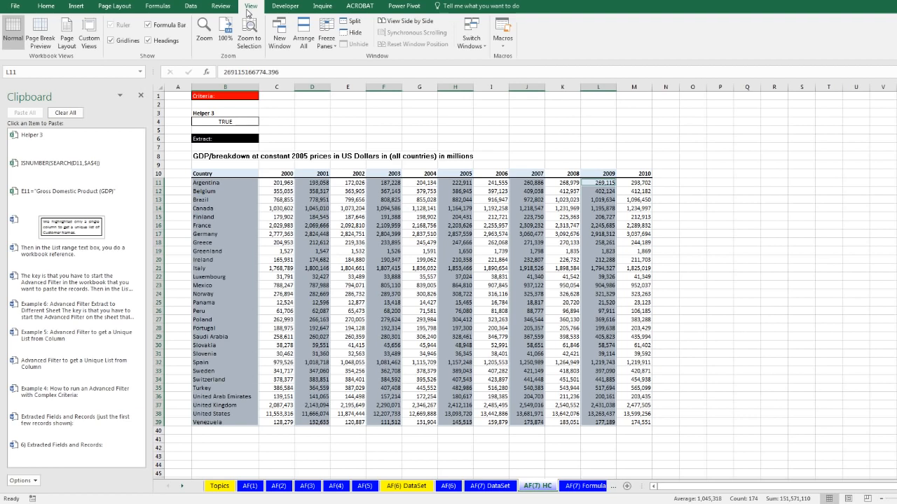
pyautogui.click(110, 40)
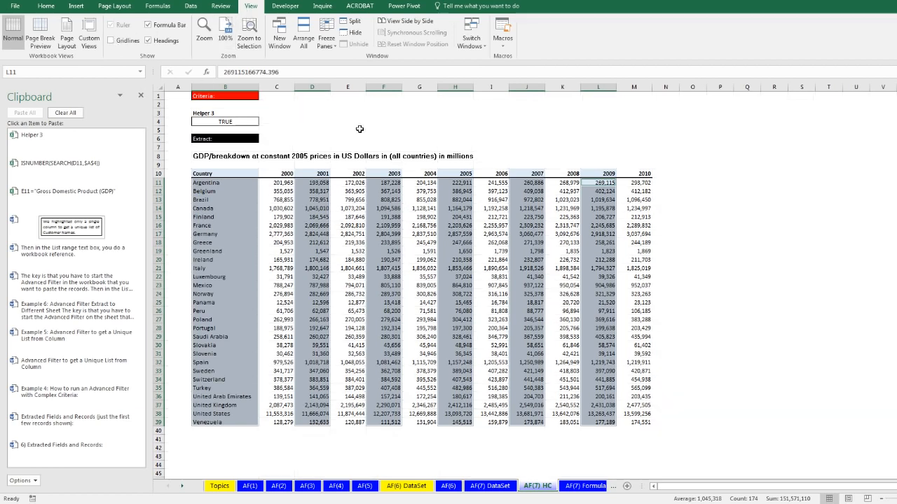
pyautogui.click(359, 123)
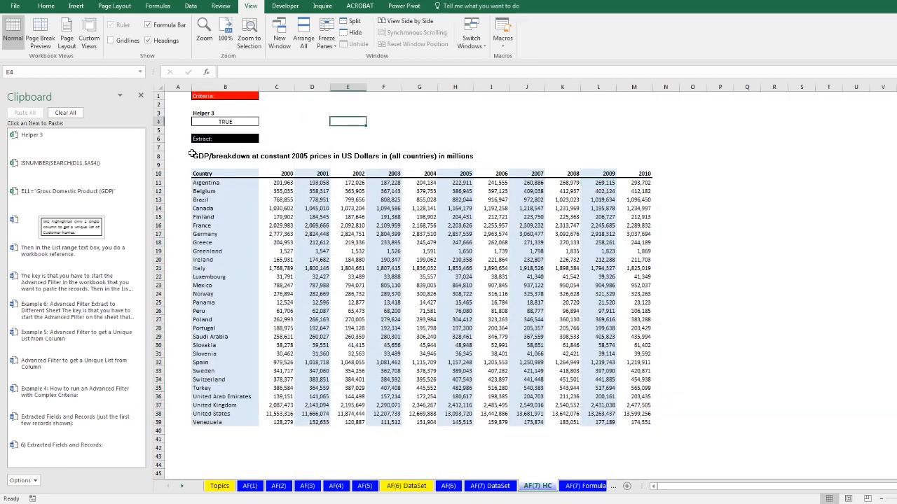
# Step: Set up the page for the GDP report in B8:M39 with landscape orientation, scaled to fit 1 page wide by 1 tall
pyautogui.moveTo(193, 156); pyautogui.dragTo(636, 423)
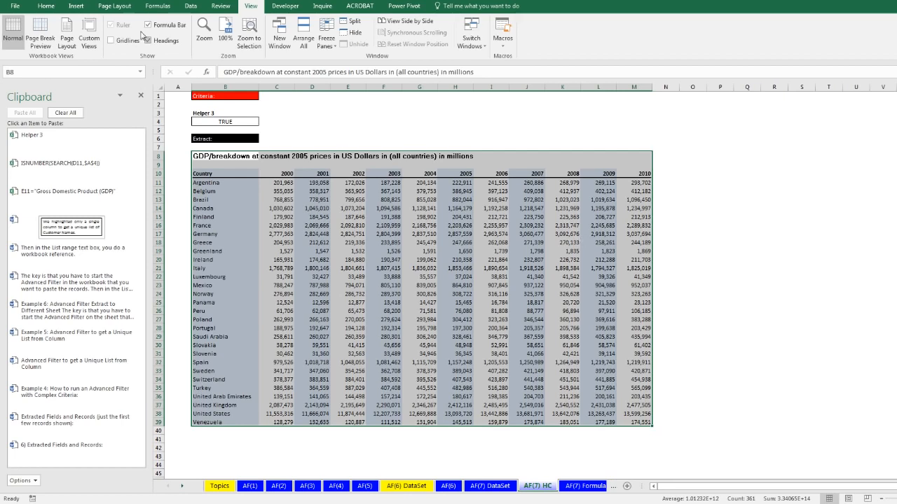
pyautogui.click(114, 6)
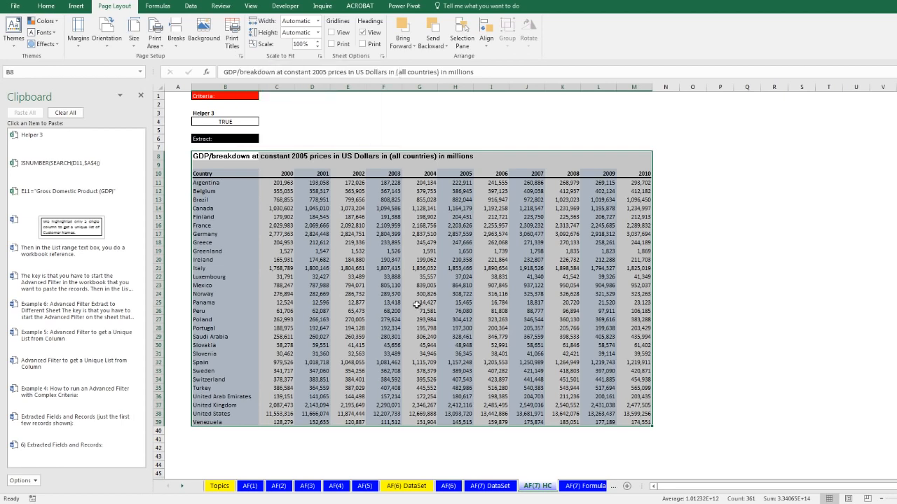
pyautogui.hotkey('alt', 'p')
pyautogui.press('s')
pyautogui.press('p')
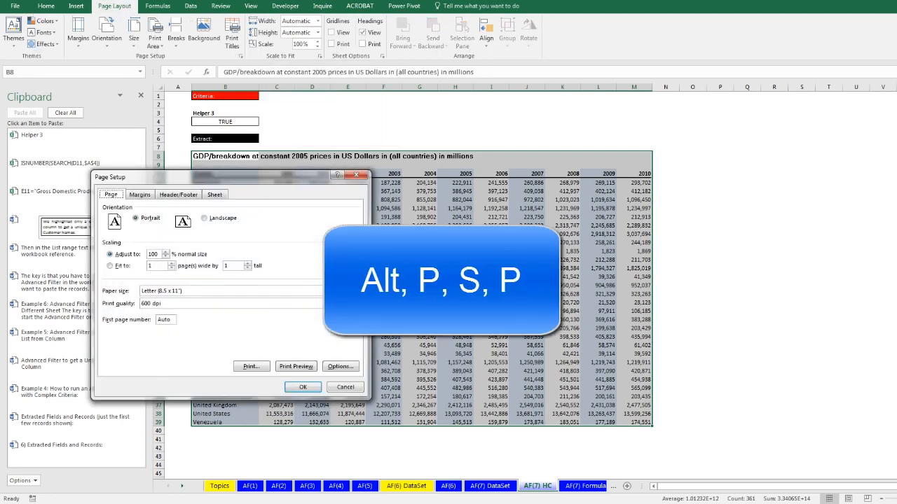
pyautogui.moveTo(300, 178); pyautogui.dragTo(534, 164)
pyautogui.click(438, 204)
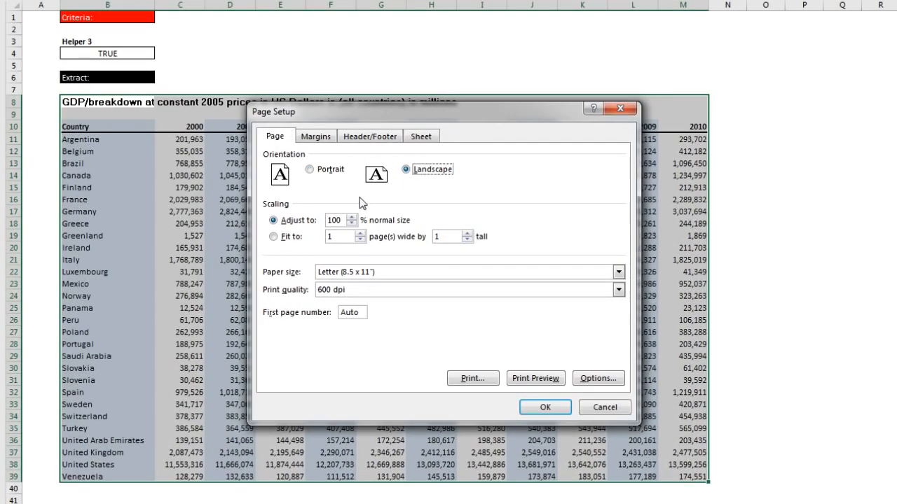
pyautogui.click(275, 239)
# Step: Center the report horizontally on the page and add the "Page 1 of ?" footer
pyautogui.click(316, 139)
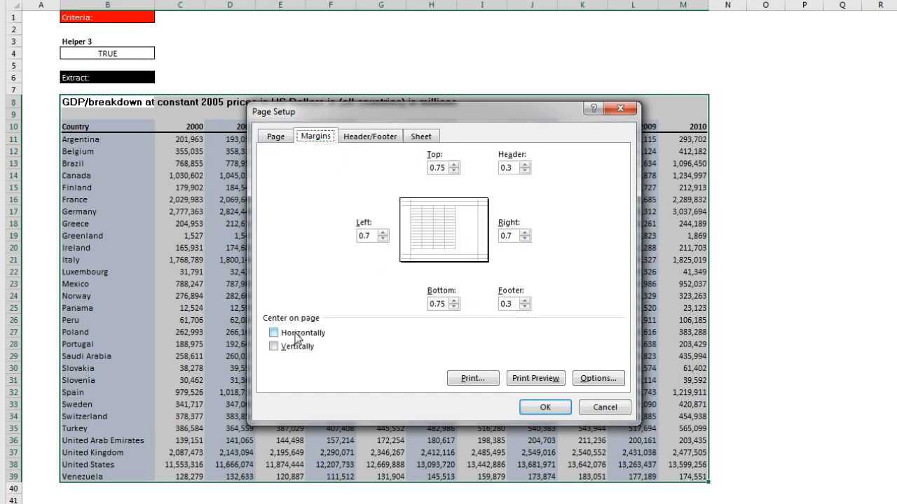
pyautogui.click(274, 334)
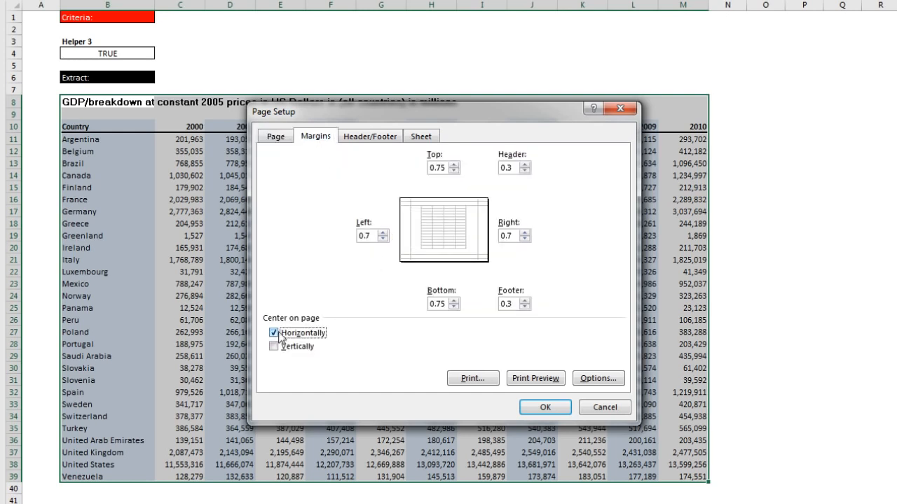
pyautogui.click(357, 140)
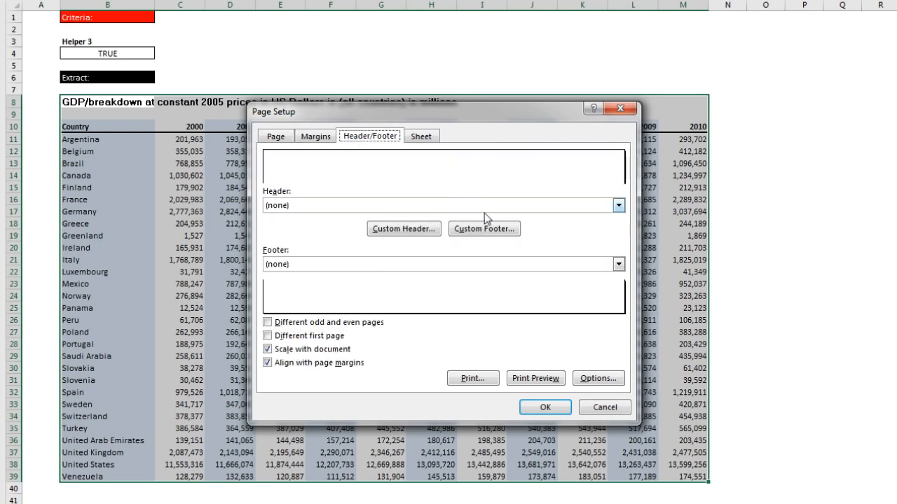
pyautogui.click(618, 265)
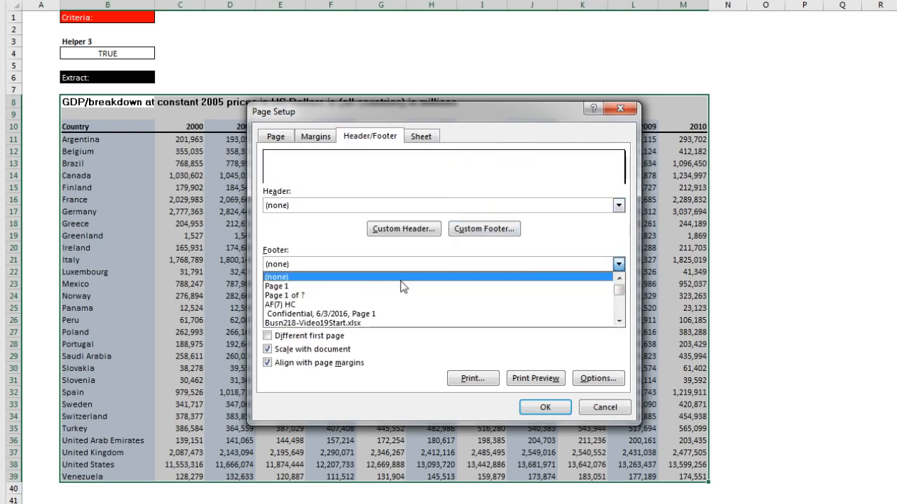
pyautogui.click(341, 296)
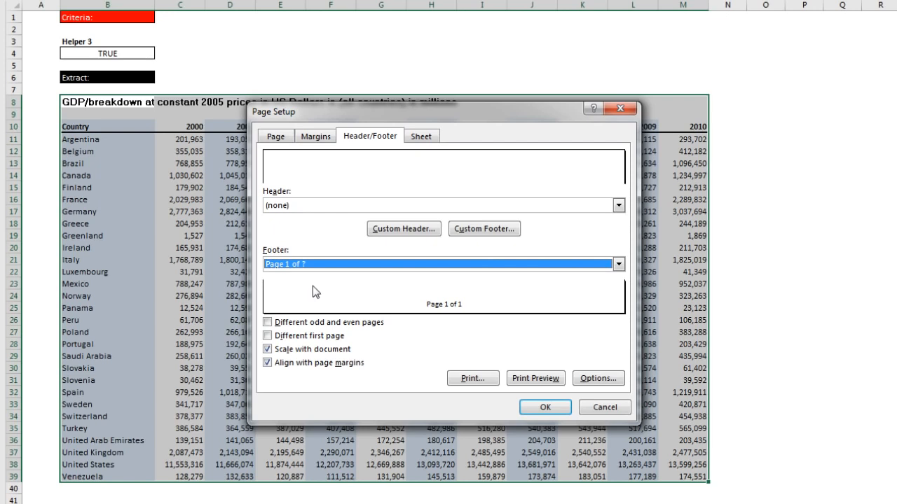
# Step: Set the print area to B8:M39, apply the page setup, and check the print preview
pyautogui.click(424, 141)
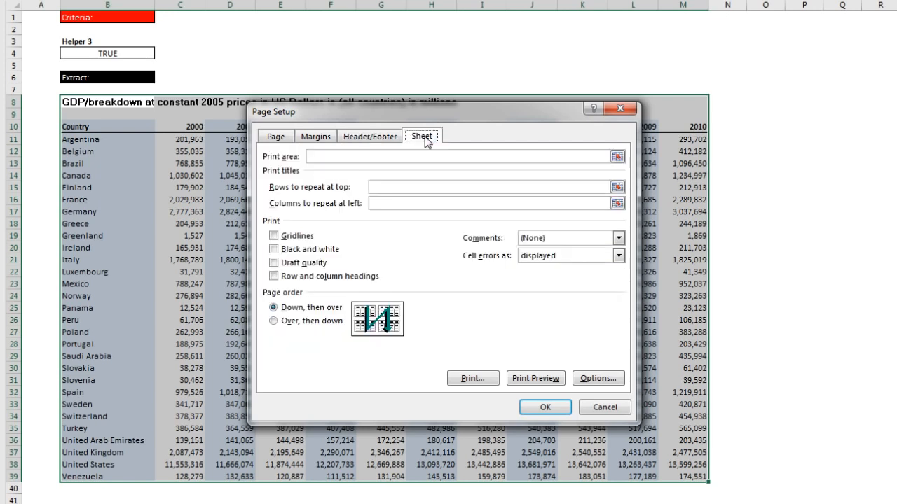
pyautogui.click(327, 158)
pyautogui.moveTo(72, 101); pyautogui.dragTo(689, 477)
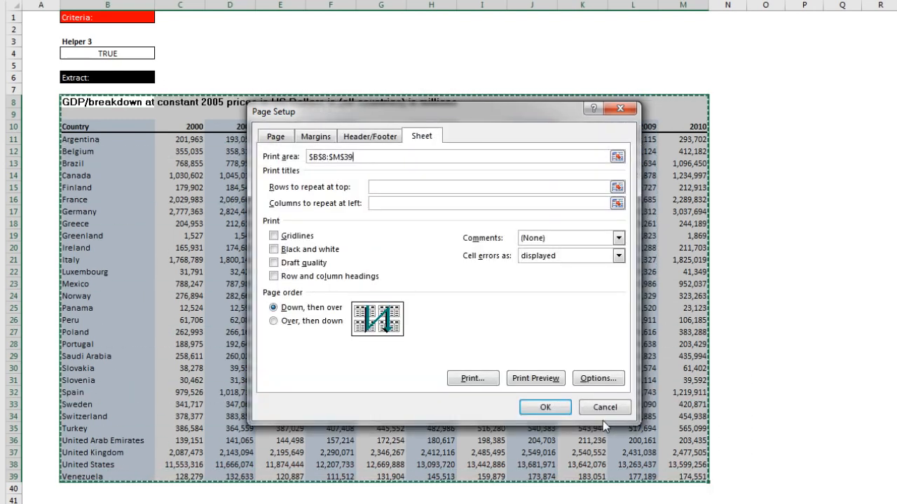
pyautogui.click(546, 408)
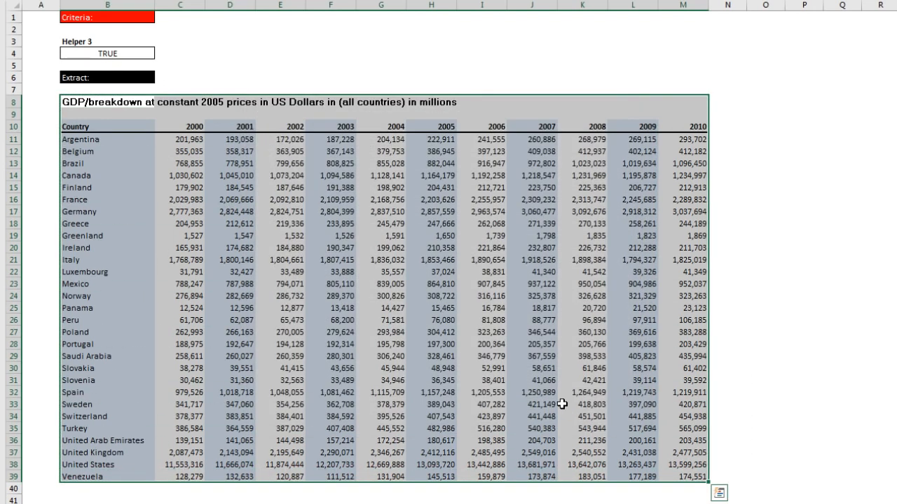
pyautogui.hotkey('ctrl', 'p')
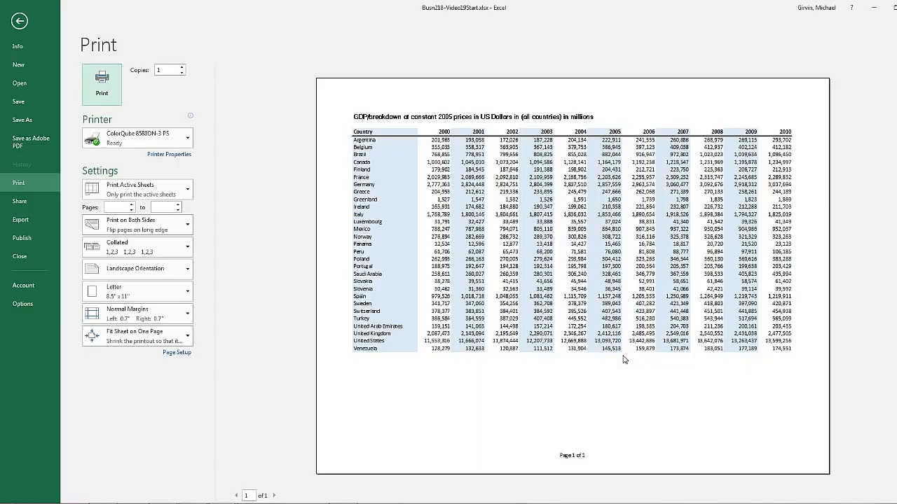
pyautogui.press('Escape')
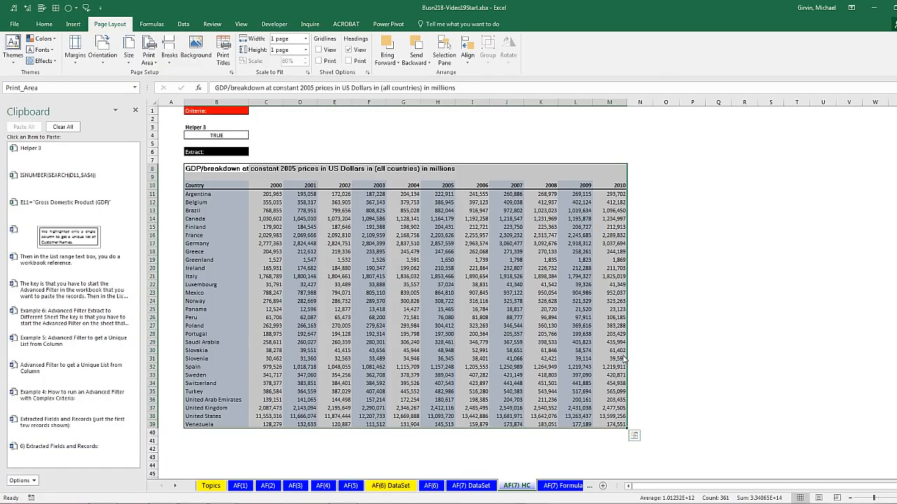
# Step: Examine the Helper 3 criteria in B4 and the AND formula in cell A11 of the AF(7) DataSet sheet
pyautogui.click(233, 136)
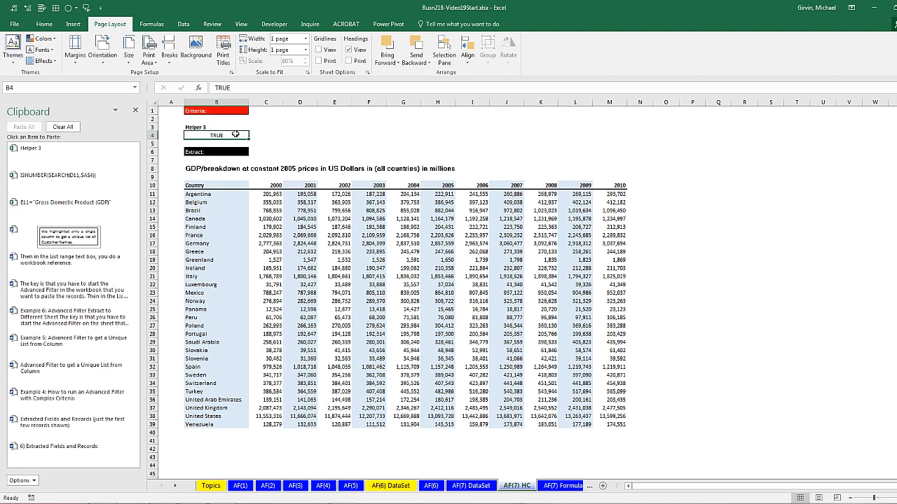
pyautogui.click(479, 487)
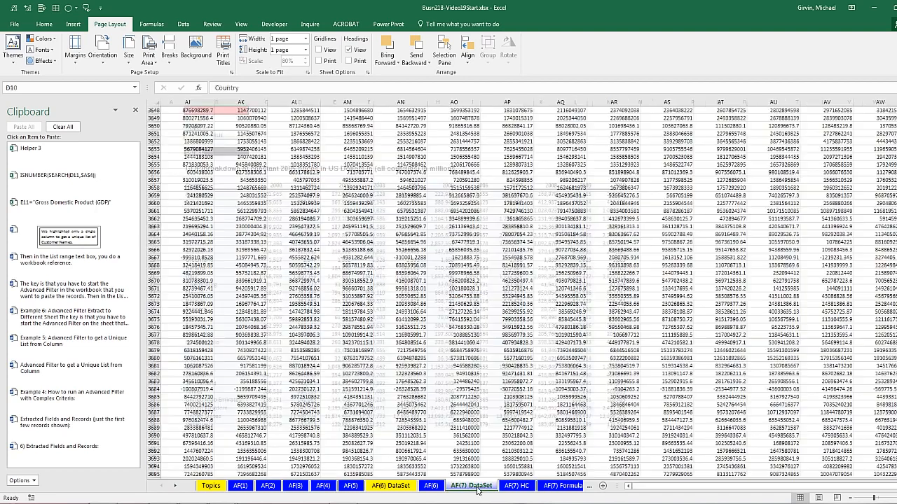
pyautogui.hotkey('ctrl', 'Home')
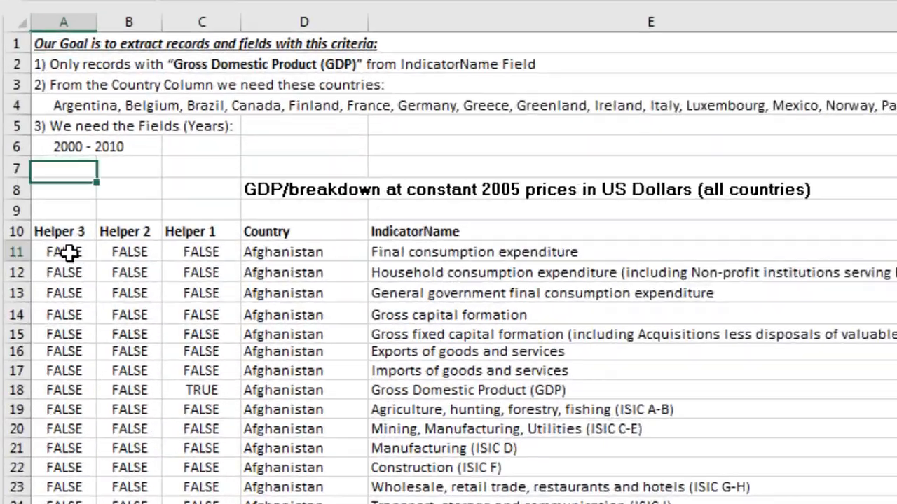
pyautogui.doubleClick(171, 202)
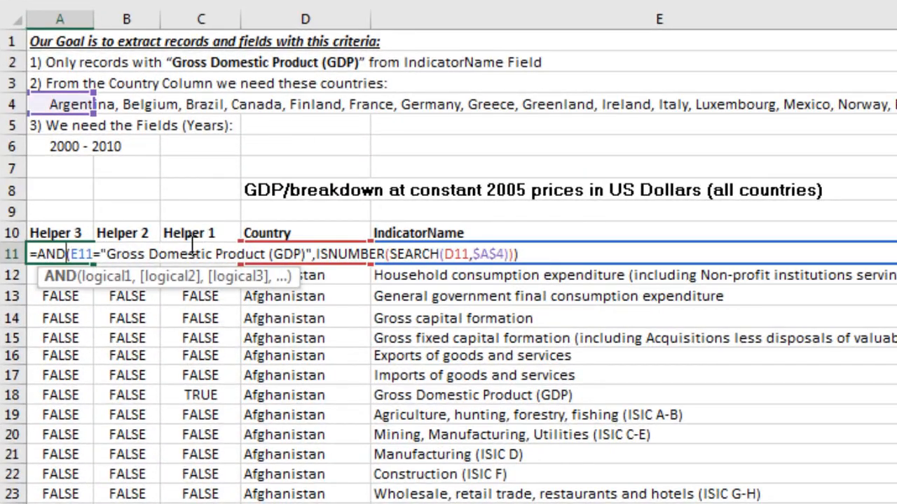
pyautogui.press('Escape')
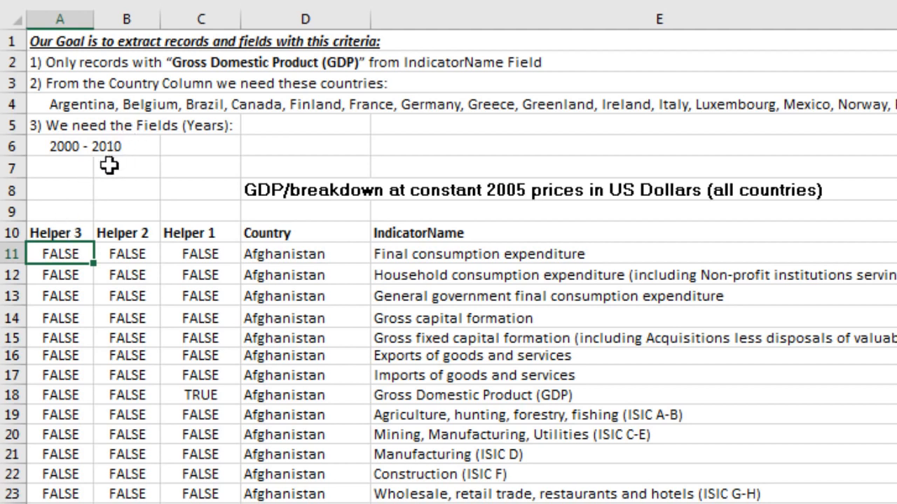
pyautogui.doubleClick(63, 254)
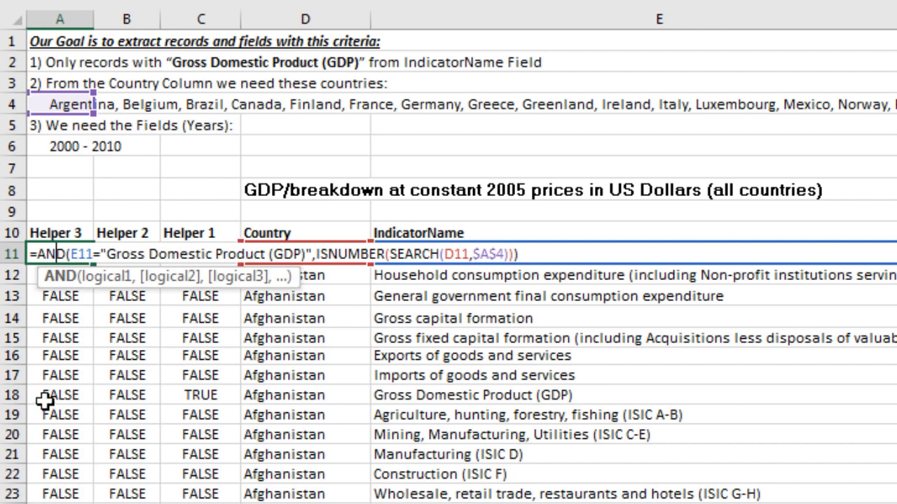
pyautogui.hotkey('ctrl', 'Return')
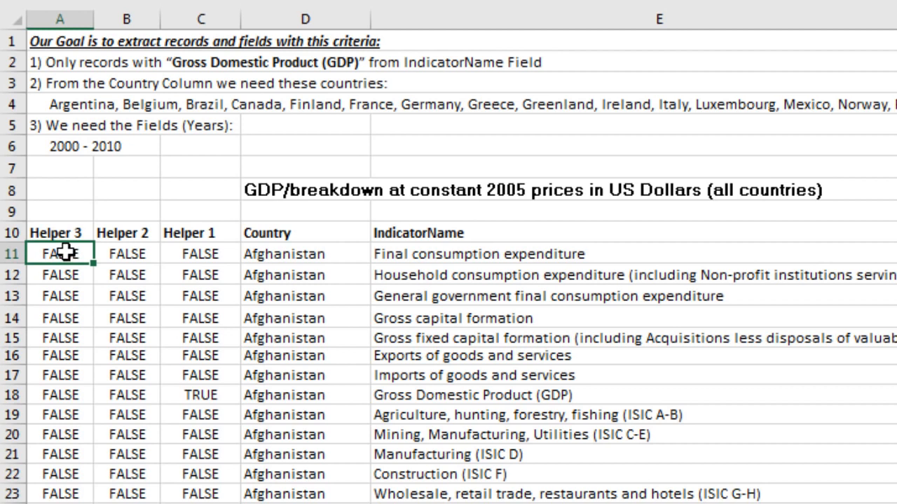
pyautogui.doubleClick(68, 253)
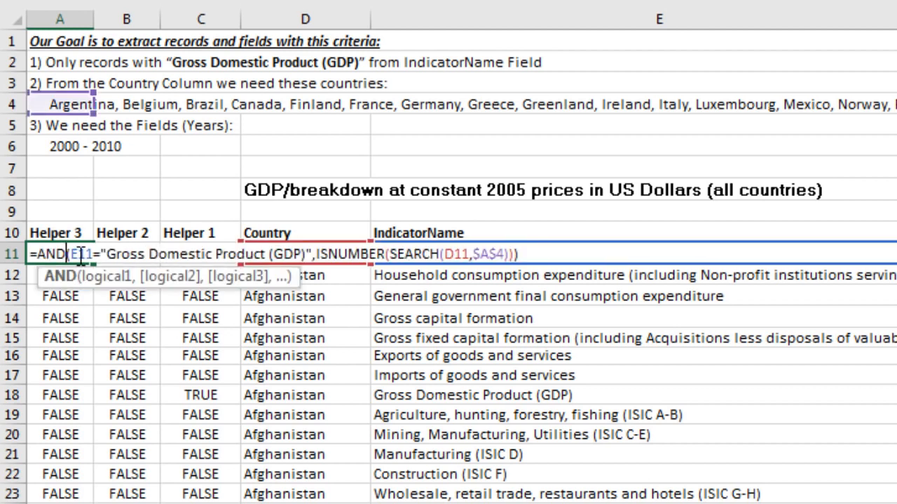
pyautogui.press('Escape')
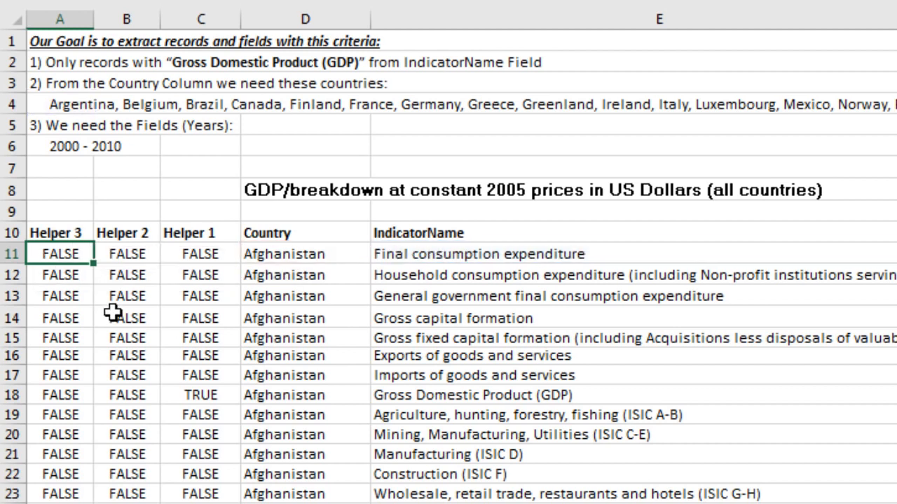
# Step: Move the Helper 3 formula from A11 on AF(7) DataSet to B4 on AF(7) Formula and check its sheet references
pyautogui.hotkey('ctrl', 'x')
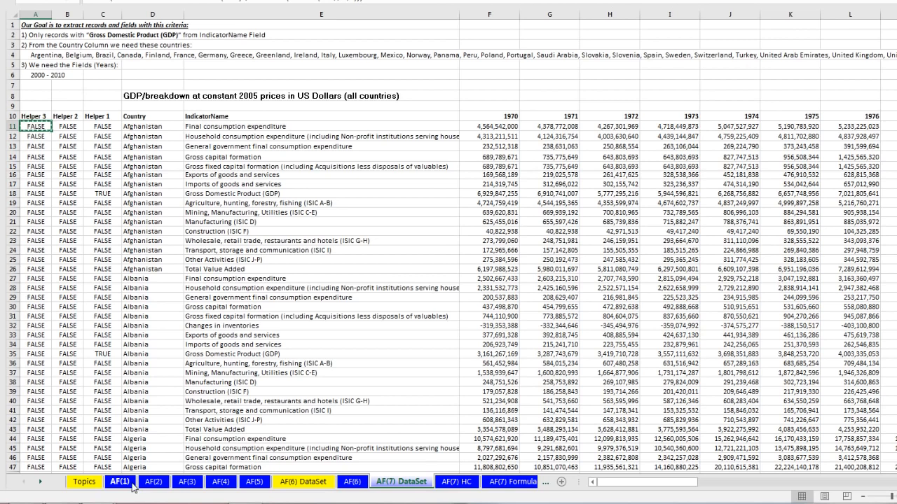
pyautogui.click(504, 488)
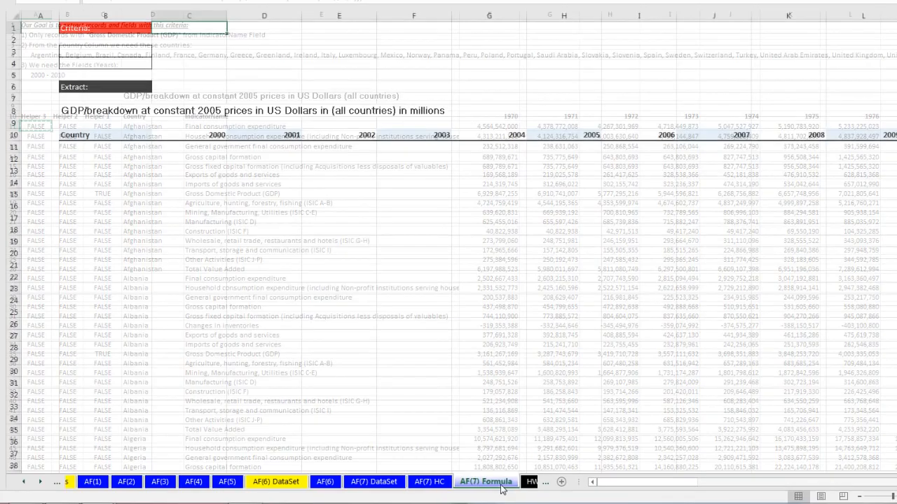
pyautogui.click(102, 63)
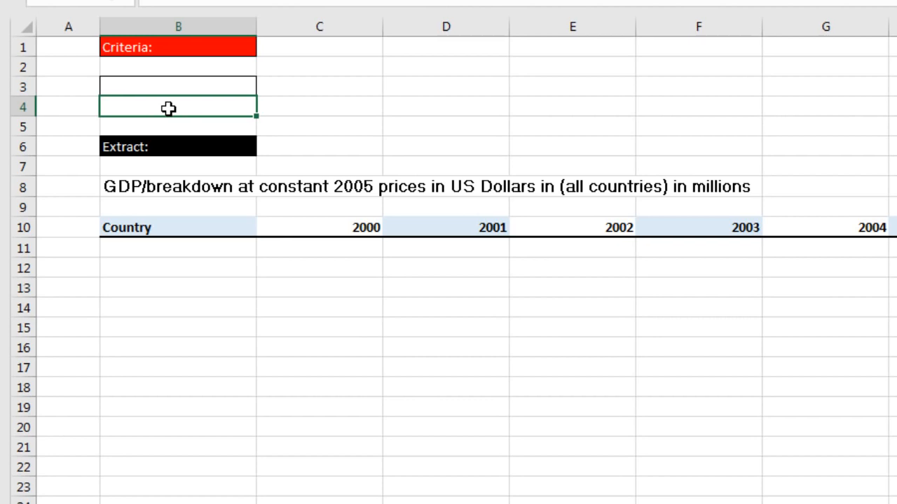
pyautogui.hotkey('ctrl', 'v')
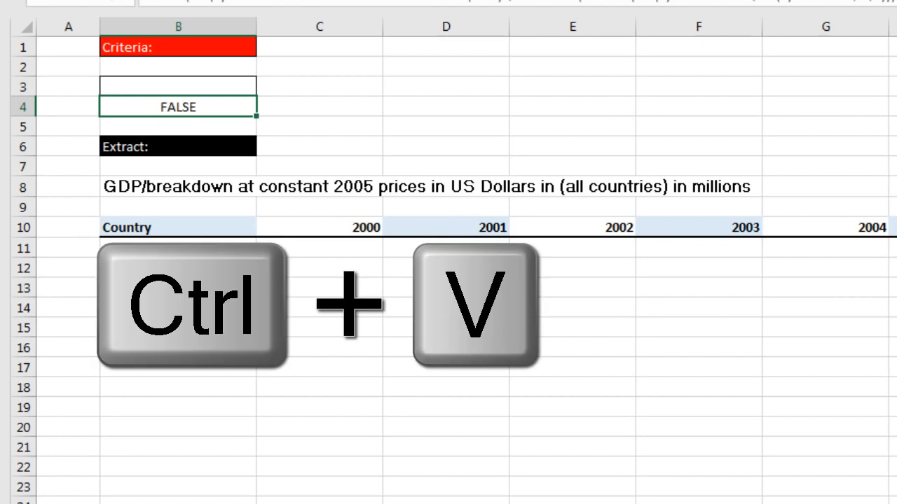
pyautogui.press('F2')
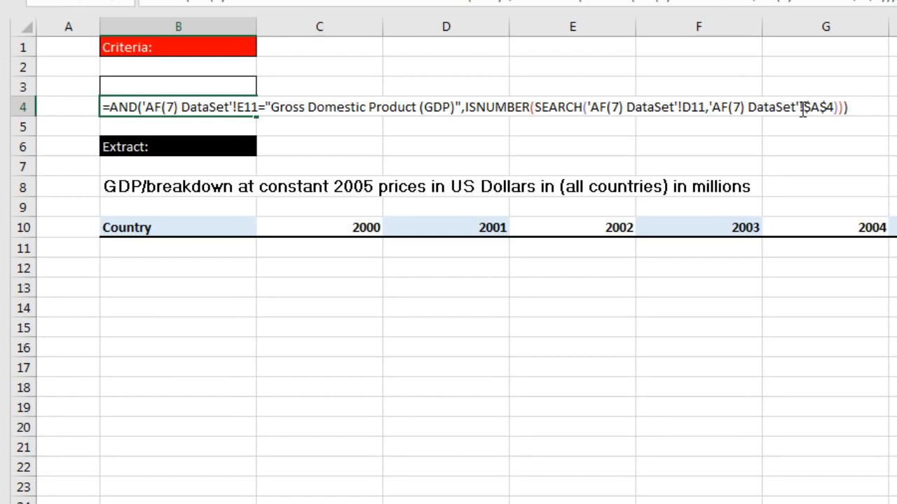
pyautogui.press('Escape')
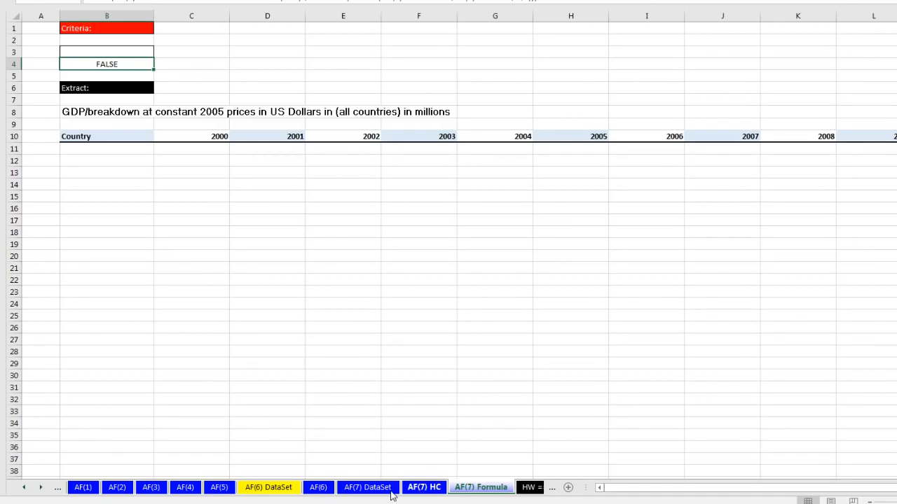
# Step: Restore the Helper 3 formula in A11 on AF(7) DataSet by filling it up from A12
pyautogui.click(386, 488)
pyautogui.click(47, 138)
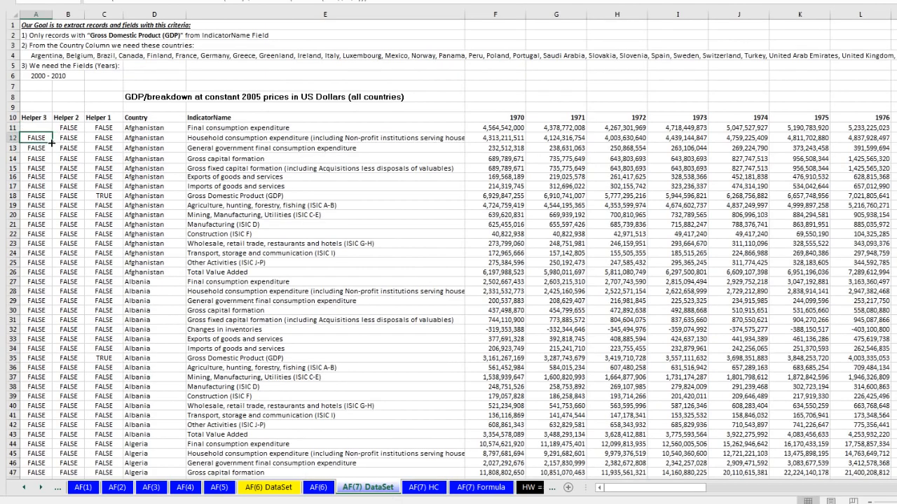
pyautogui.doubleClick(35, 128)
pyautogui.press('Escape')
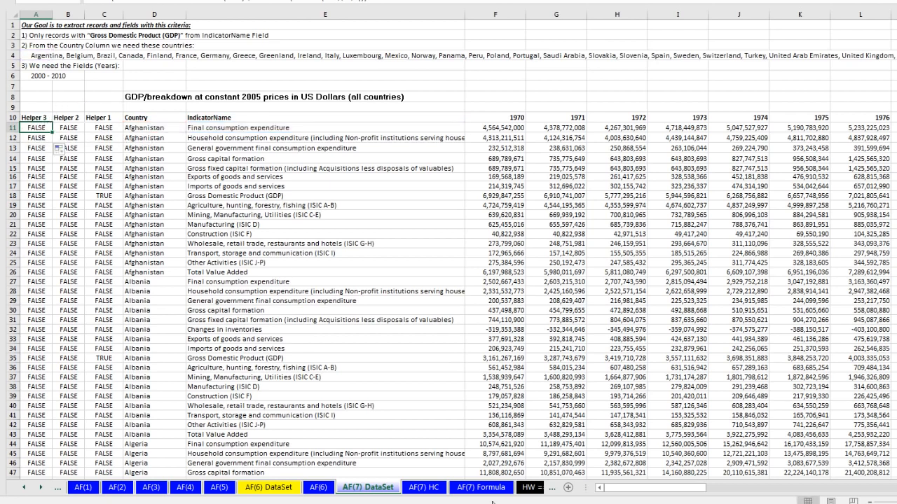
# Step: Enter the label "Formula Criteria:" in B3 on the AF(7) Formula sheet, above the criteria formula
pyautogui.click(481, 487)
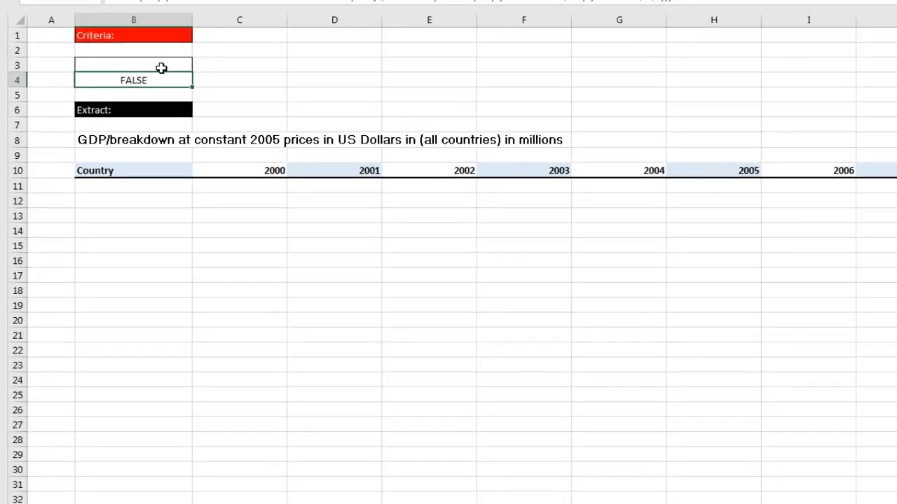
pyautogui.click(156, 65)
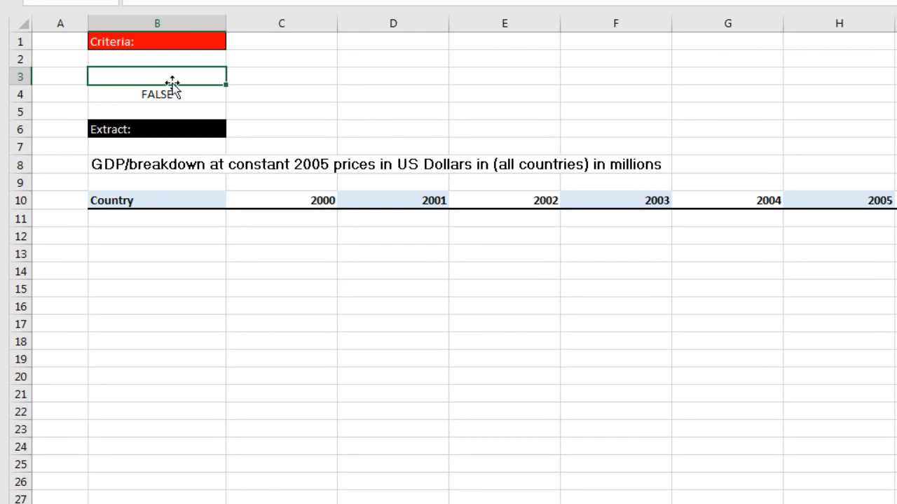
pyautogui.moveTo(174, 76); pyautogui.dragTo(176, 96)
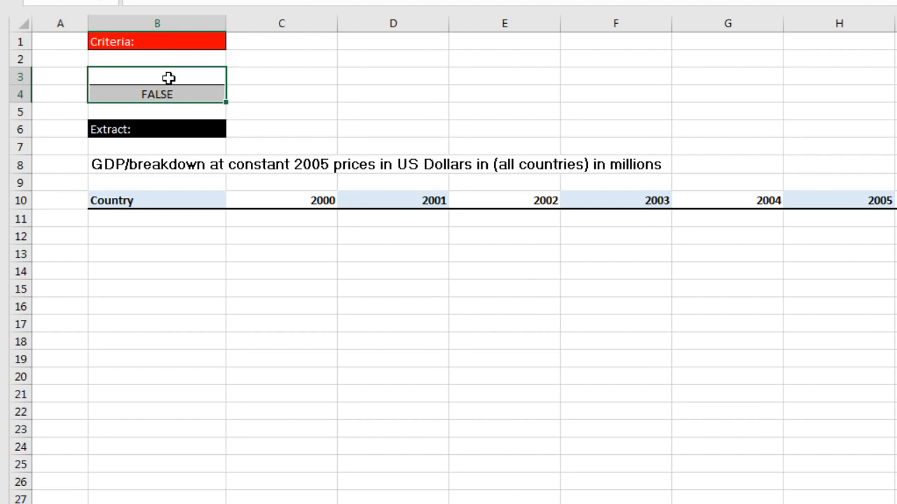
pyautogui.click(168, 76)
pyautogui.write('Formula Criteria')
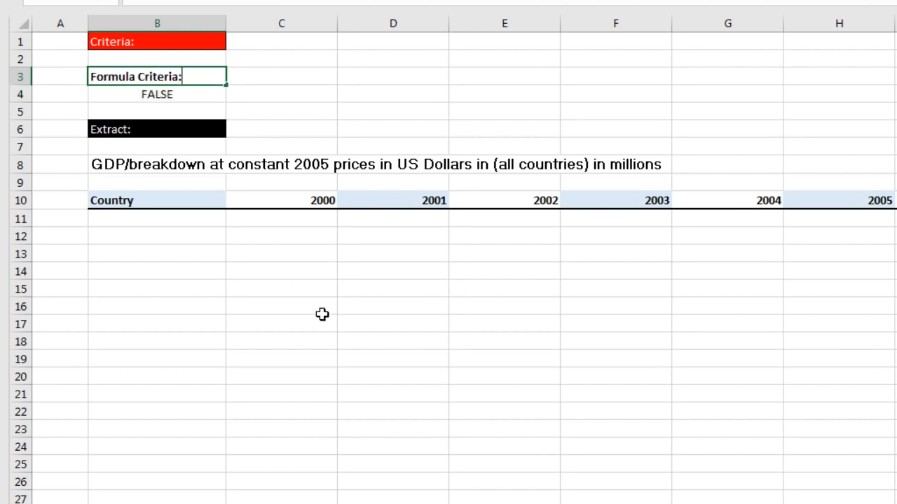
pyautogui.write(':')
pyautogui.press('Return')
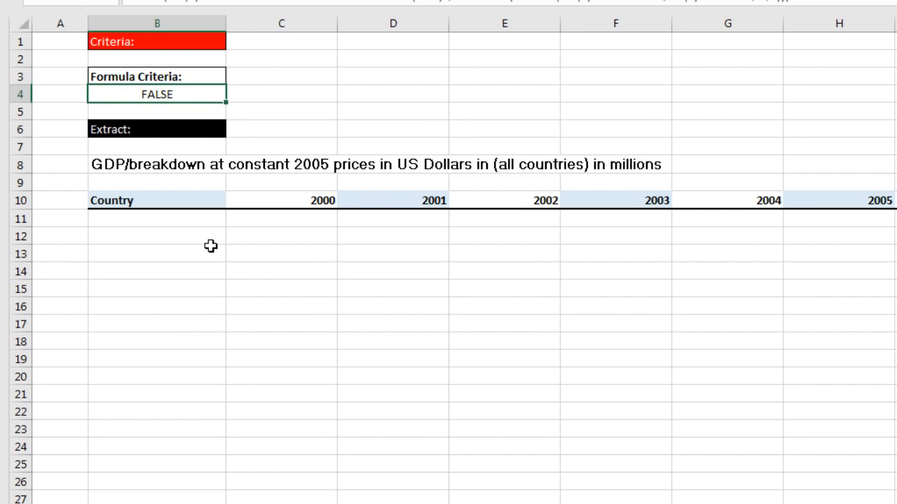
# Step: Start an Advanced Filter on AF(7) Formula that copies to another location, with D10:AW3695 on AF(7) DataSet as list range
pyautogui.click(193, 269)
pyautogui.hotkey('alt', 'a')
pyautogui.press('q')
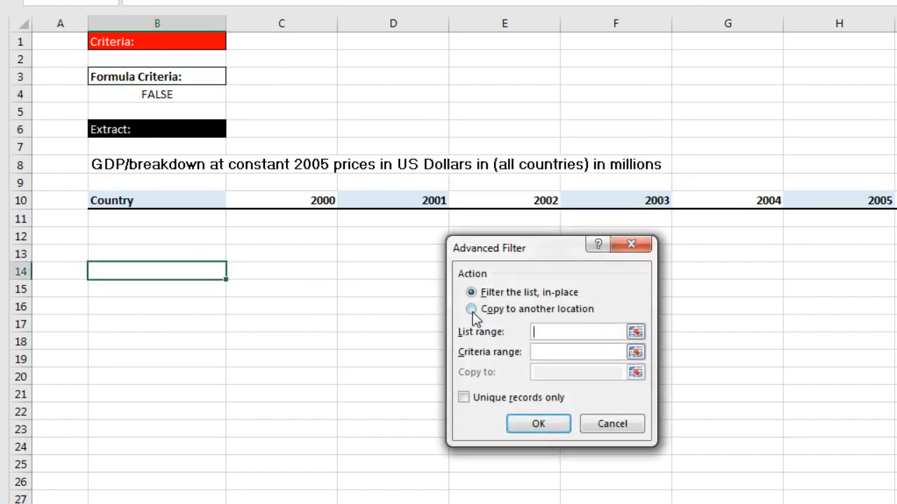
pyautogui.click(472, 310)
pyautogui.click(545, 331)
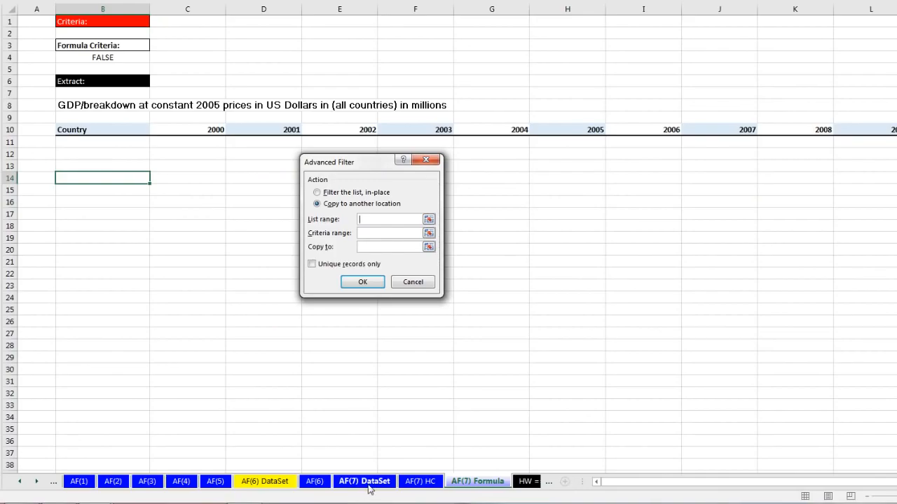
pyautogui.click(367, 482)
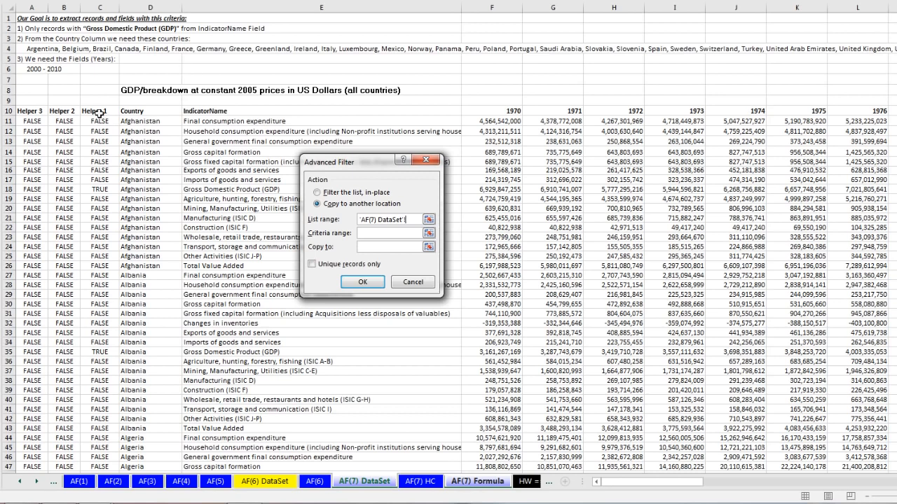
pyautogui.click(158, 113)
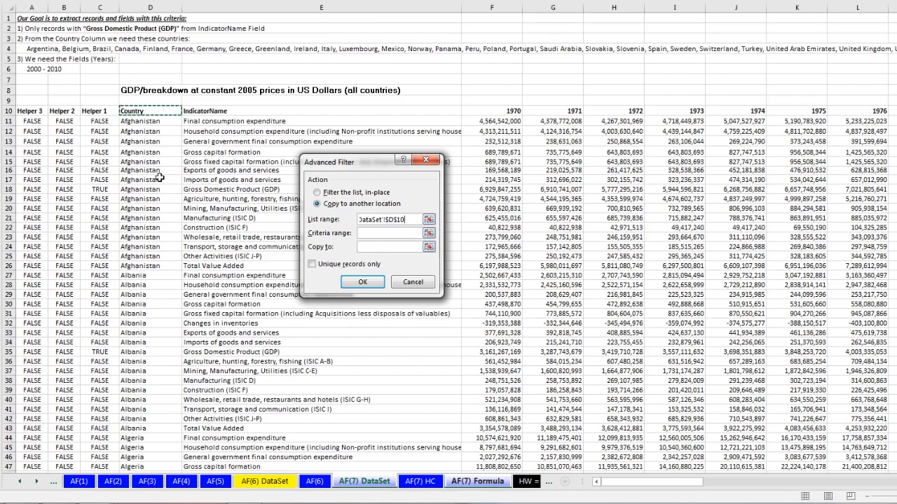
pyautogui.hotkey('ctrl', 'shift', 'Right')
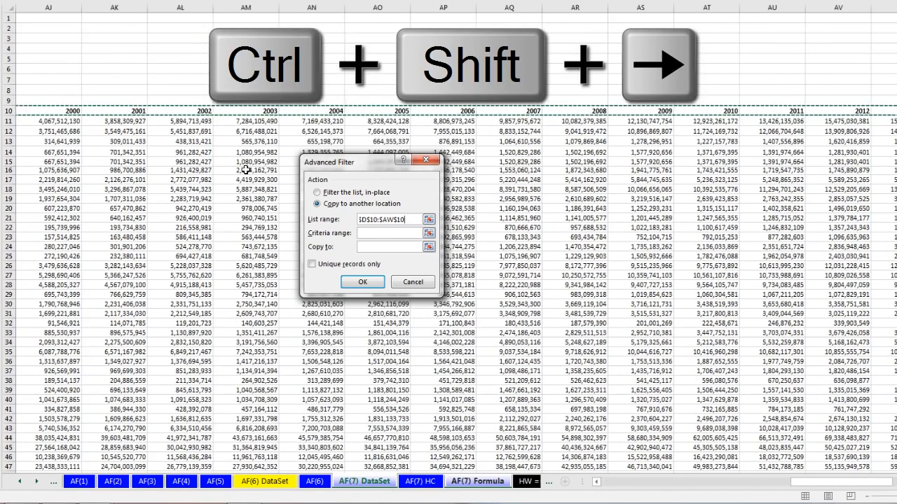
pyautogui.hotkey('ctrl', 'shift', 'Down')
pyautogui.press('Tab')
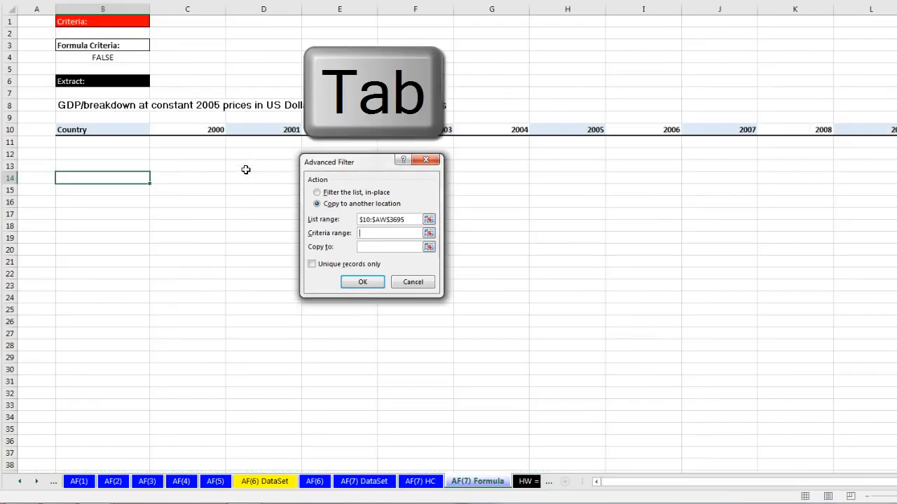
# Step: Set the criteria range to B3:B4 and the copy-to range to B10:M10, and run the Advanced Filter
pyautogui.moveTo(131, 45); pyautogui.dragTo(132, 56)
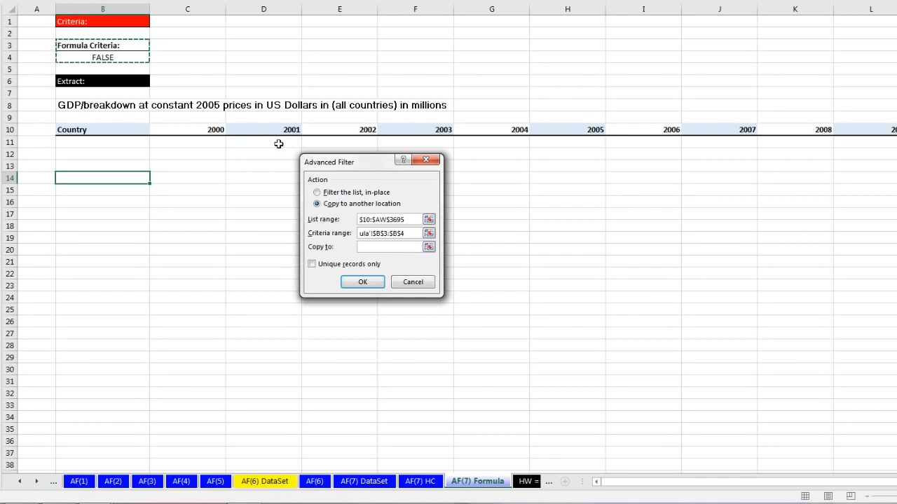
pyautogui.moveTo(319, 165); pyautogui.dragTo(232, 64)
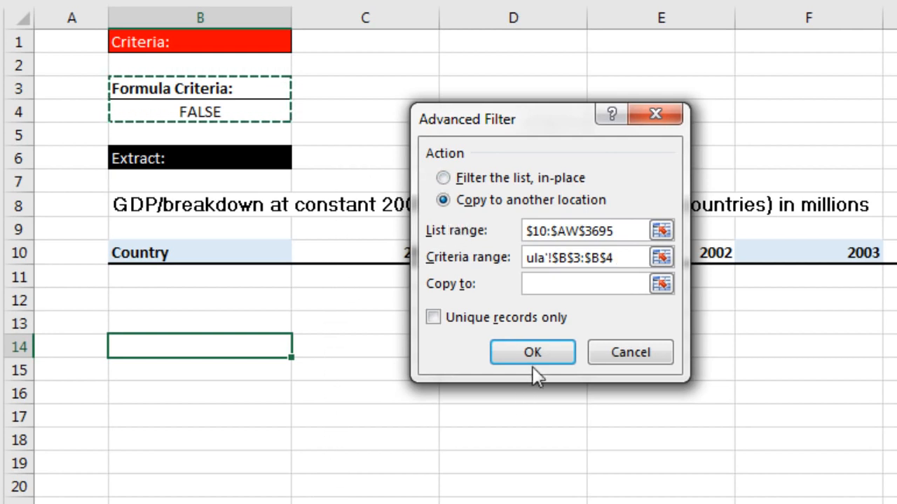
pyautogui.press('Tab')
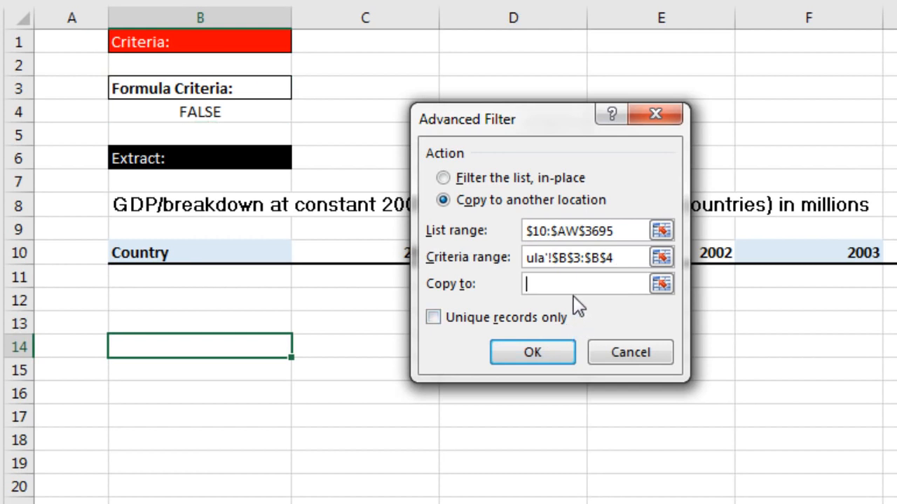
pyautogui.moveTo(198, 242); pyautogui.dragTo(653, 245)
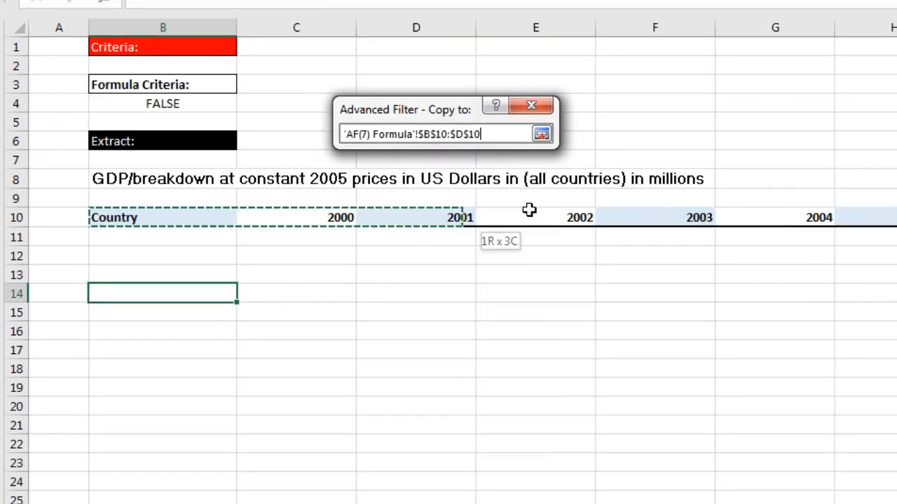
pyautogui.moveTo(529, 210); pyautogui.dragTo(896, 218)
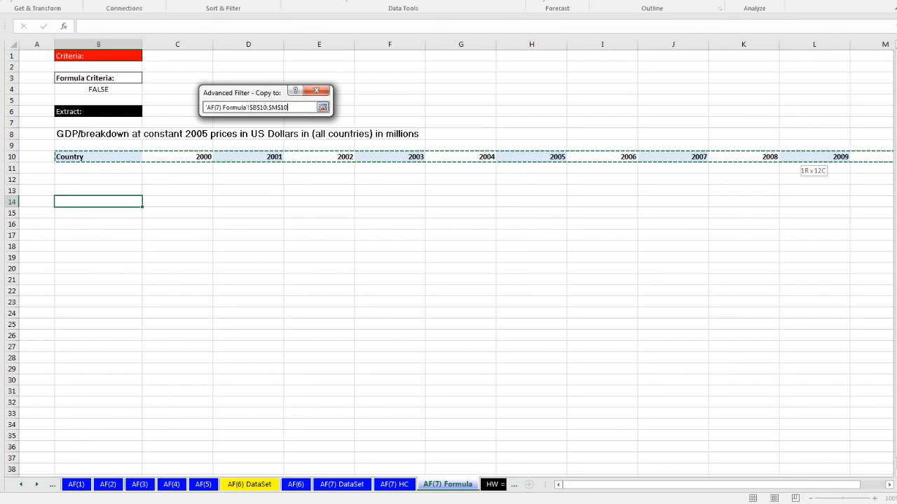
pyautogui.moveTo(893, 163); pyautogui.dragTo(781, 160)
pyautogui.moveTo(636, 484); pyautogui.dragTo(593, 485)
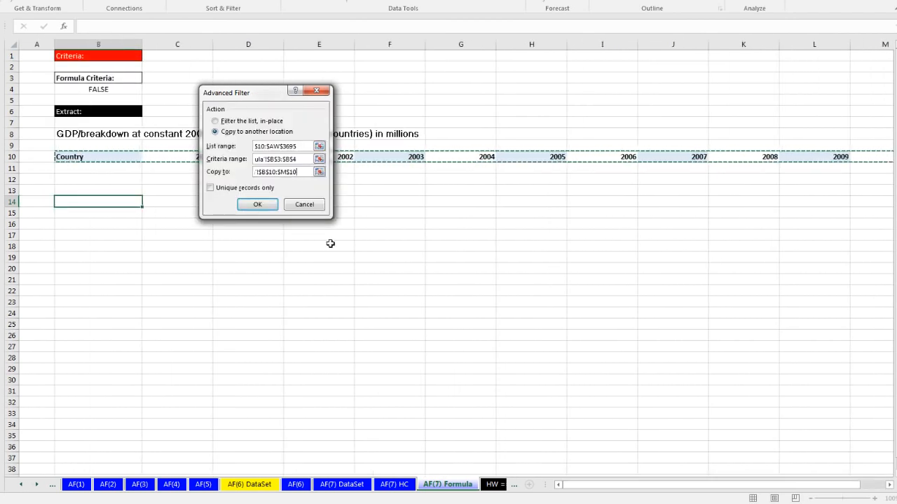
pyautogui.click(246, 206)
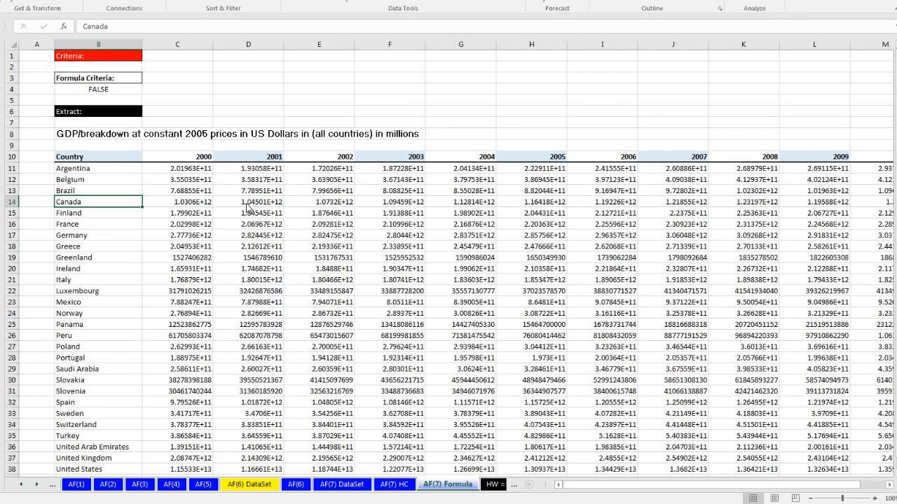
# Step: Examine the criteria formula in B4 on AF(7) Formula, and select the full Helper 3, Helper 2 and Helper 1 columns on AF(7) DataSet
pyautogui.doubleClick(103, 89)
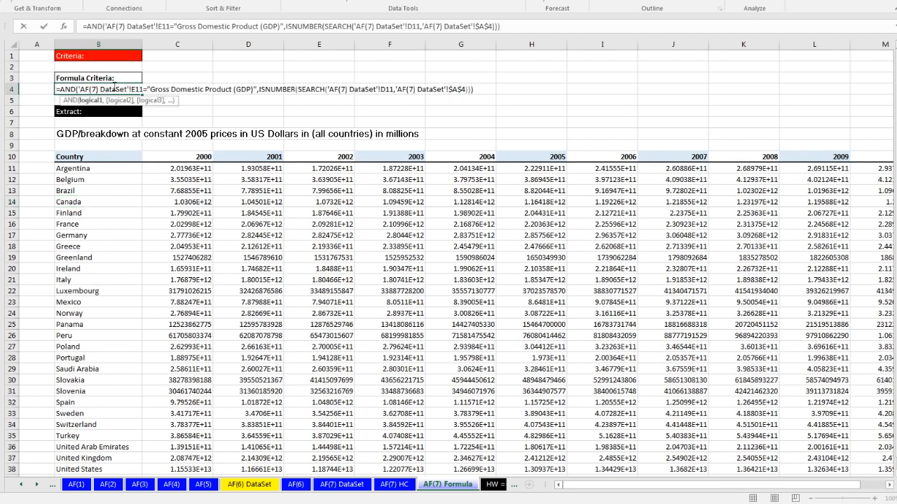
pyautogui.press('Escape')
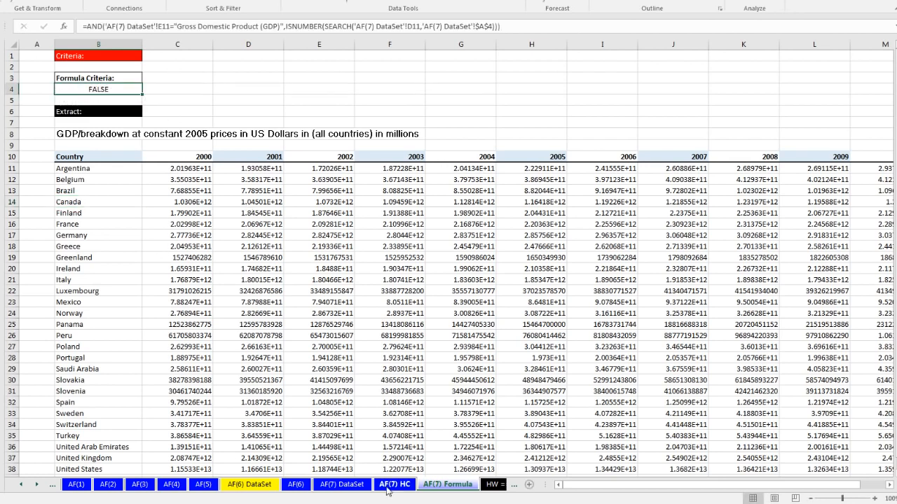
pyautogui.click(393, 484)
pyautogui.click(343, 485)
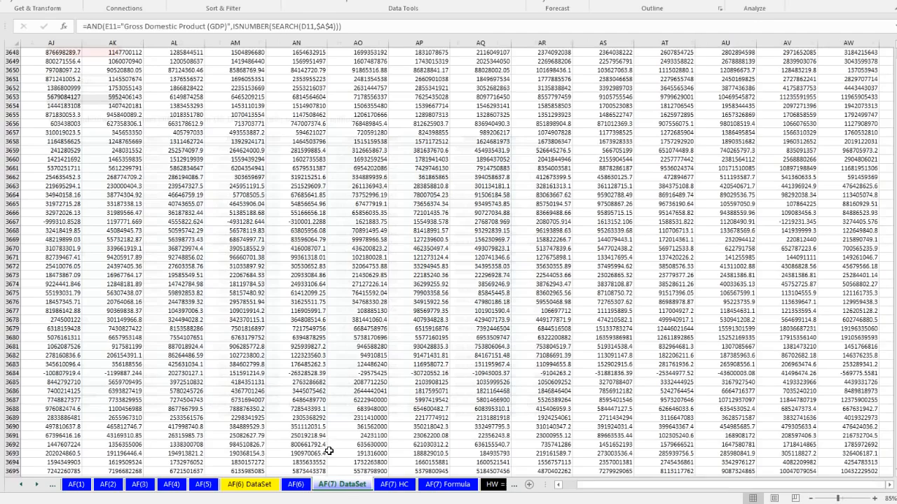
pyautogui.hotkey('ctrl', 'Home')
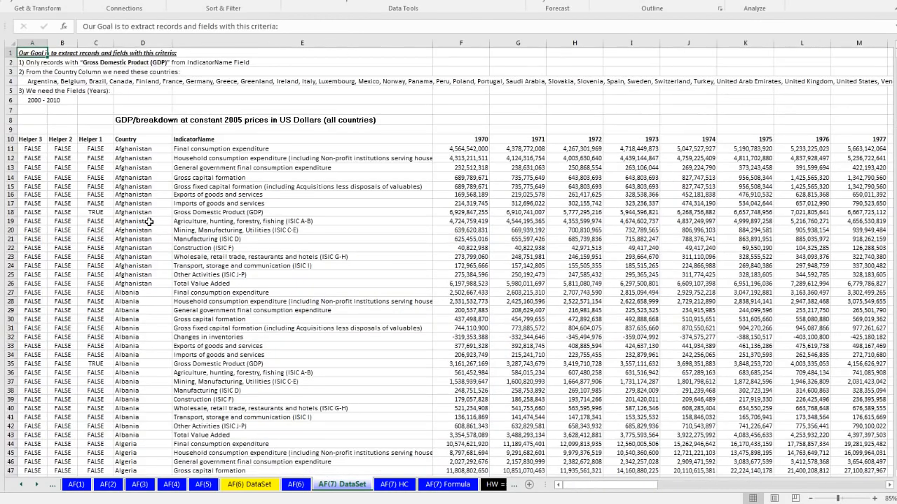
pyautogui.moveTo(35, 137); pyautogui.dragTo(88, 154)
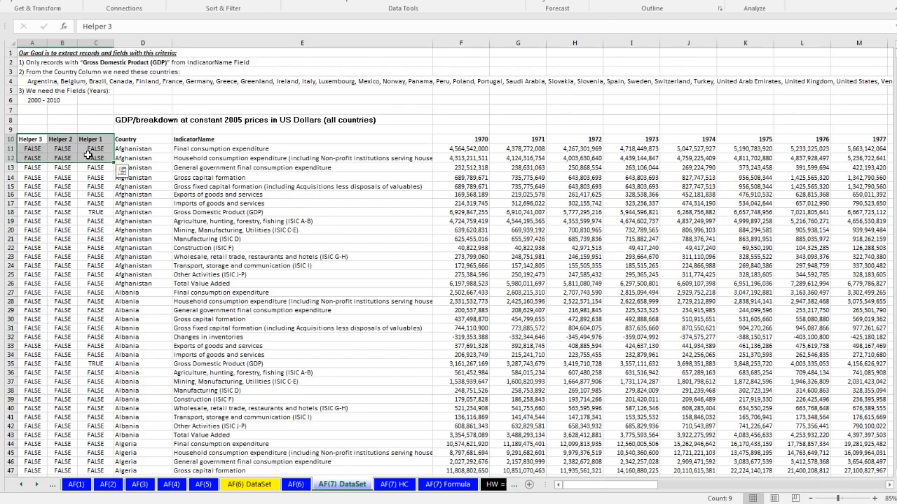
pyautogui.hotkey('ctrl', 'shift', 'Down')
pyautogui.hotkey('ctrl', 'BackSpace')
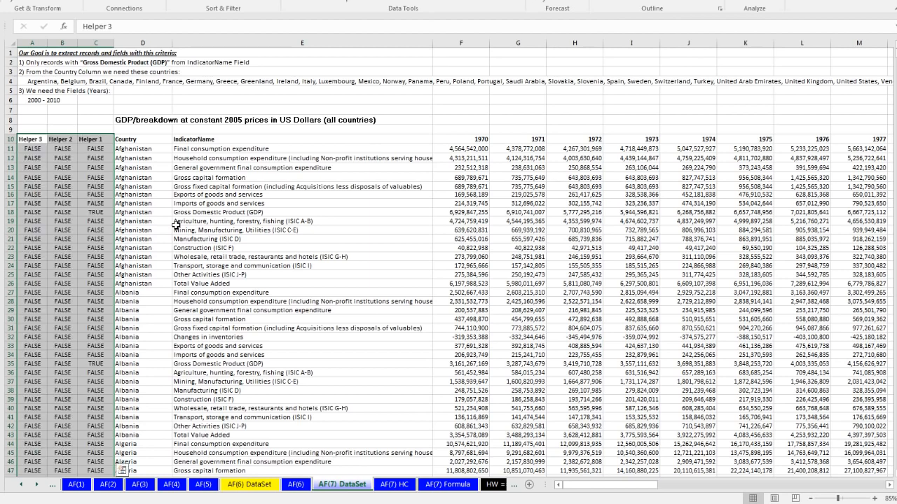
# Step: Compare the Helper 3 criteria on the AF(7) HC sheet with the criteria formula in B4 on AF(7) Formula
pyautogui.click(389, 489)
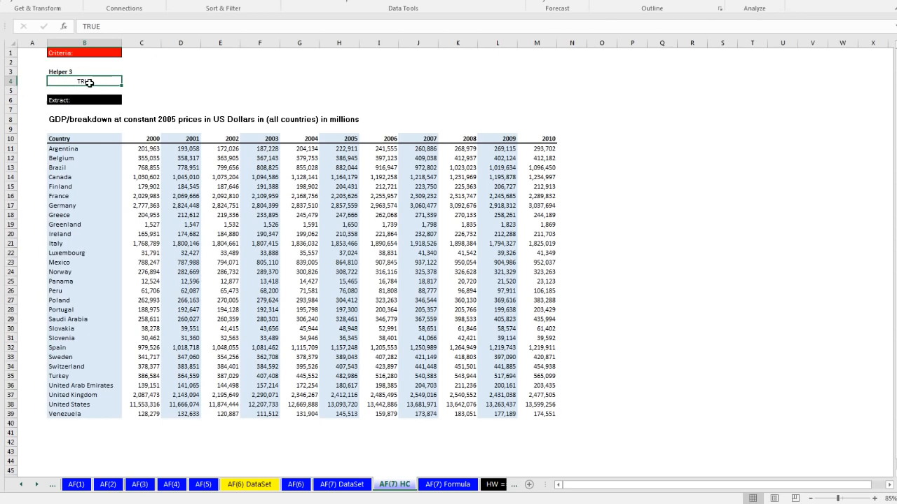
pyautogui.click(436, 486)
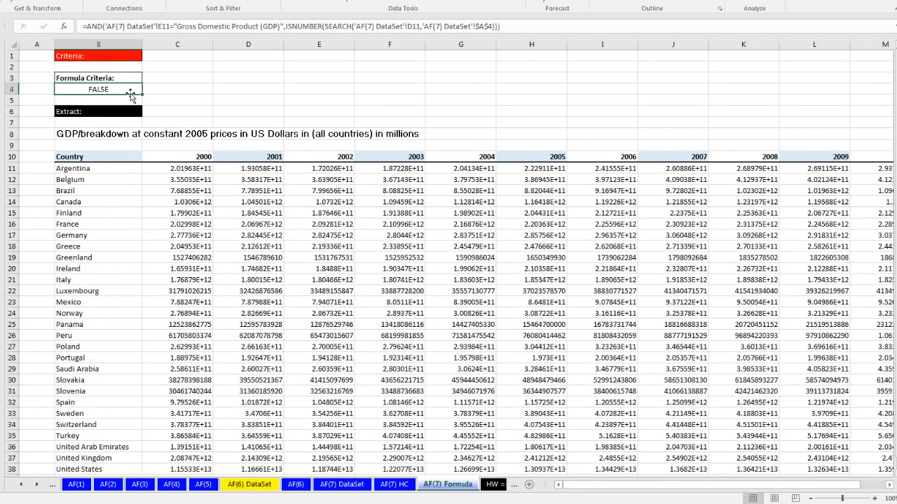
pyautogui.doubleClick(115, 88)
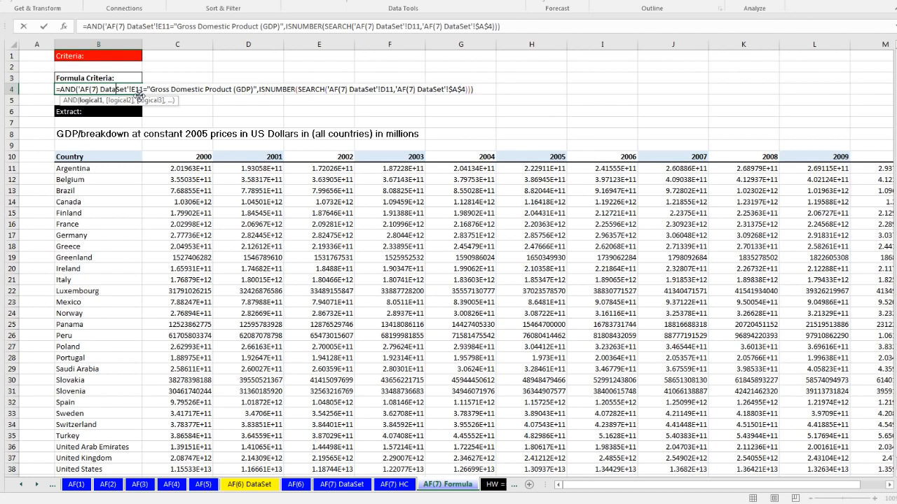
pyautogui.hotkey('ctrl', 'Return')
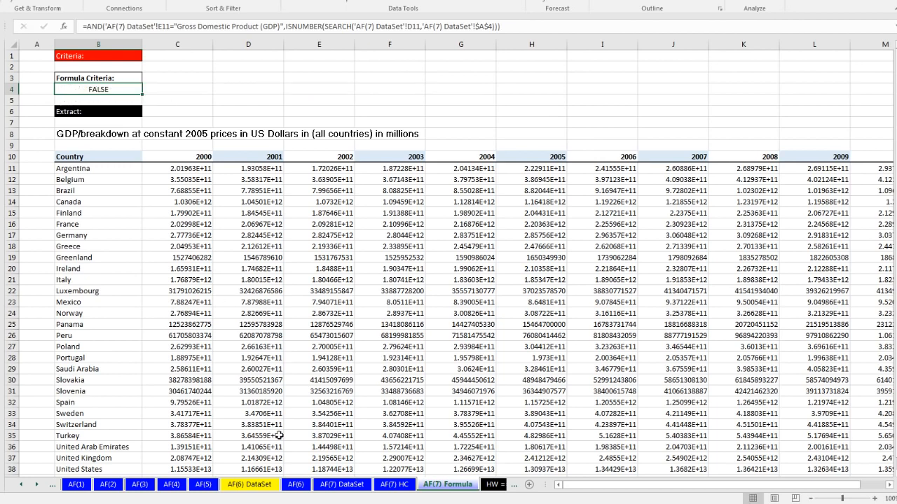
# Step: Review the earlier Advanced Filter examples in reverse order on sheets AF(6), AF(5), AF(4), AF(3), AF(2) and AF(1)
pyautogui.click(296, 484)
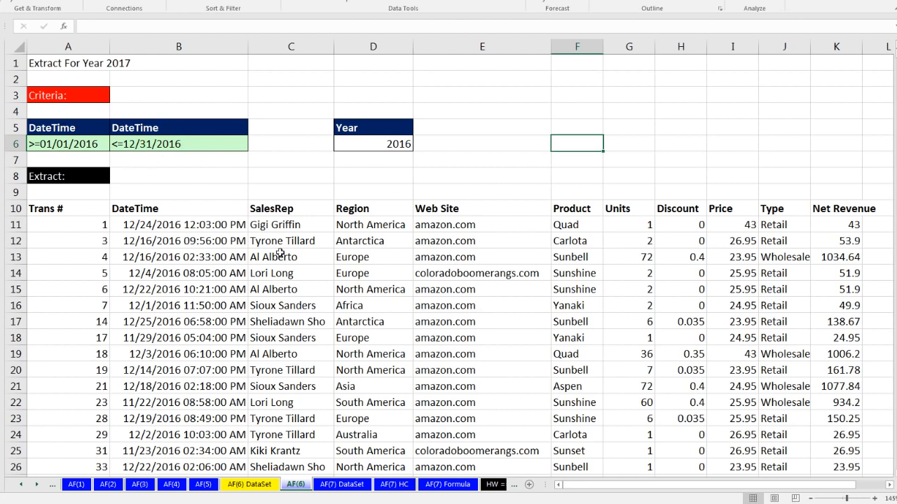
pyautogui.click(203, 485)
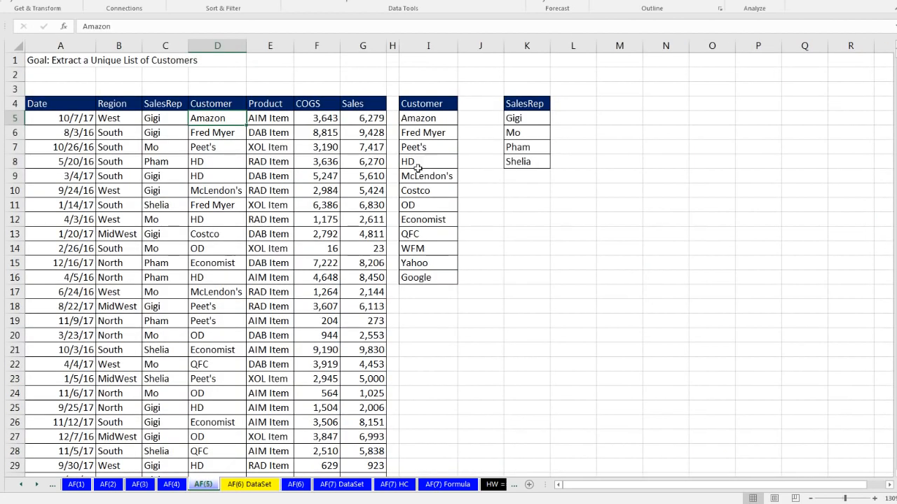
pyautogui.click(173, 484)
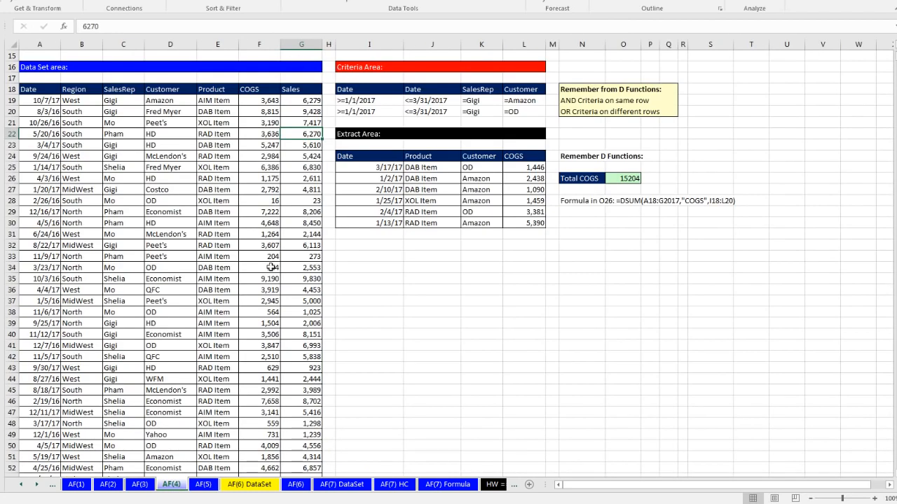
pyautogui.click(138, 486)
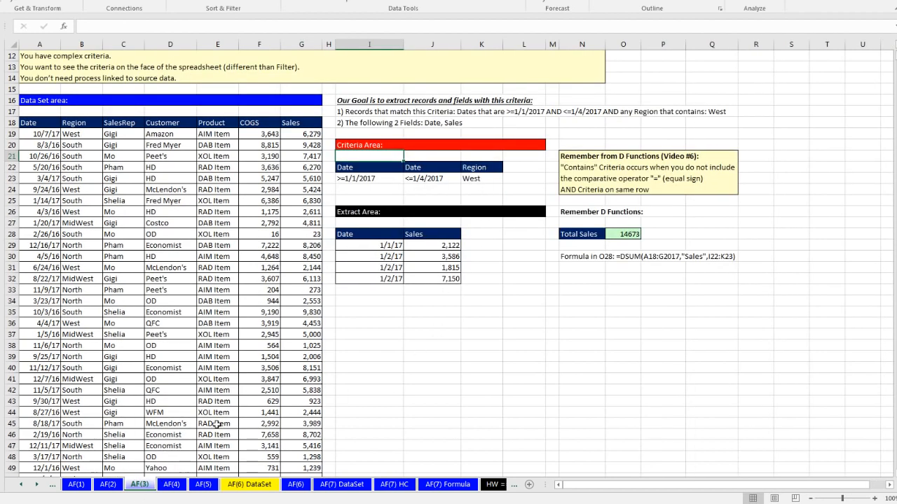
pyautogui.click(109, 486)
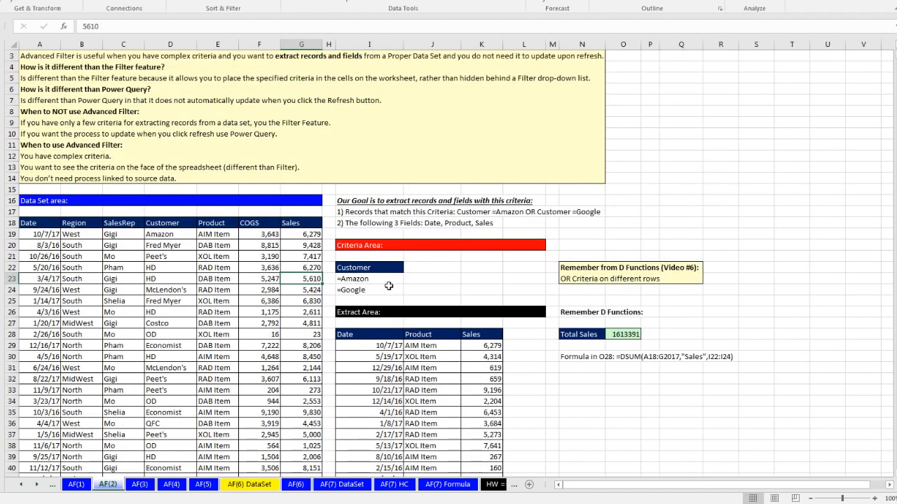
pyautogui.click(79, 486)
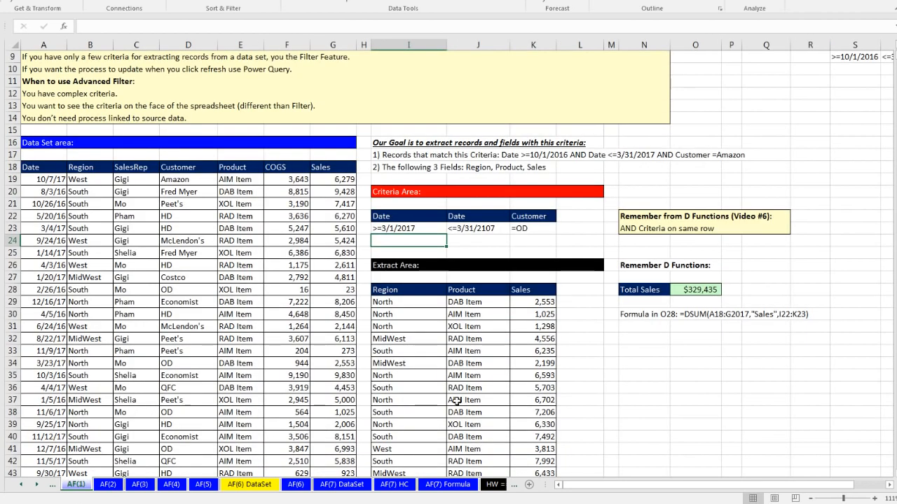